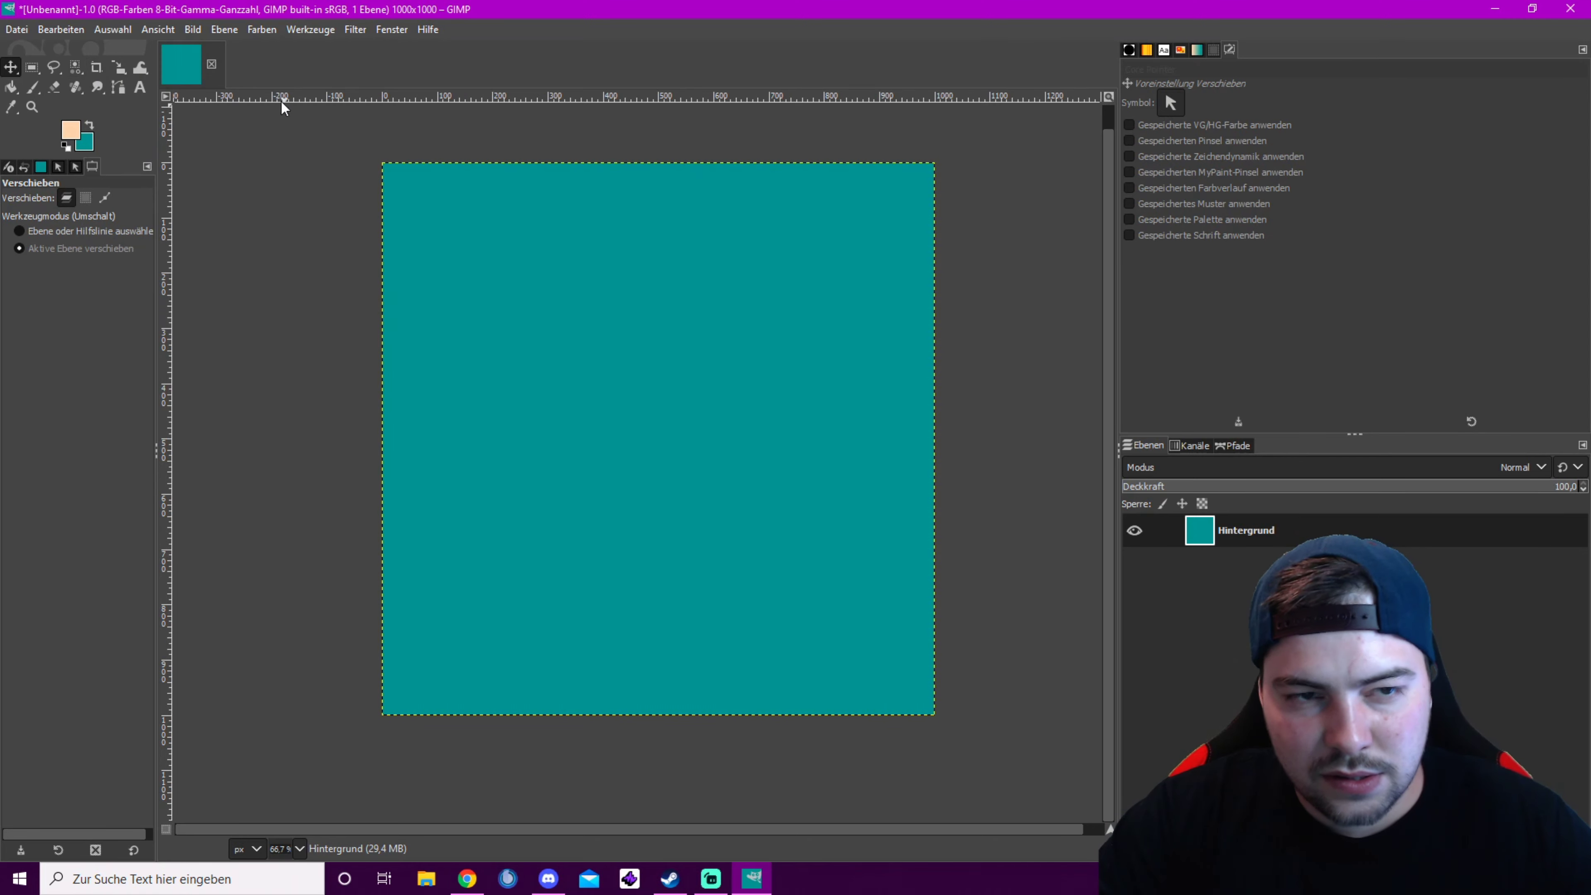
Open Thumbsupvorlage.PNG as a layer and shift it so the whole raised thumb lies inside the canvas
left_click(17, 31)
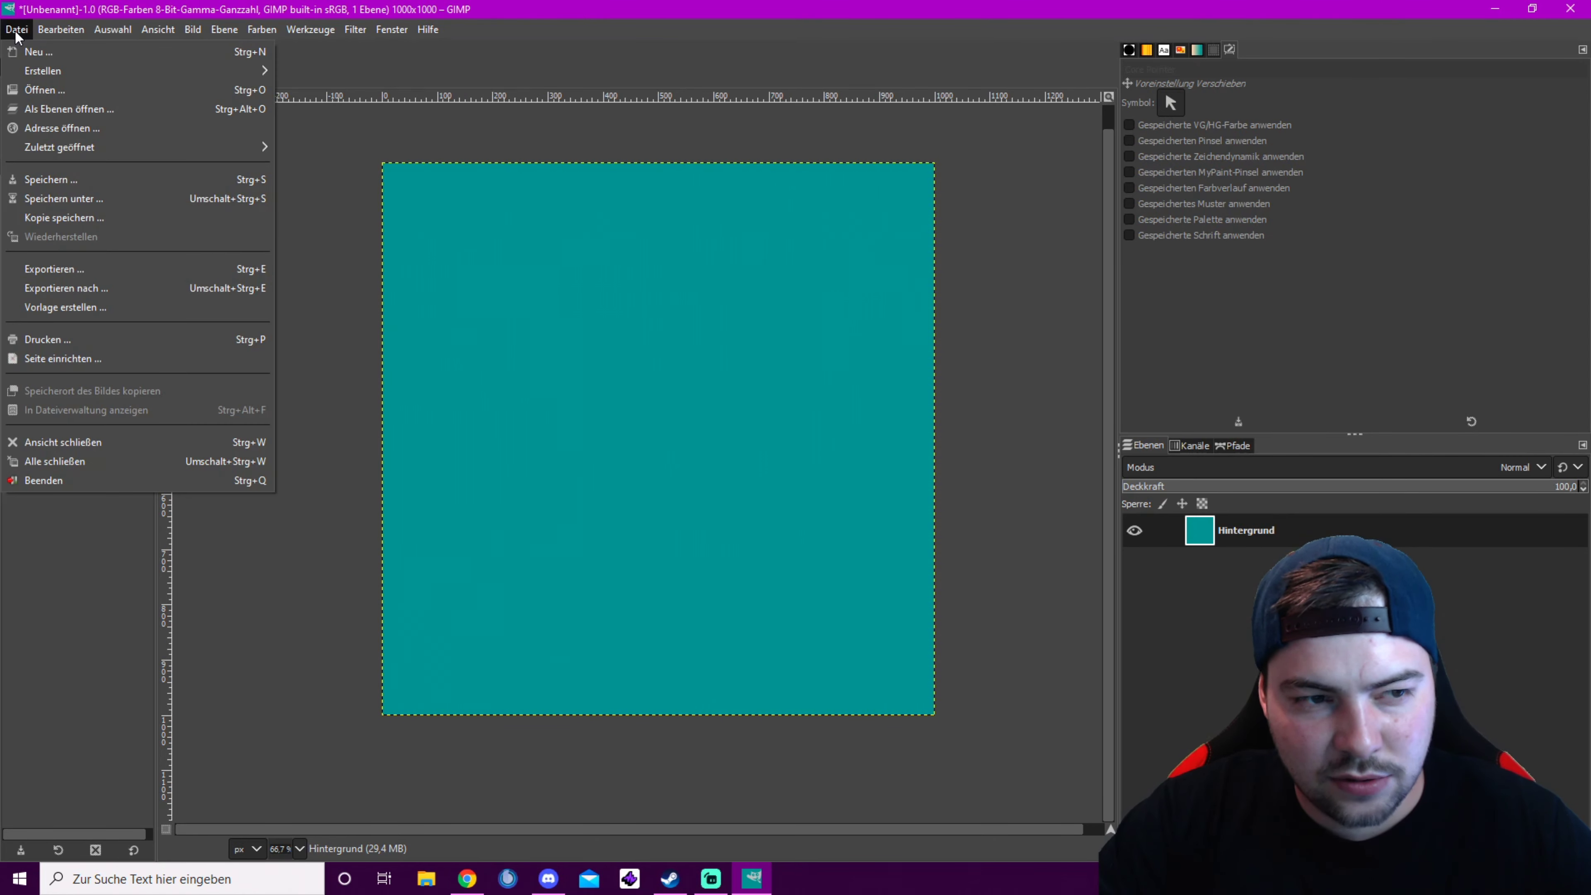
left_click(77, 110)
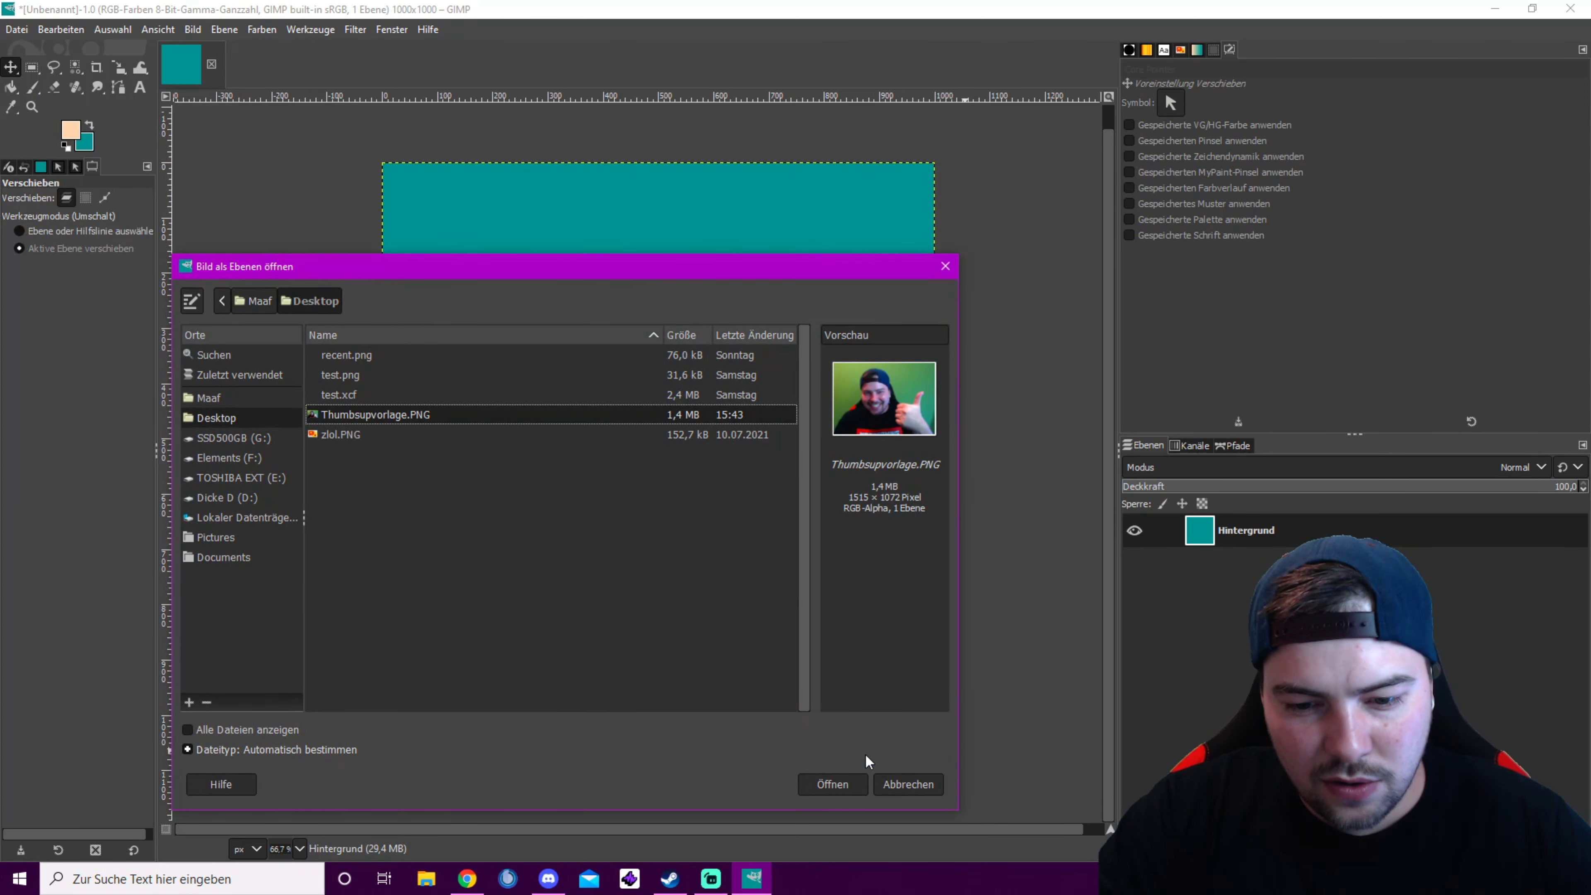
left_click(827, 784)
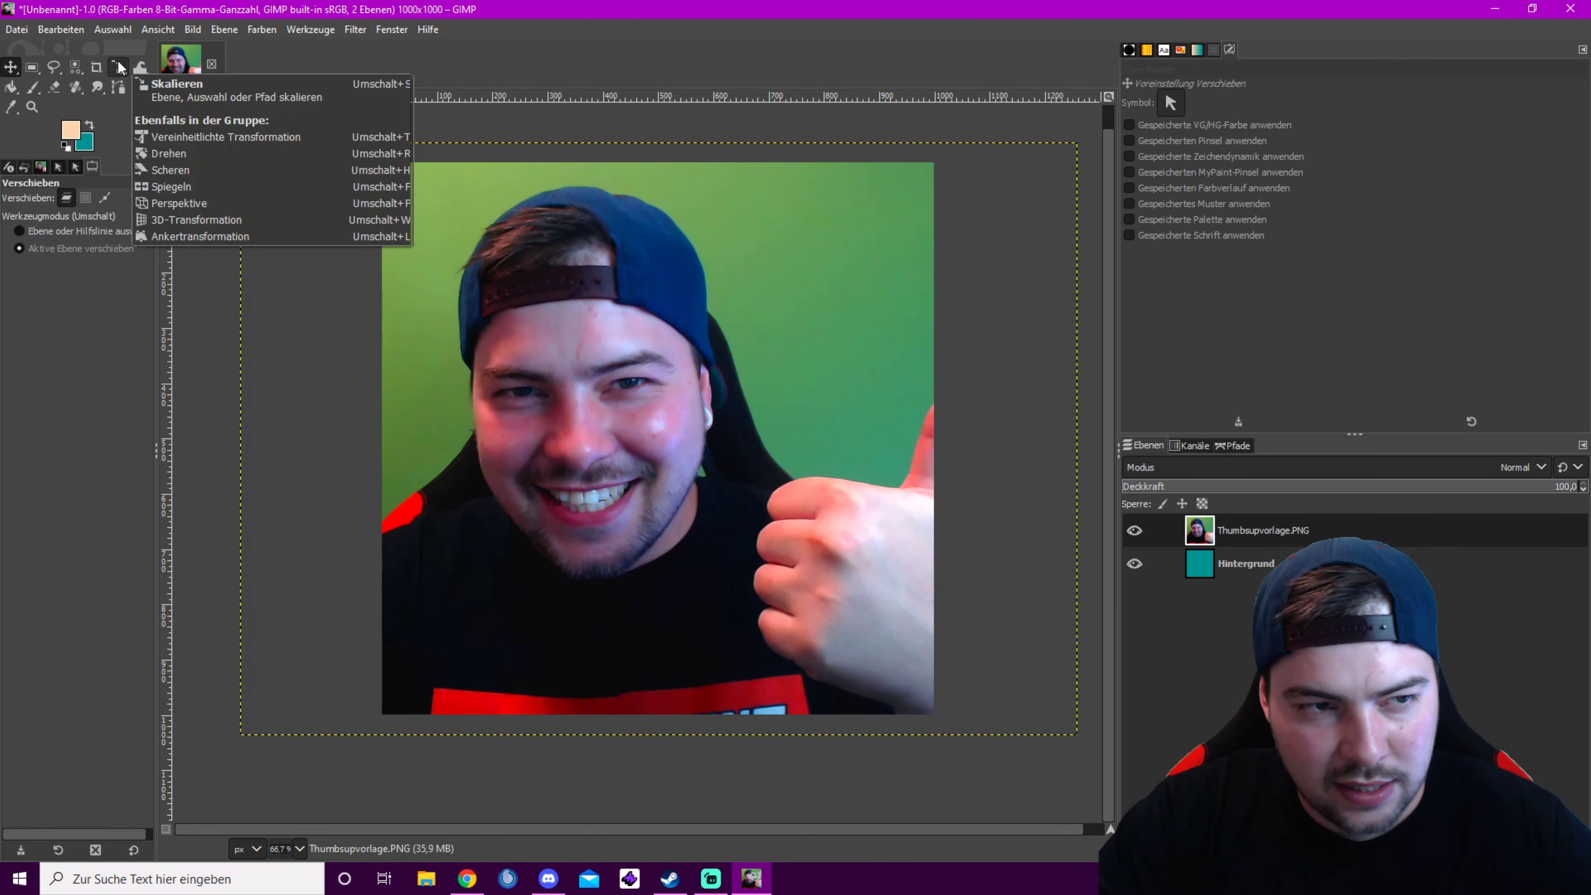
left_click_drag(707, 411, 572, 373)
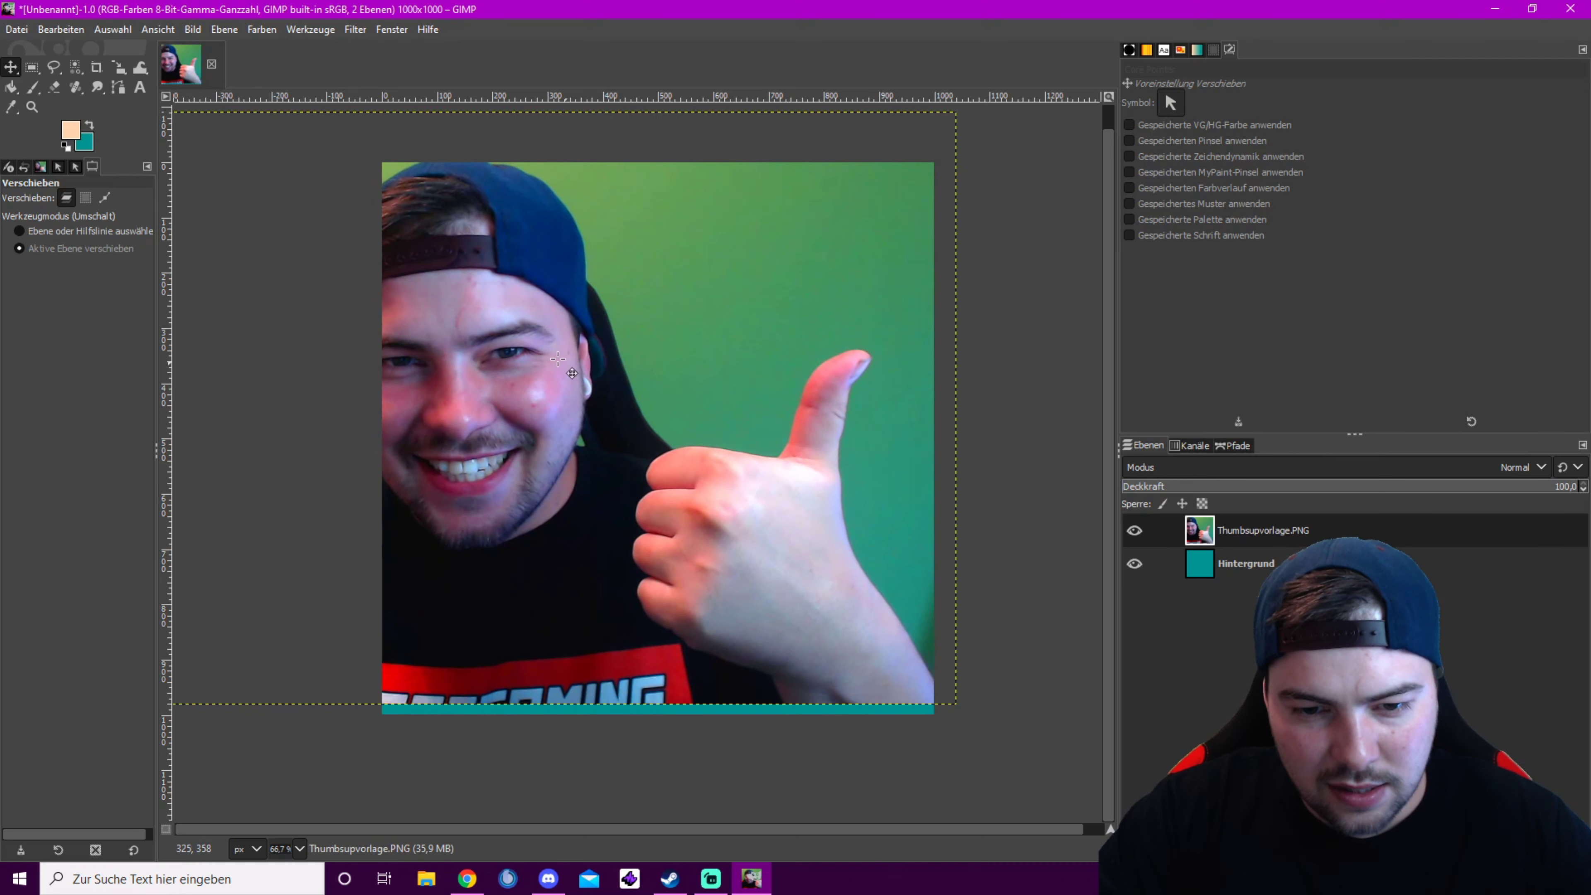
Cut a rectangular area of 486 × 683 px around the thumbs-up hand and paste it as its own layer
left_click(31, 67)
left_click_drag(625, 313, 894, 689)
key("ctrl")
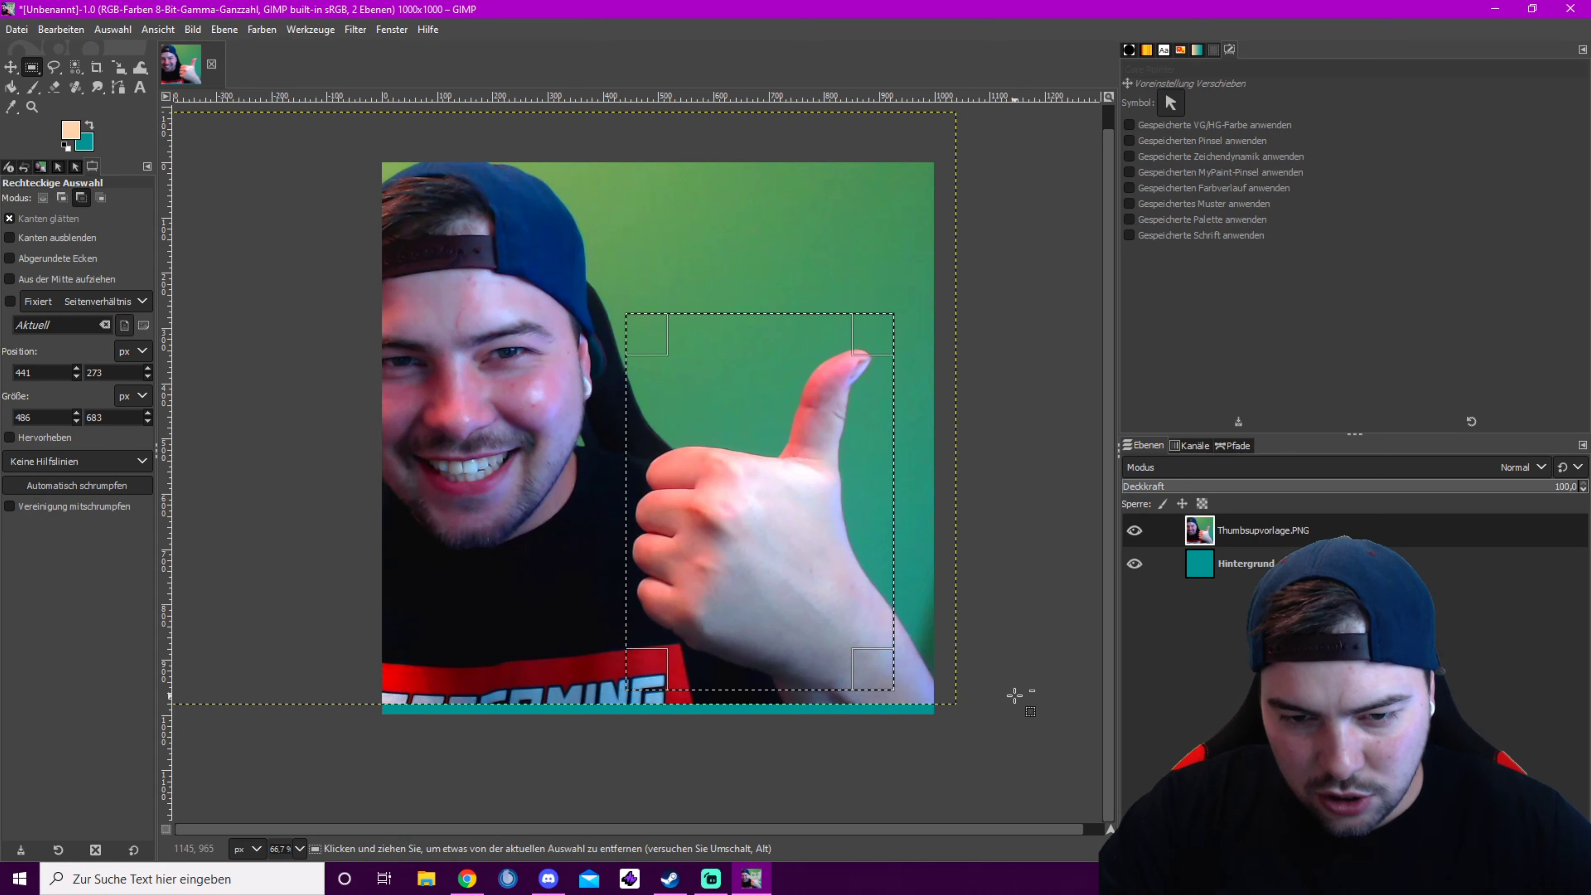
key("ctrl+x")
key("ctrl+v")
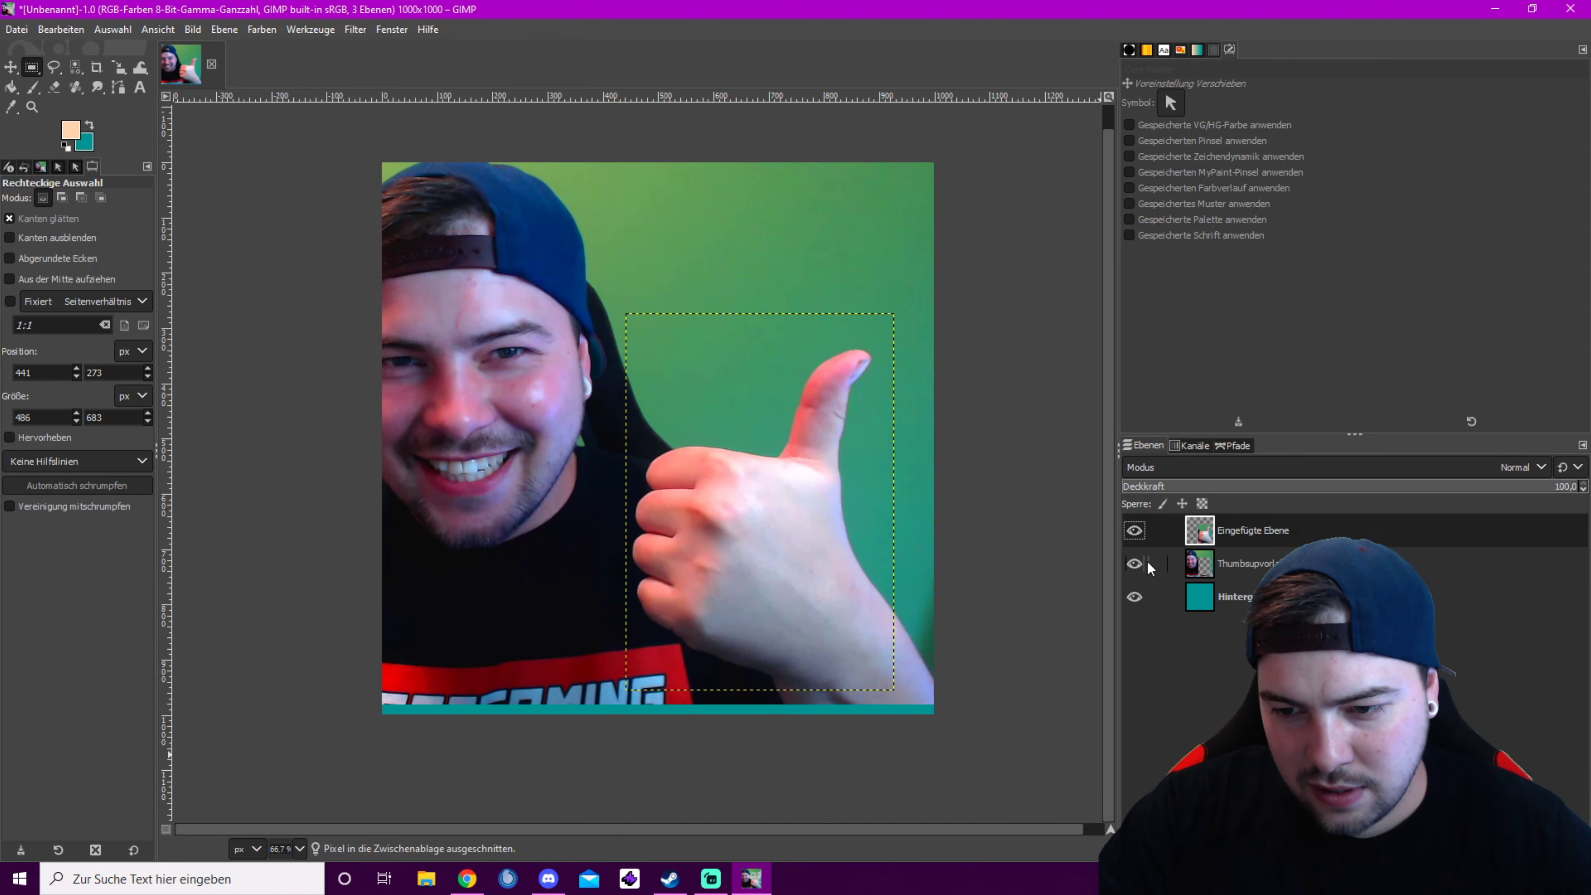
Move the Thumbsupvorlage.PNG layer to the right until the whole face is inside the canvas
left_click(1201, 567)
key("m")
left_click_drag(444, 305, 577, 324)
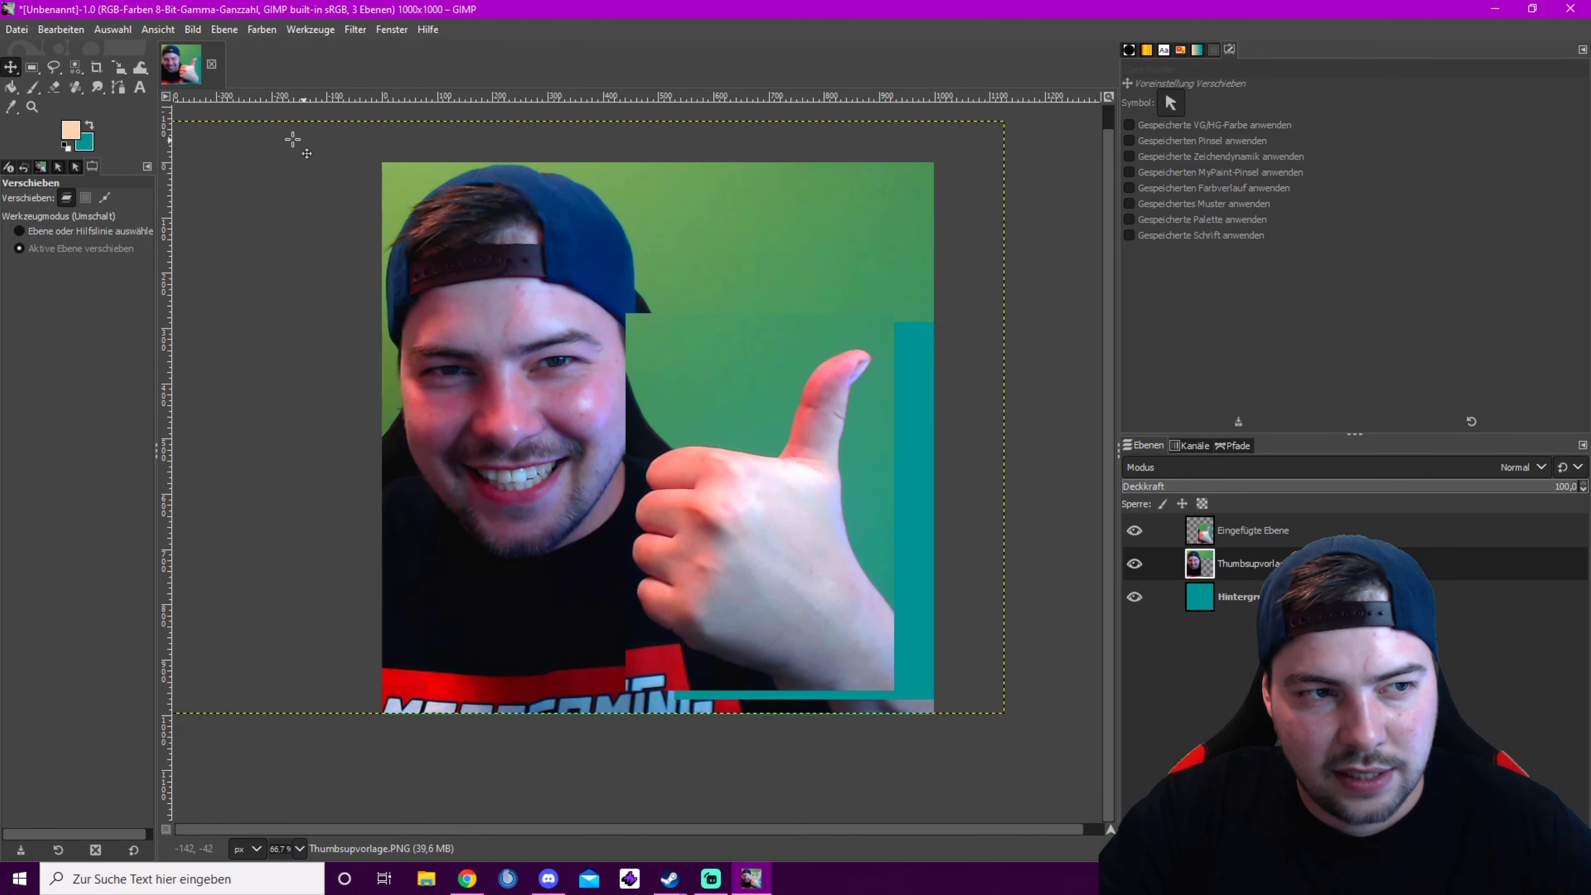
Enlarge the face photo layer proportionally and shift it slightly up and to the left on the canvas
left_click(119, 67)
left_click(920, 649)
left_click_drag(1010, 714, 1232, 874)
key("Return")
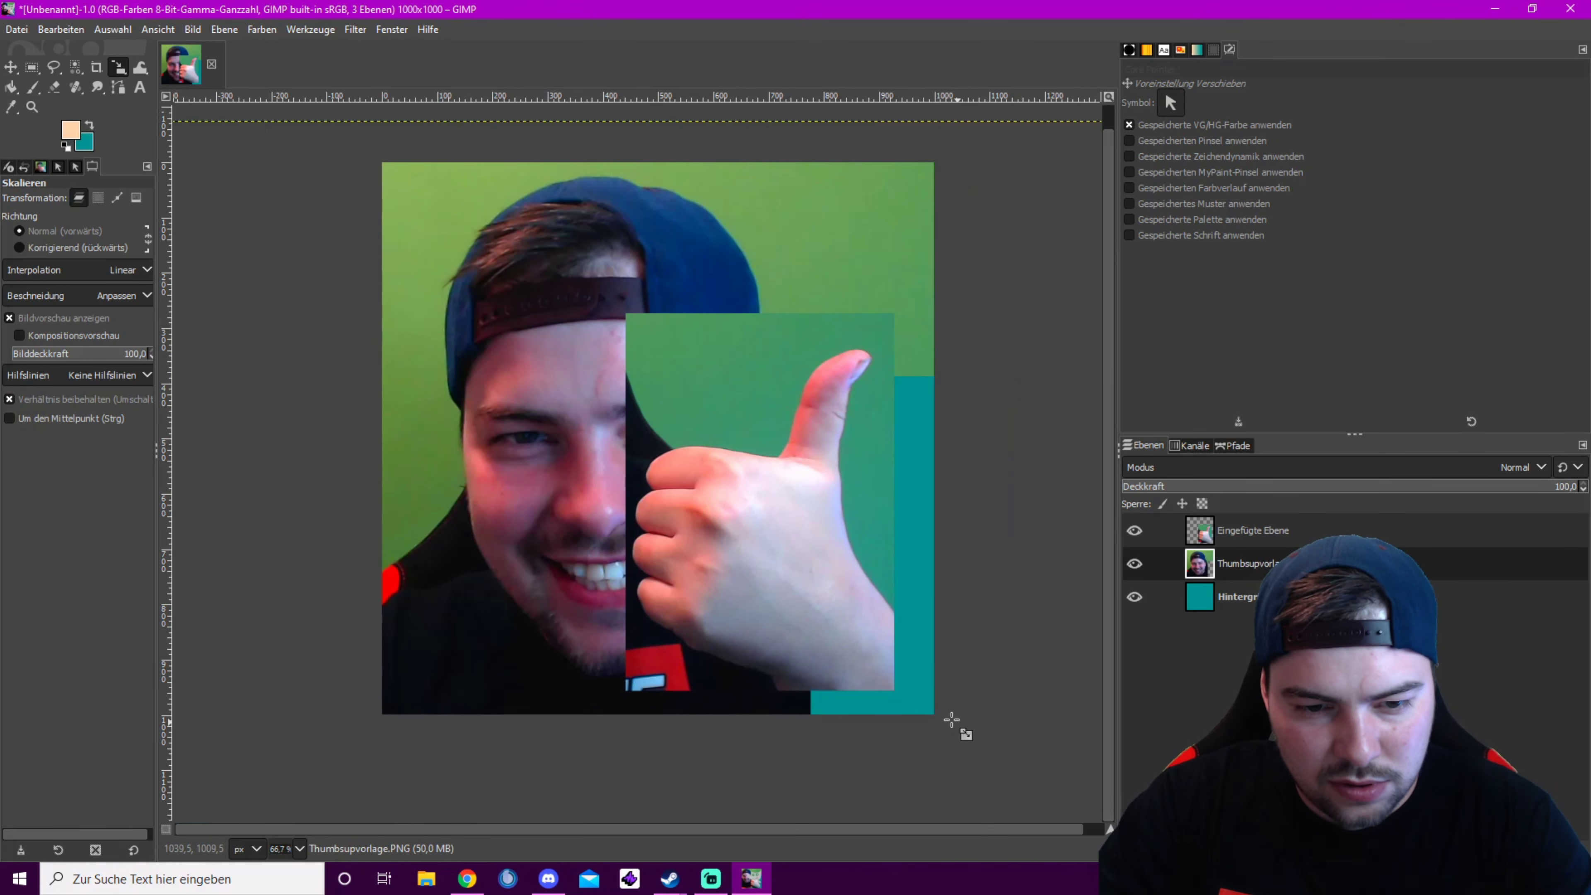
key("m")
left_click_drag(502, 297, 446, 285)
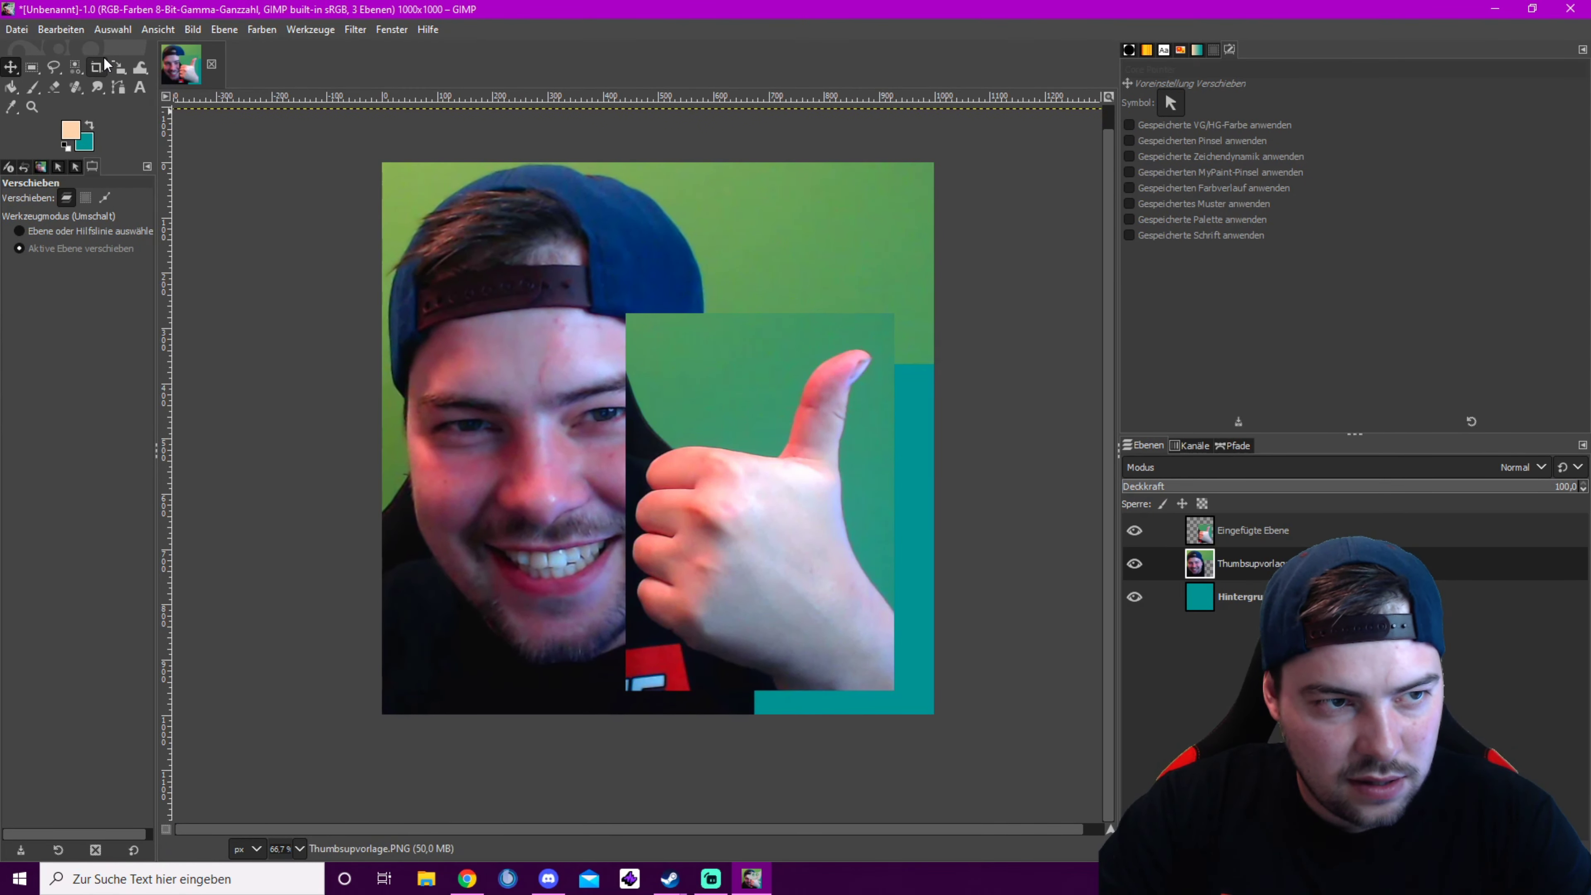
Enlarge the face photo layer a little more with the Scale tool, keeping its proportions
left_click(117, 64)
left_click(506, 492)
scroll(816, 710, "down", 2)
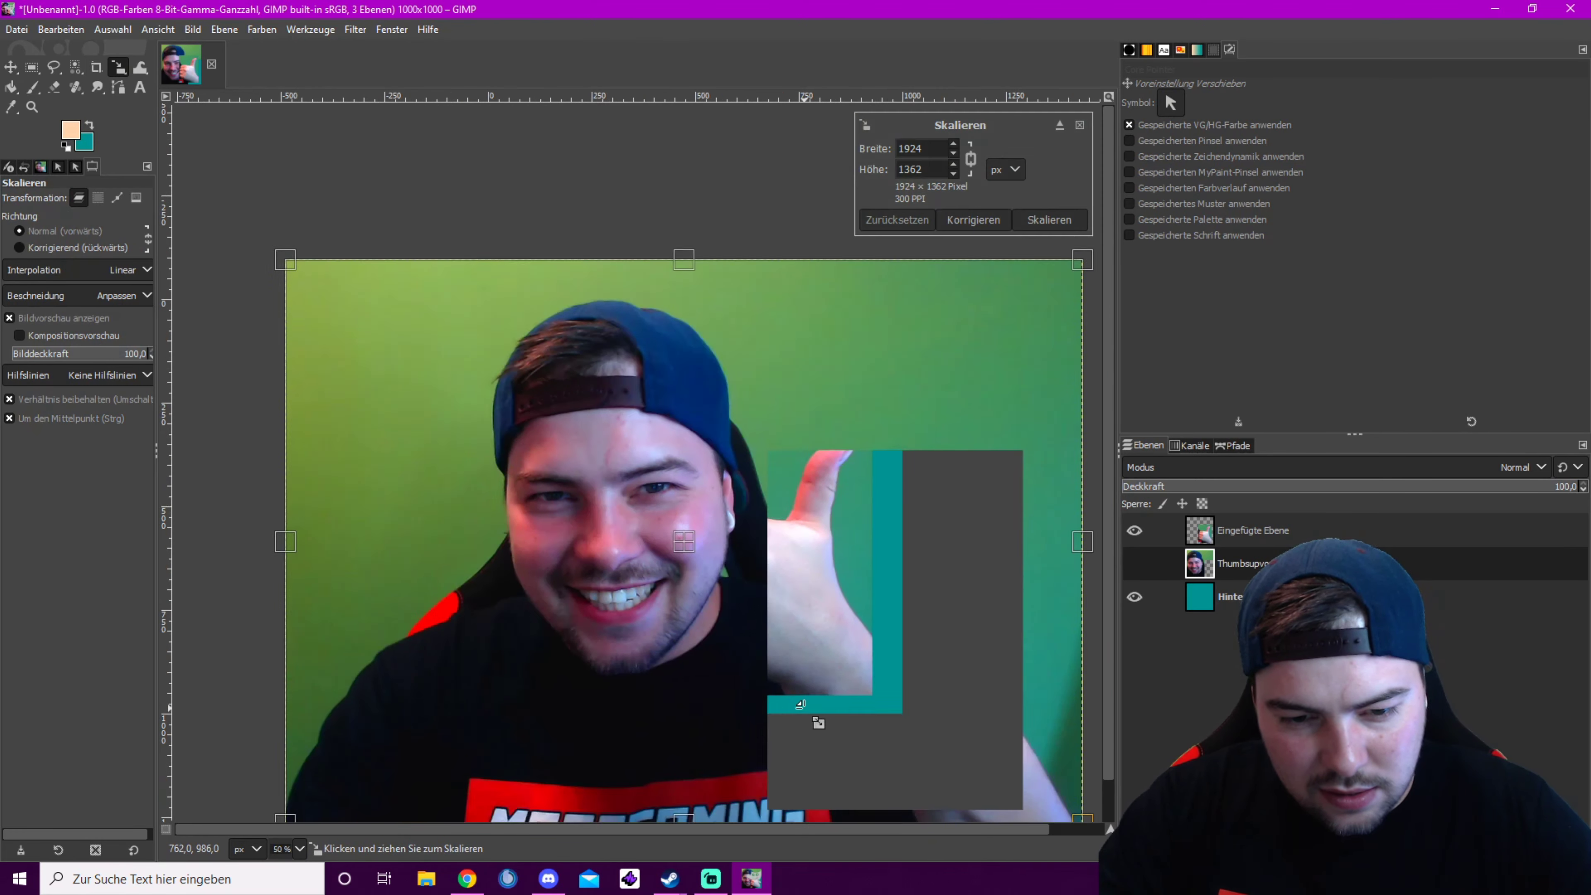
left_click_drag(730, 783, 731, 802)
key("Return")
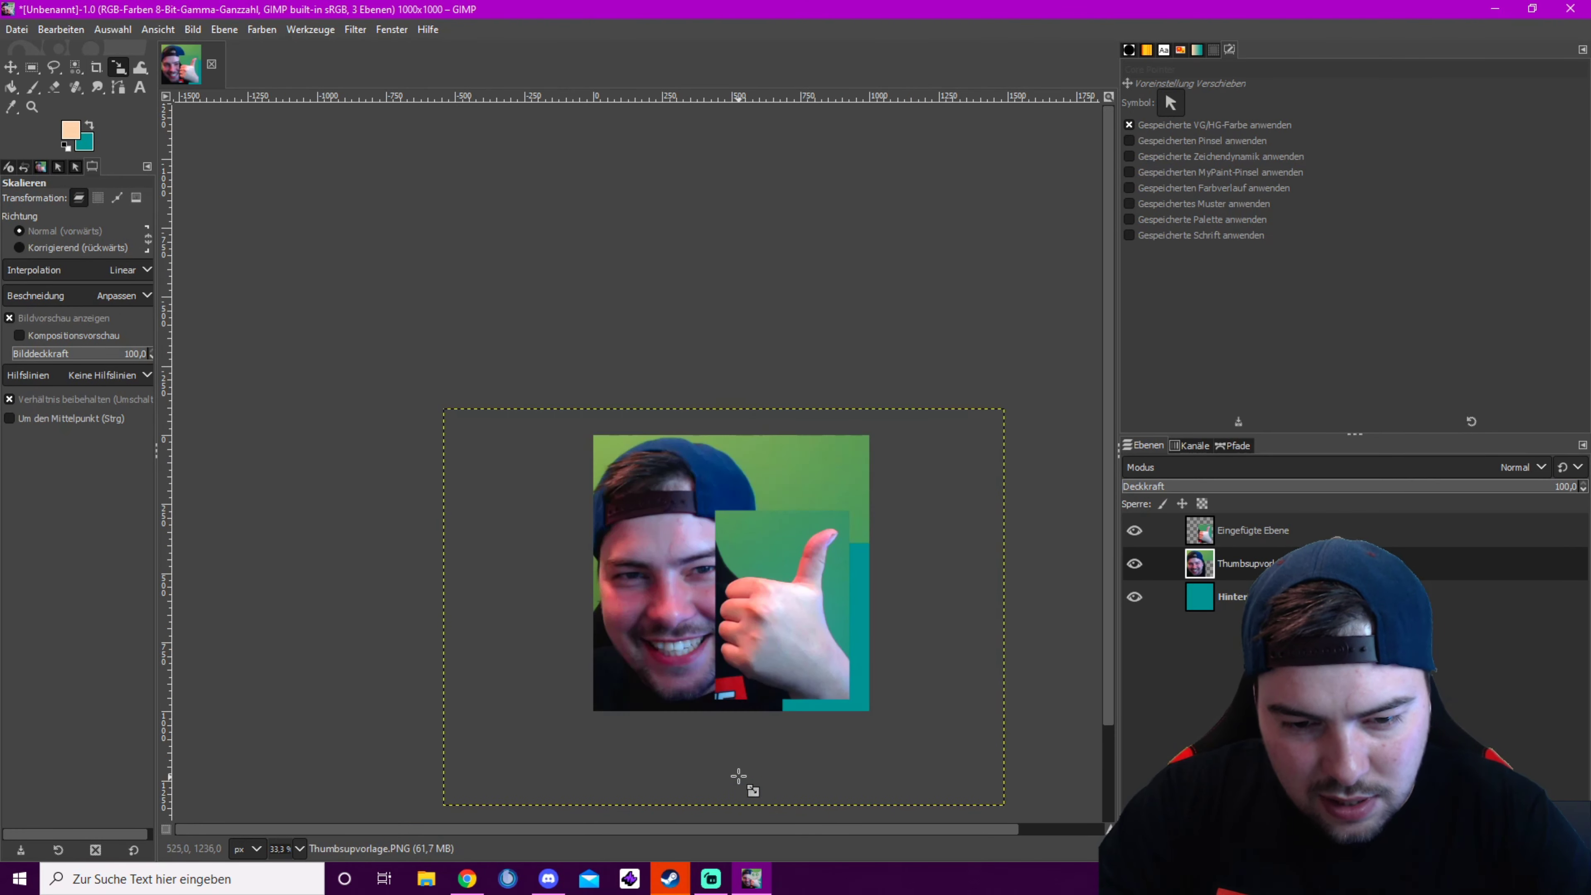
Reposition the face slightly right and the hand cutout further to the lower right, and hide the hand layer
left_click(11, 67)
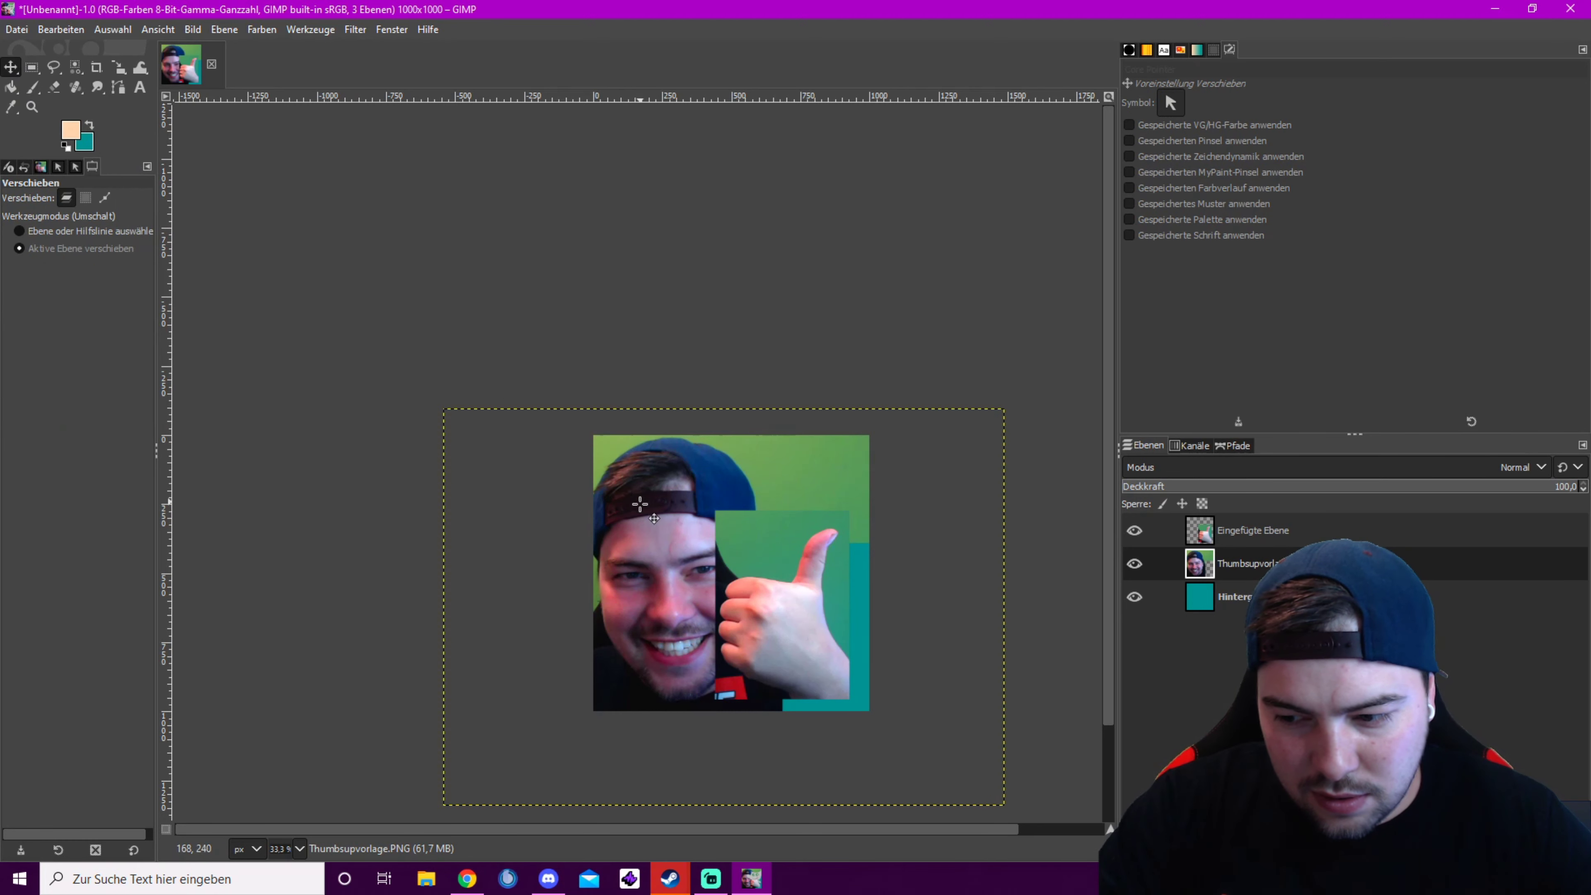
left_click_drag(630, 562, 831, 626)
left_click(1170, 530)
left_click(1135, 531)
scroll(800, 534, "down", 2)
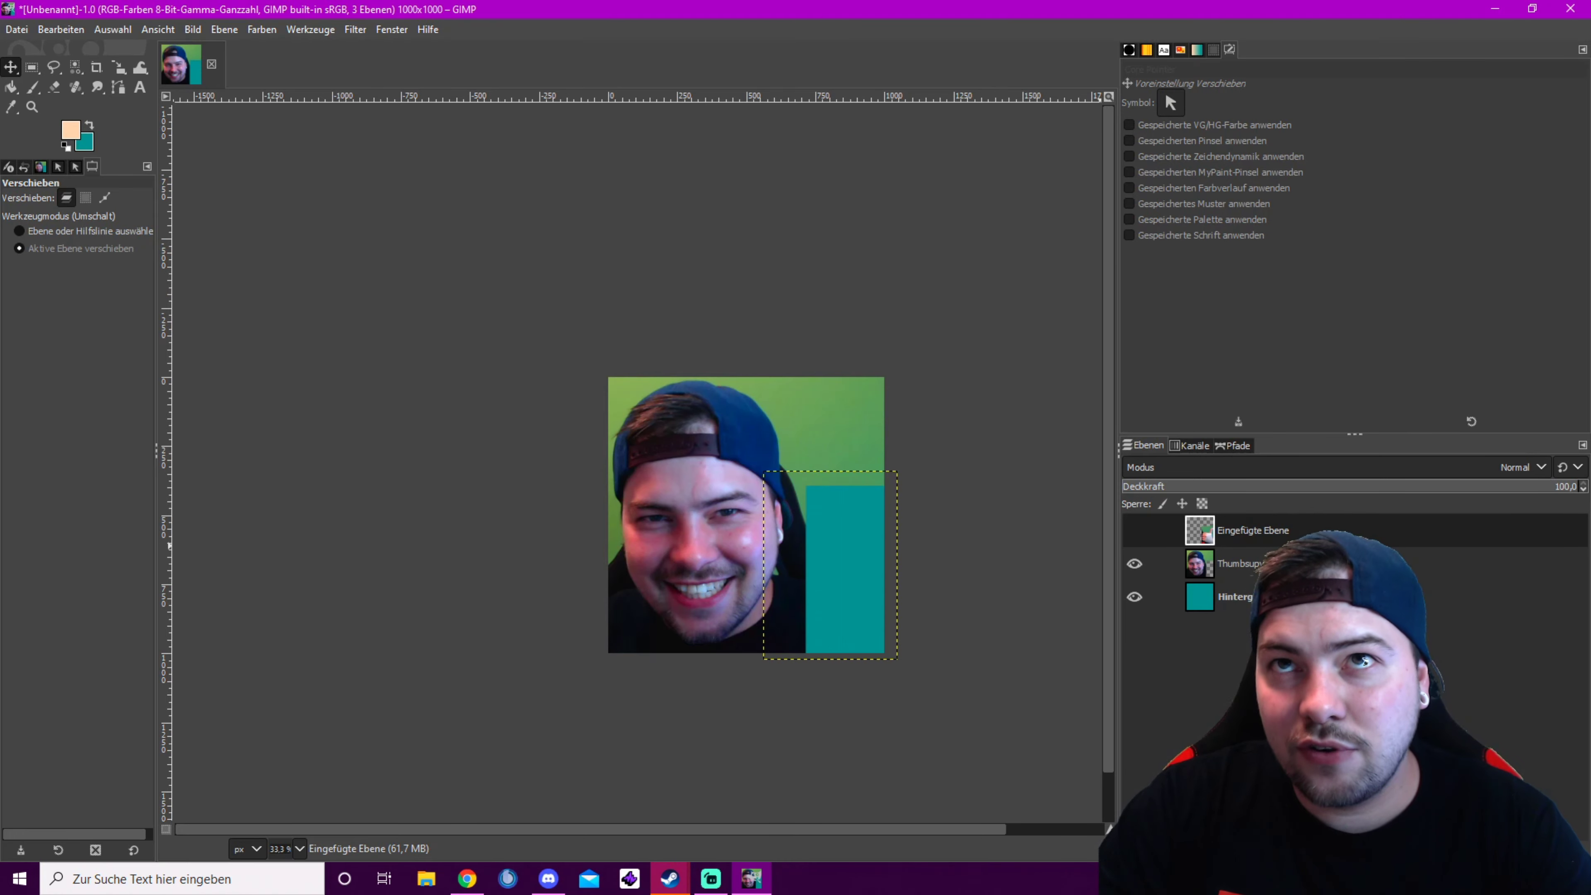
Add three transparent 1000 × 1000 px layers named "+" above the photo layers
key("shift+ctrl+n")
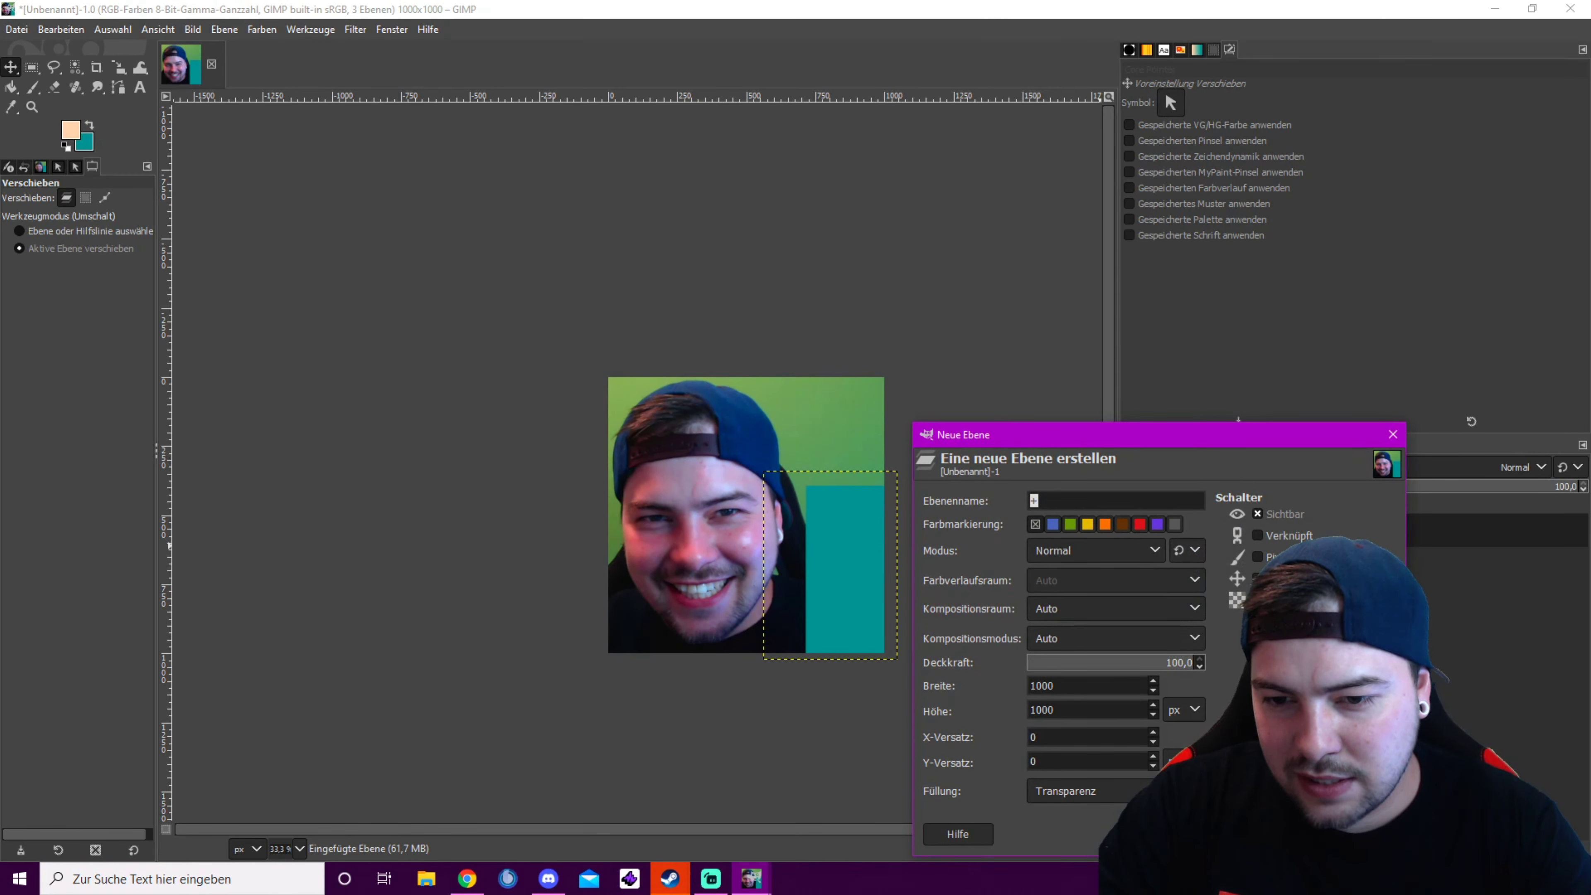
key("Return")
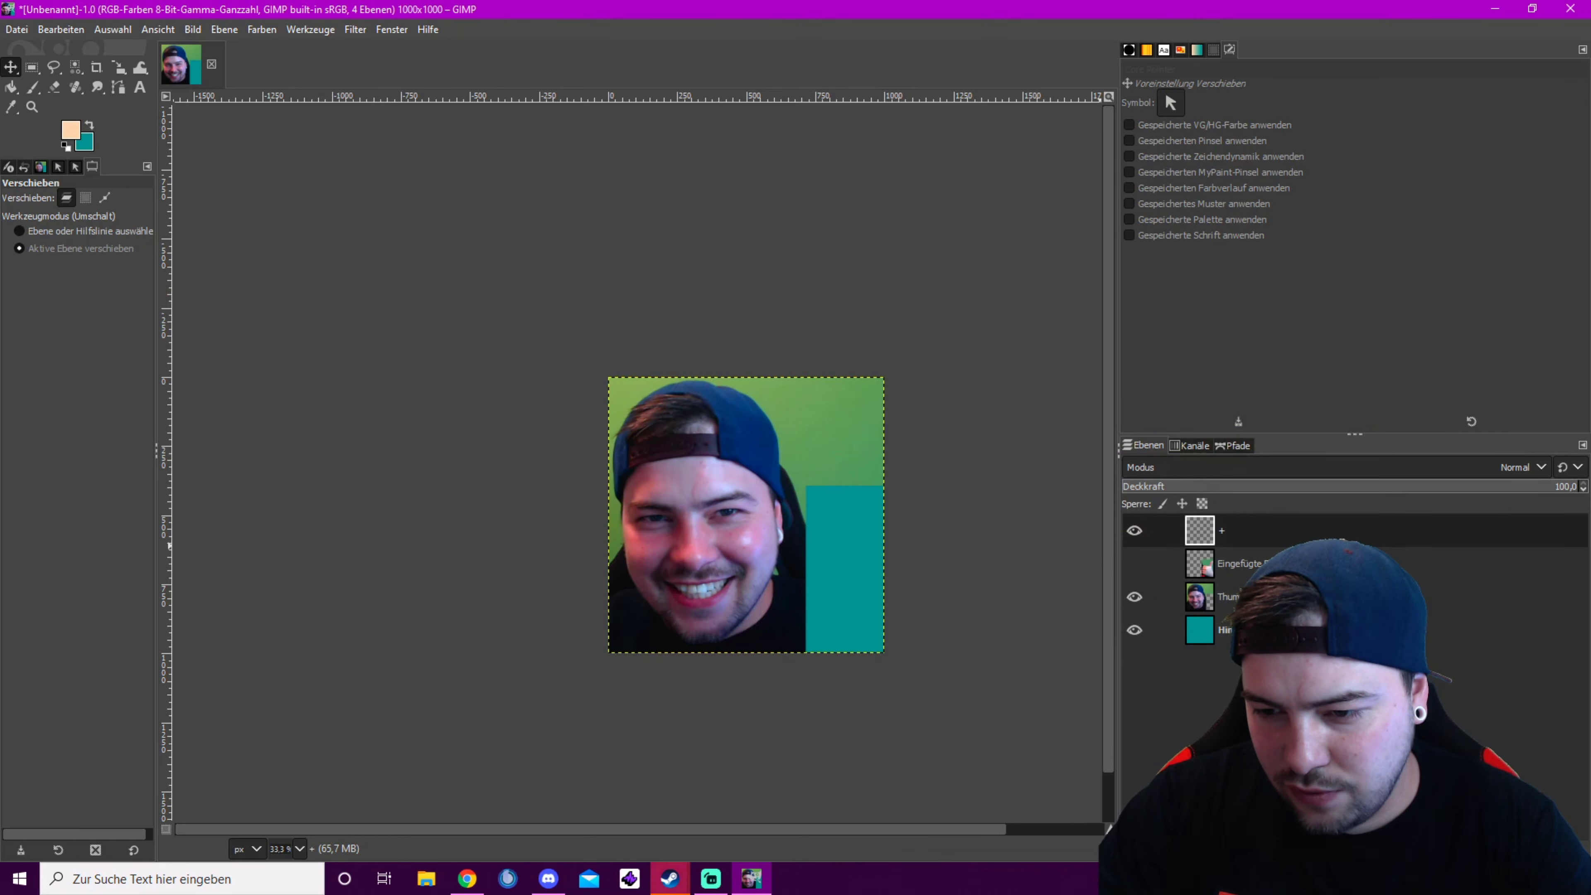
key("ctrl+shift+n")
key("Return")
key("ctrl+shift+n")
key("Return")
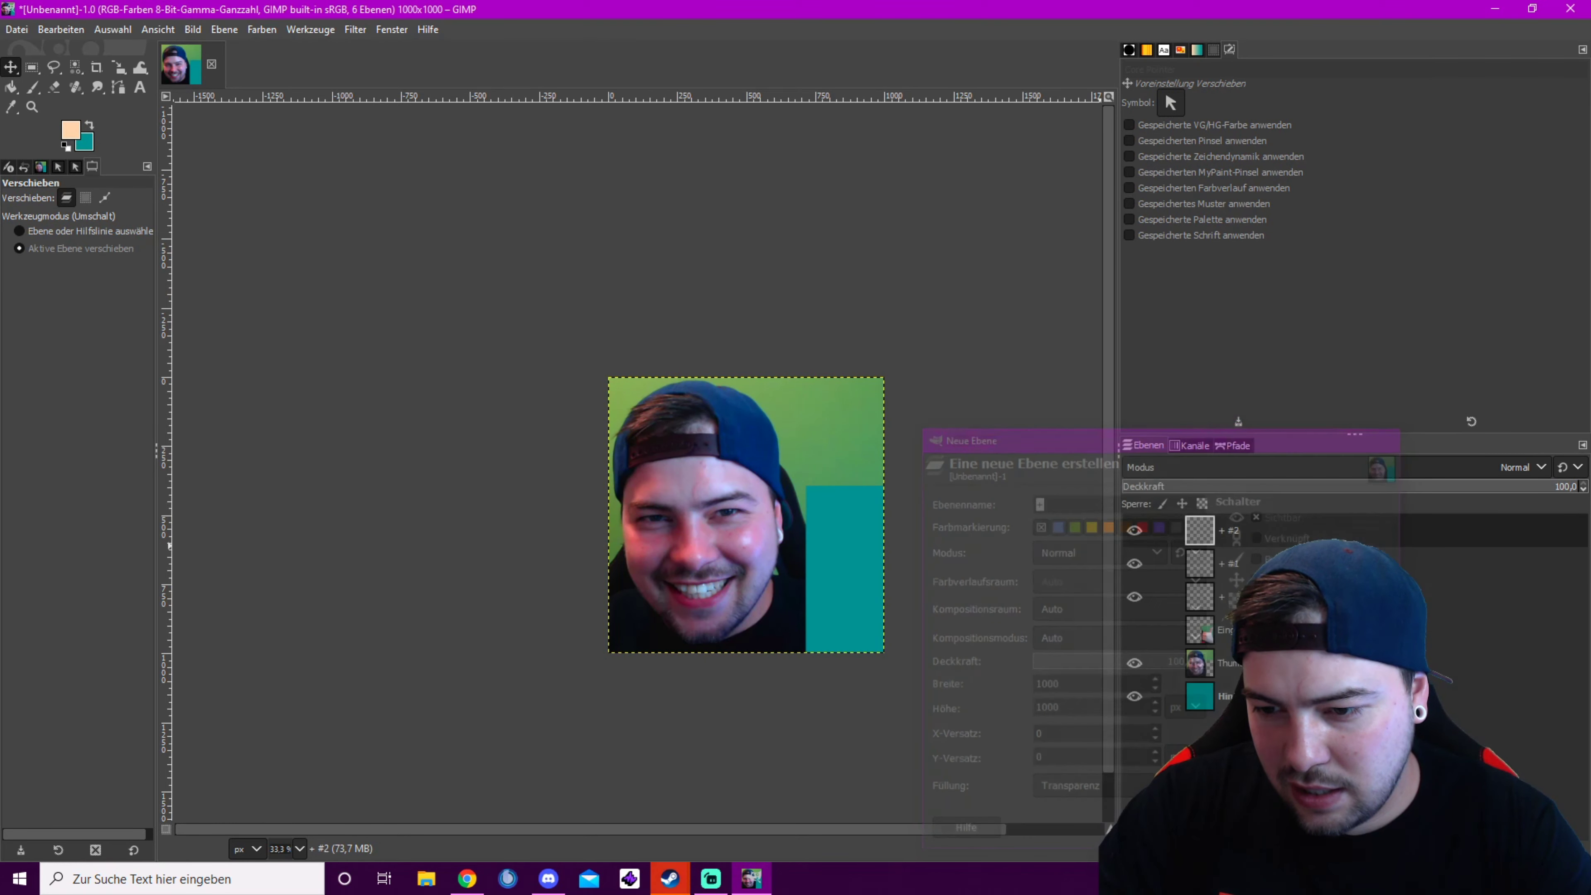
Activate the topmost empty layer and try the Paintbrush with a test scribble on the face
left_click(1198, 601)
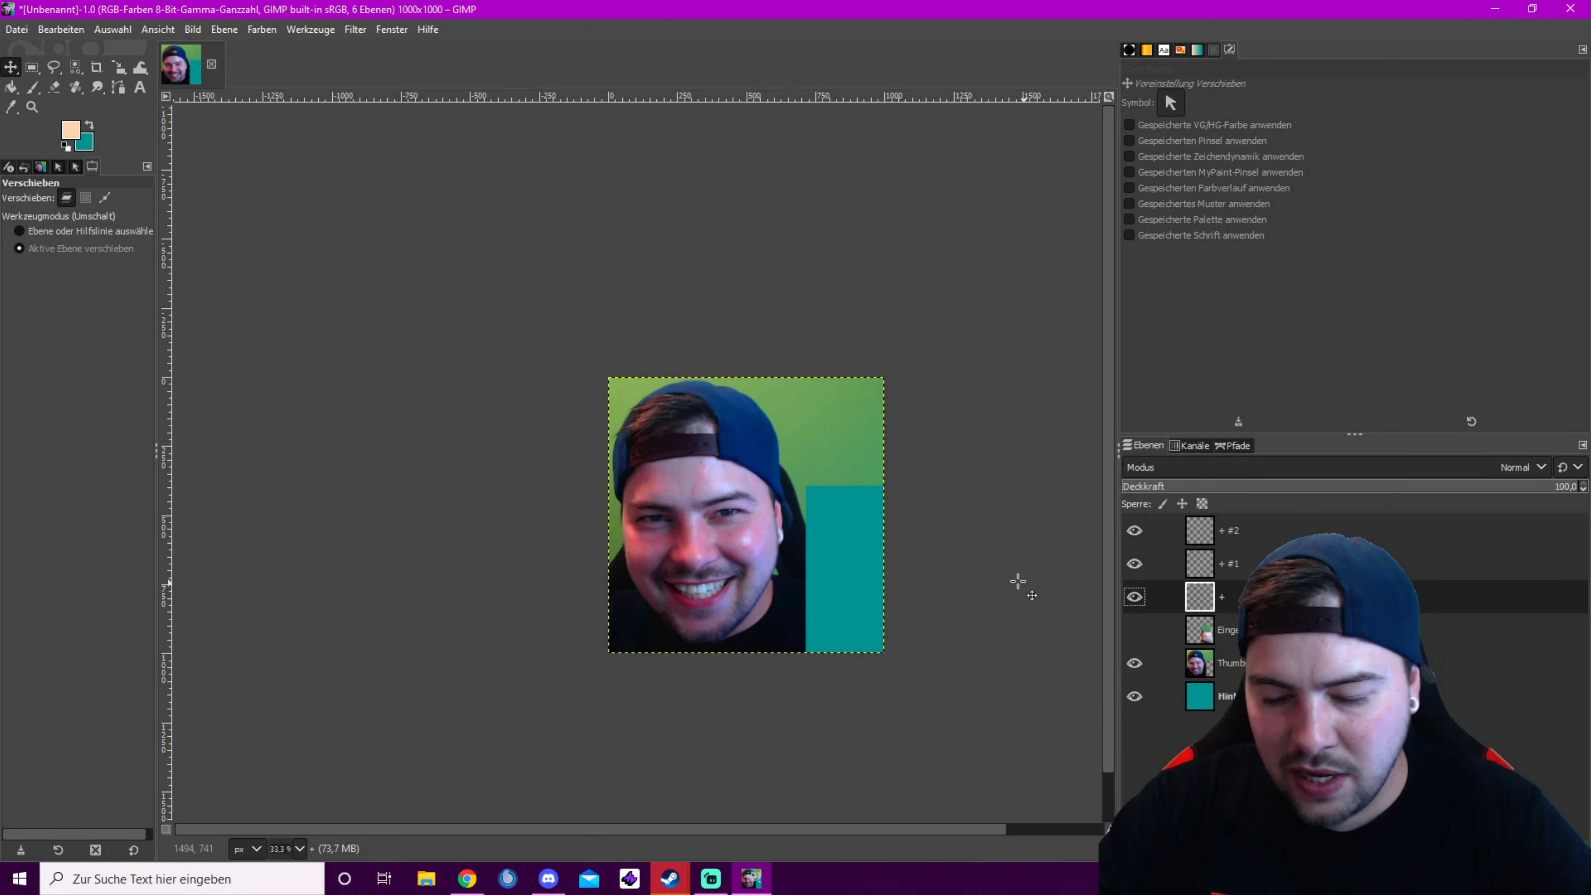
scroll(789, 520, "up", 3)
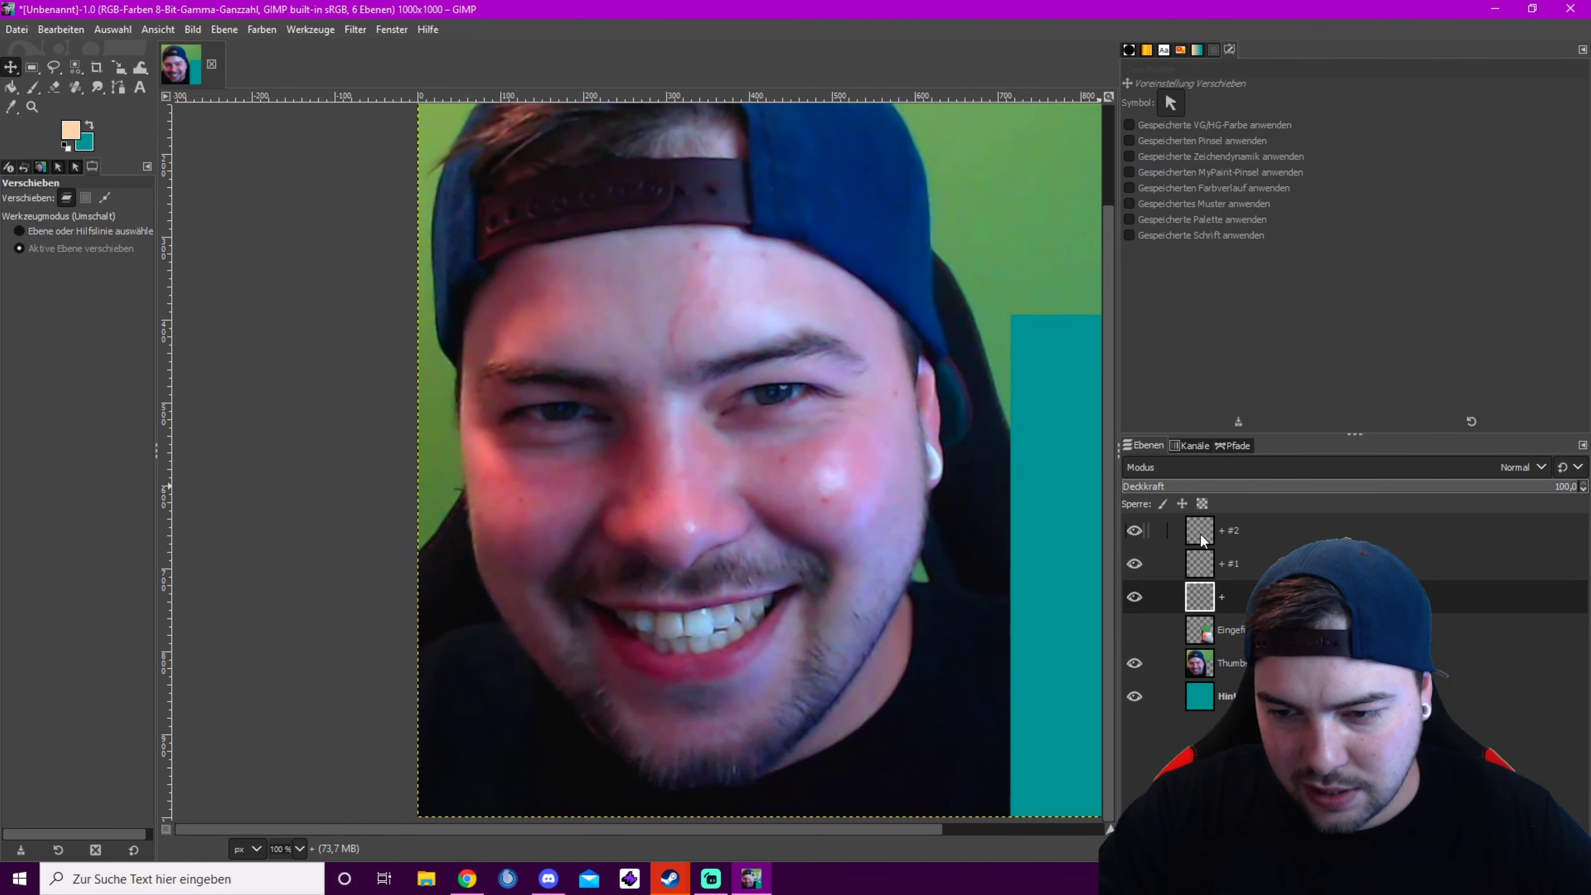
left_click(1211, 539)
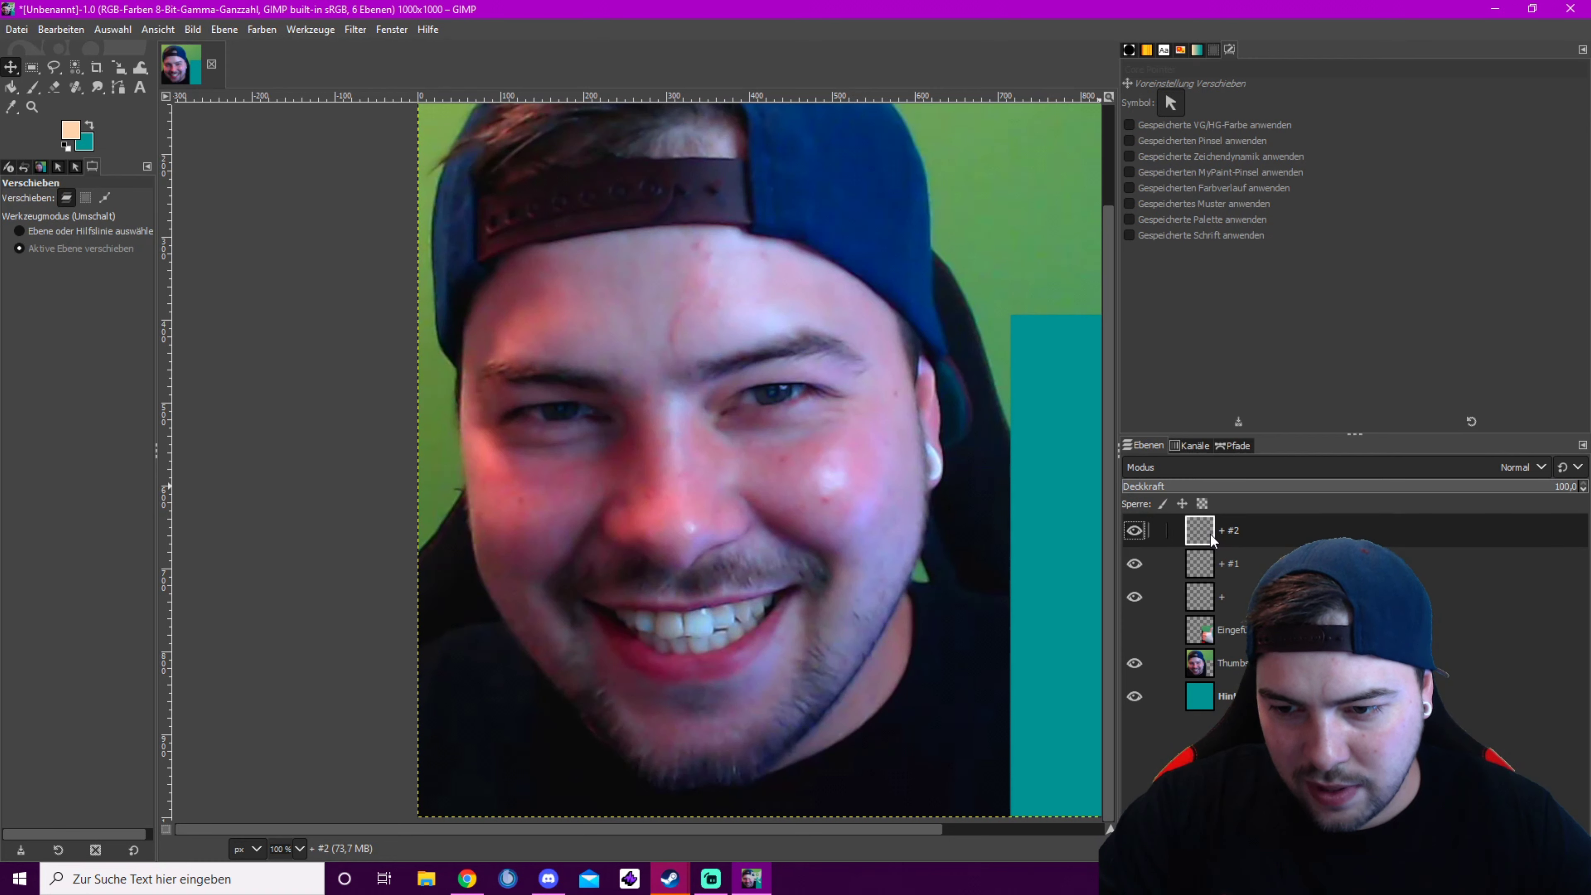
left_click(35, 87)
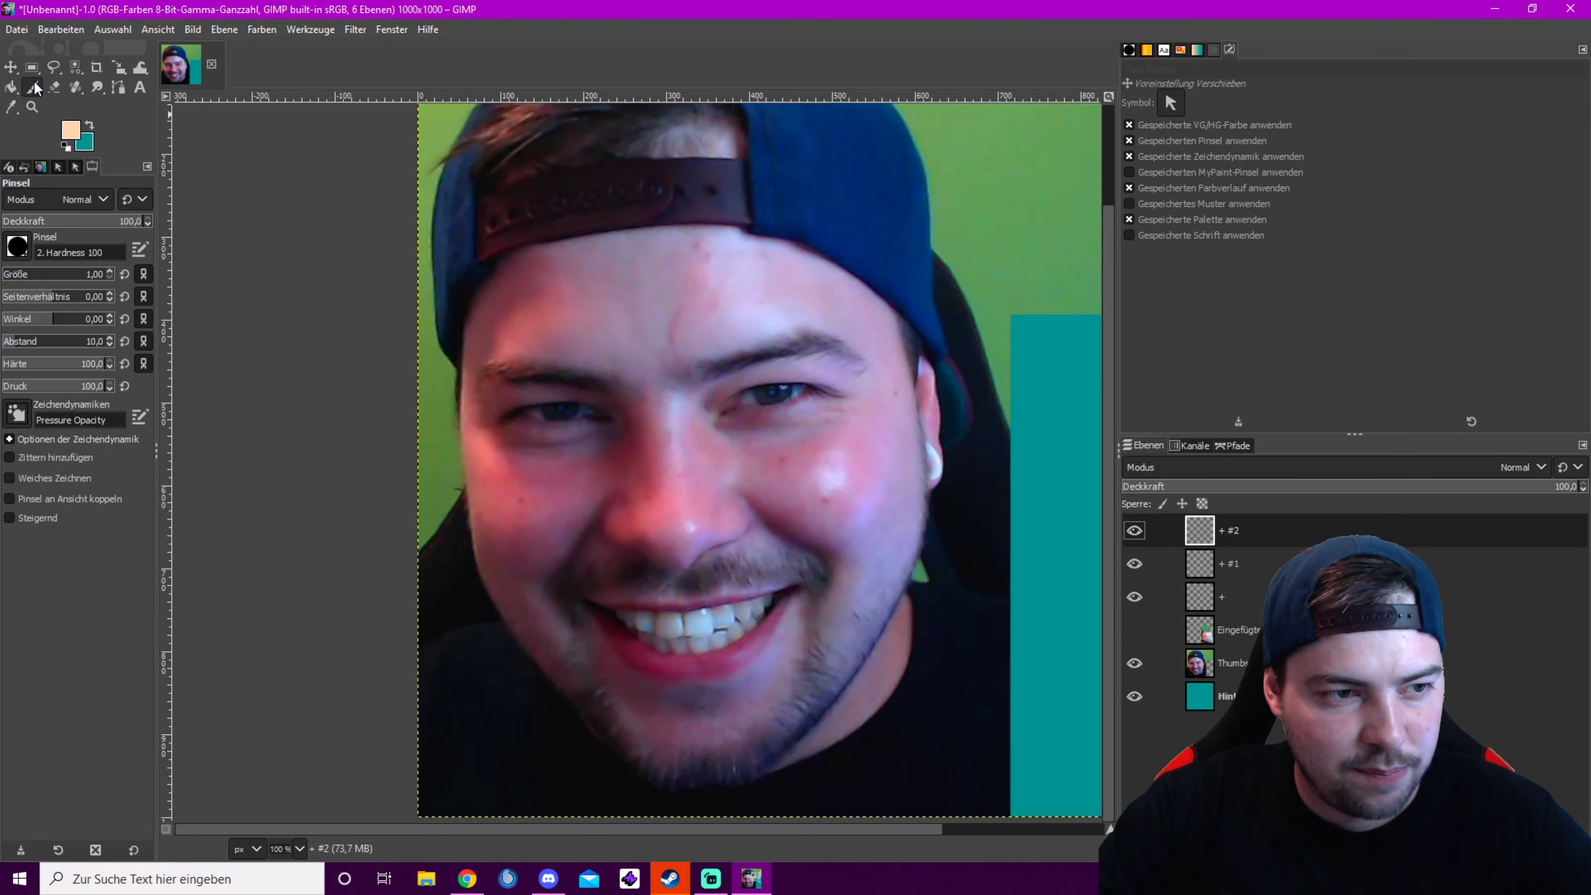
mouse_move(633, 331)
left_mouse_down()
mouse_move(834, 360)
mouse_move(727, 391)
left_mouse_up()
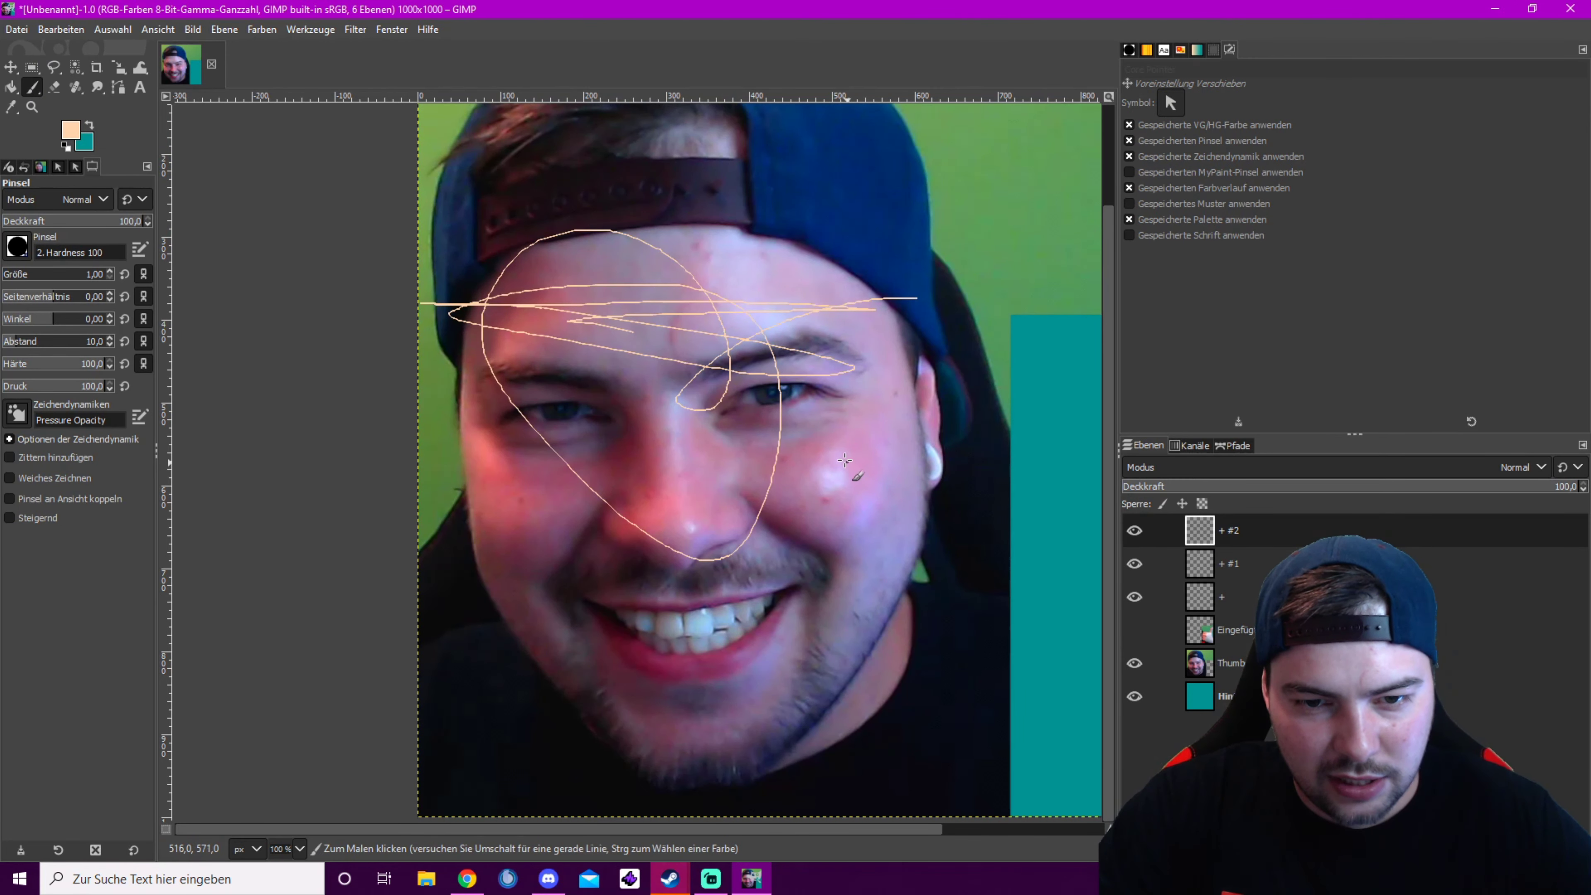
key("ctrl+z")
Set the foreground colour to black (000000)
left_click(69, 136)
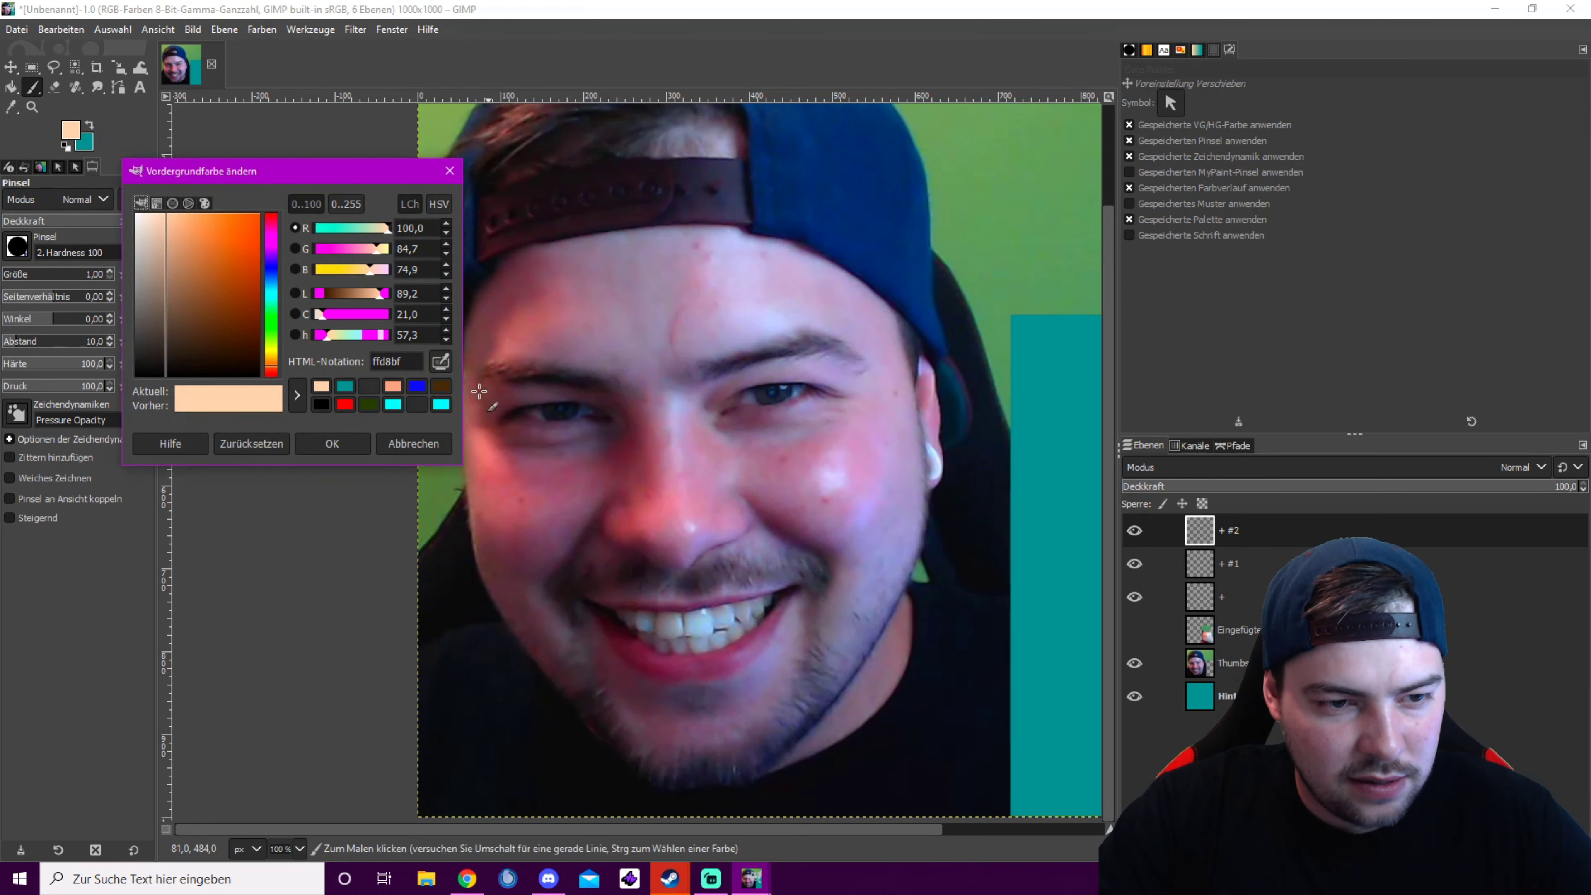
left_click(321, 403)
left_click_drag(187, 303, 226, 382)
left_click(329, 443)
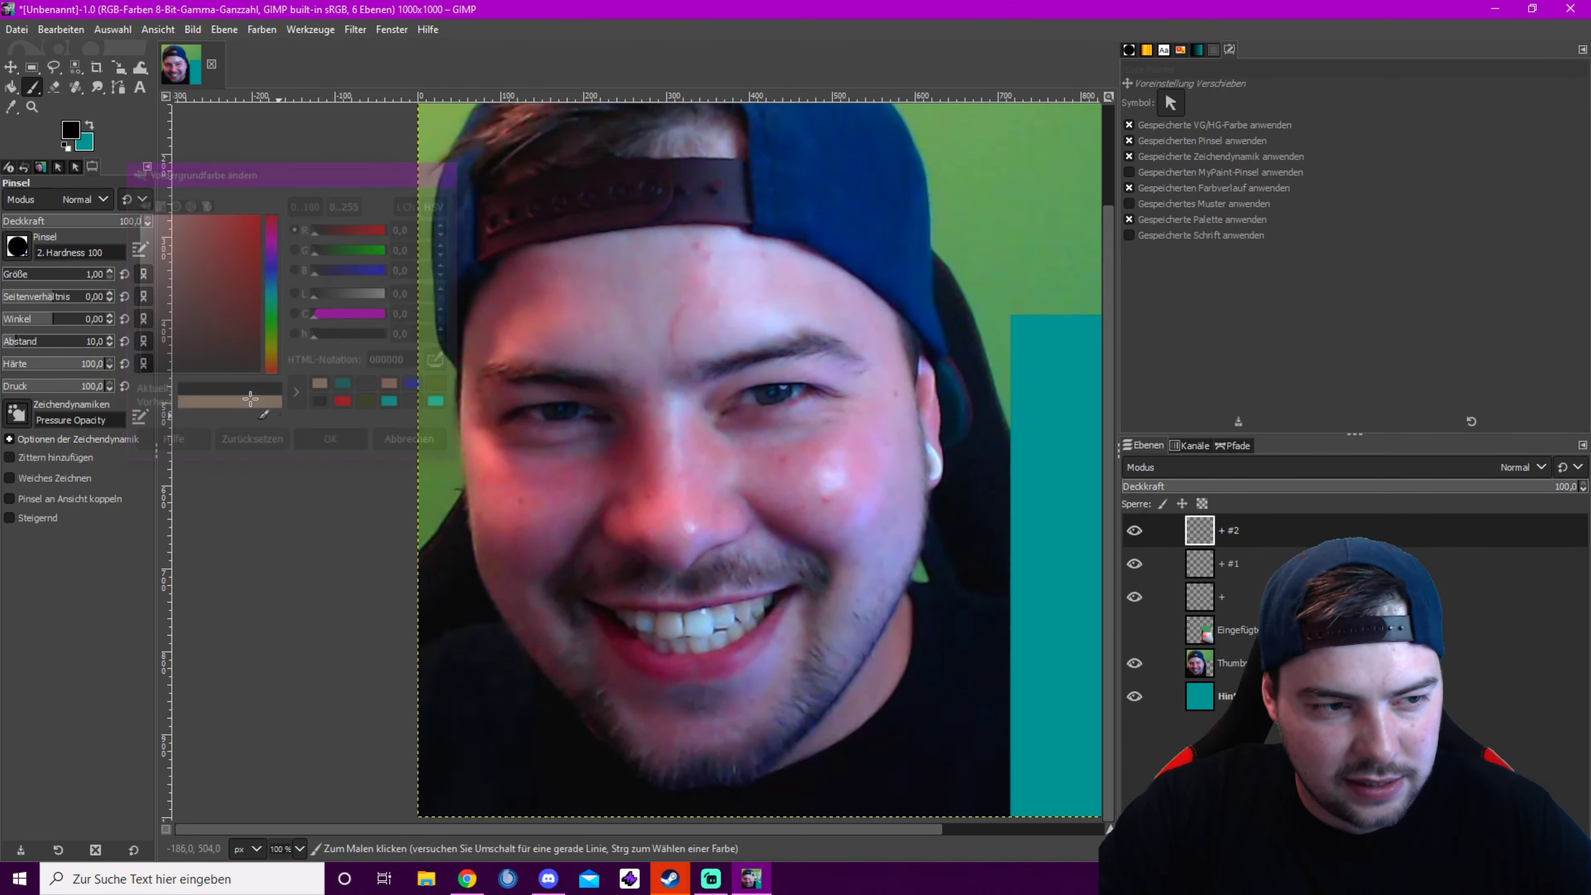
Try a black brush stroke of size 10 across the forehead and undo it
left_click(110, 270)
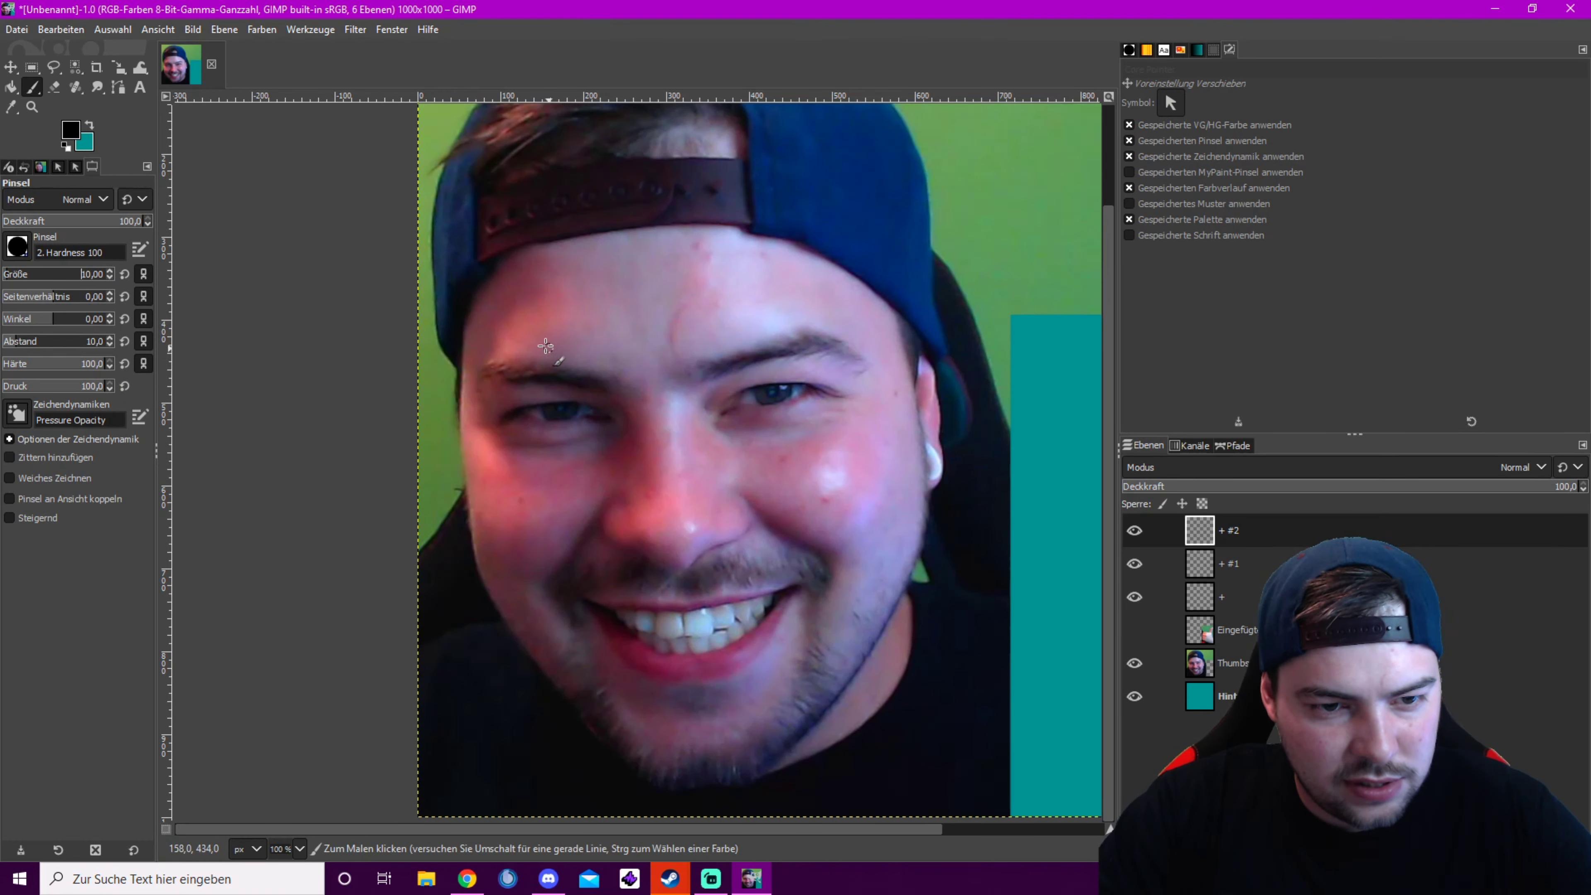
mouse_move(529, 338)
left_mouse_down()
mouse_move(677, 326)
mouse_move(691, 360)
left_mouse_up()
key("ctrl")
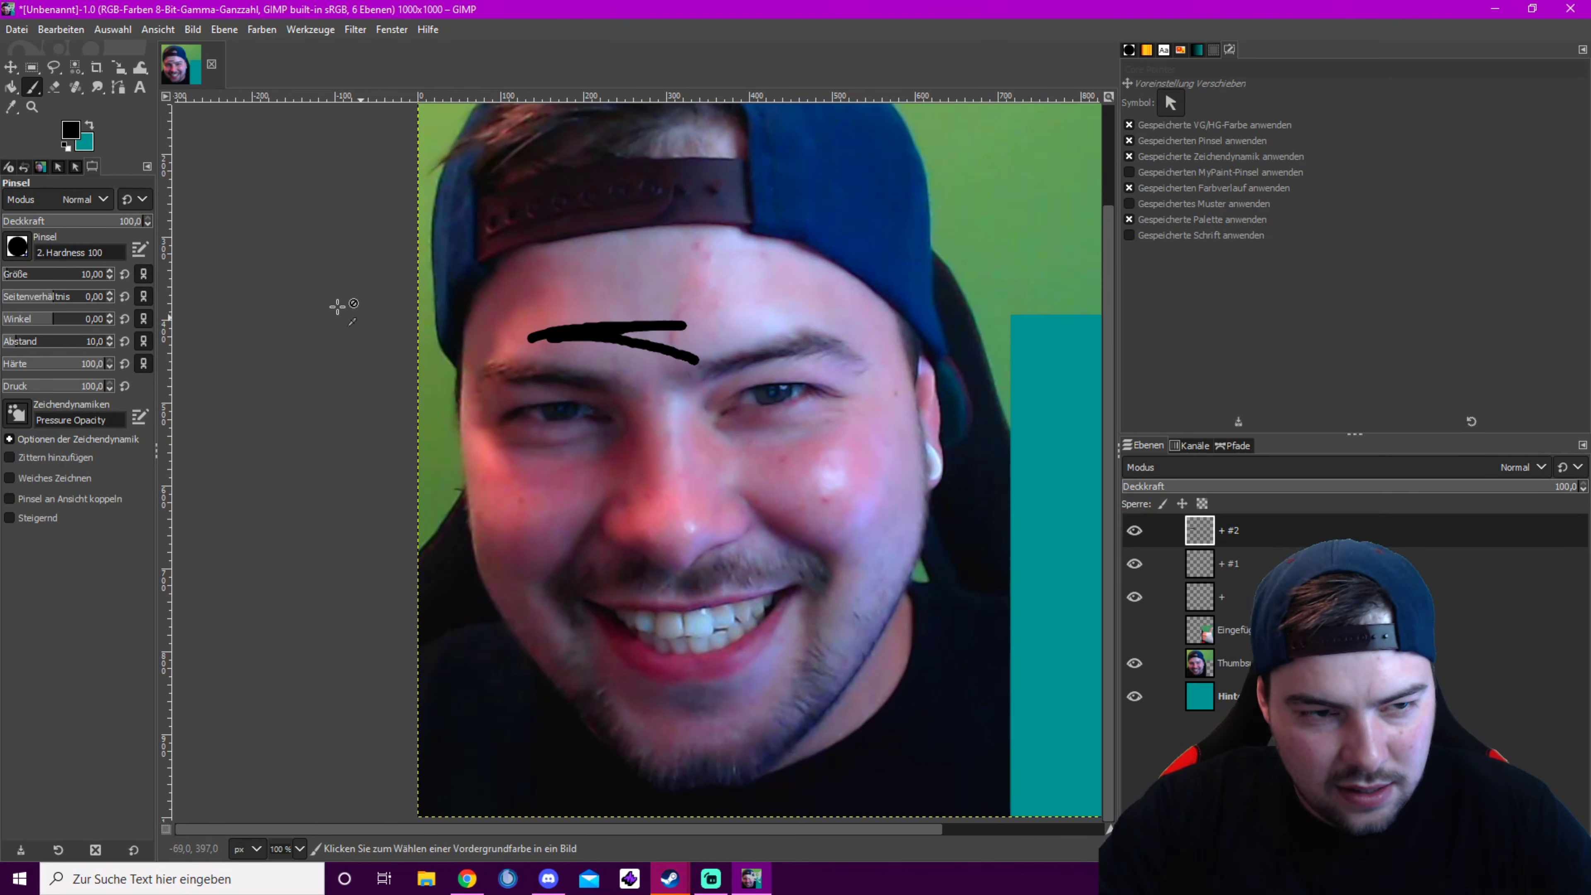
key("ctrl+z")
Set the brush size to 6, try a stroke across the forehead and undo it
left_click(109, 276)
left_click_drag(524, 310, 627, 327)
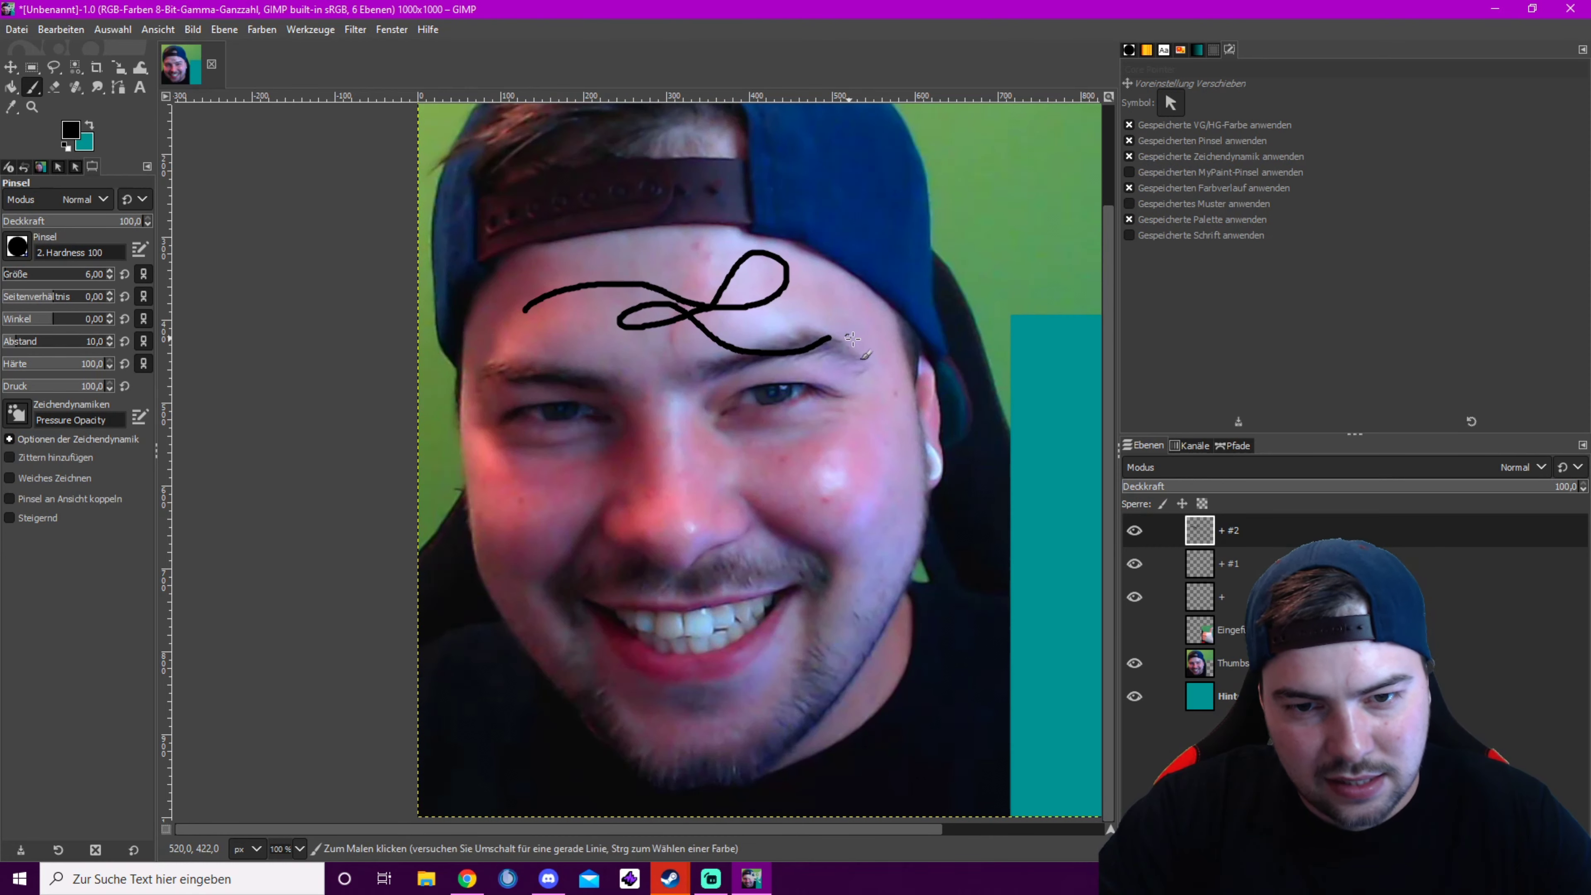
key("ctrl+z")
Trace the jaw, face edge, ear and outer contour of the cap with black brush lines
scroll(359, 389, "down", 1)
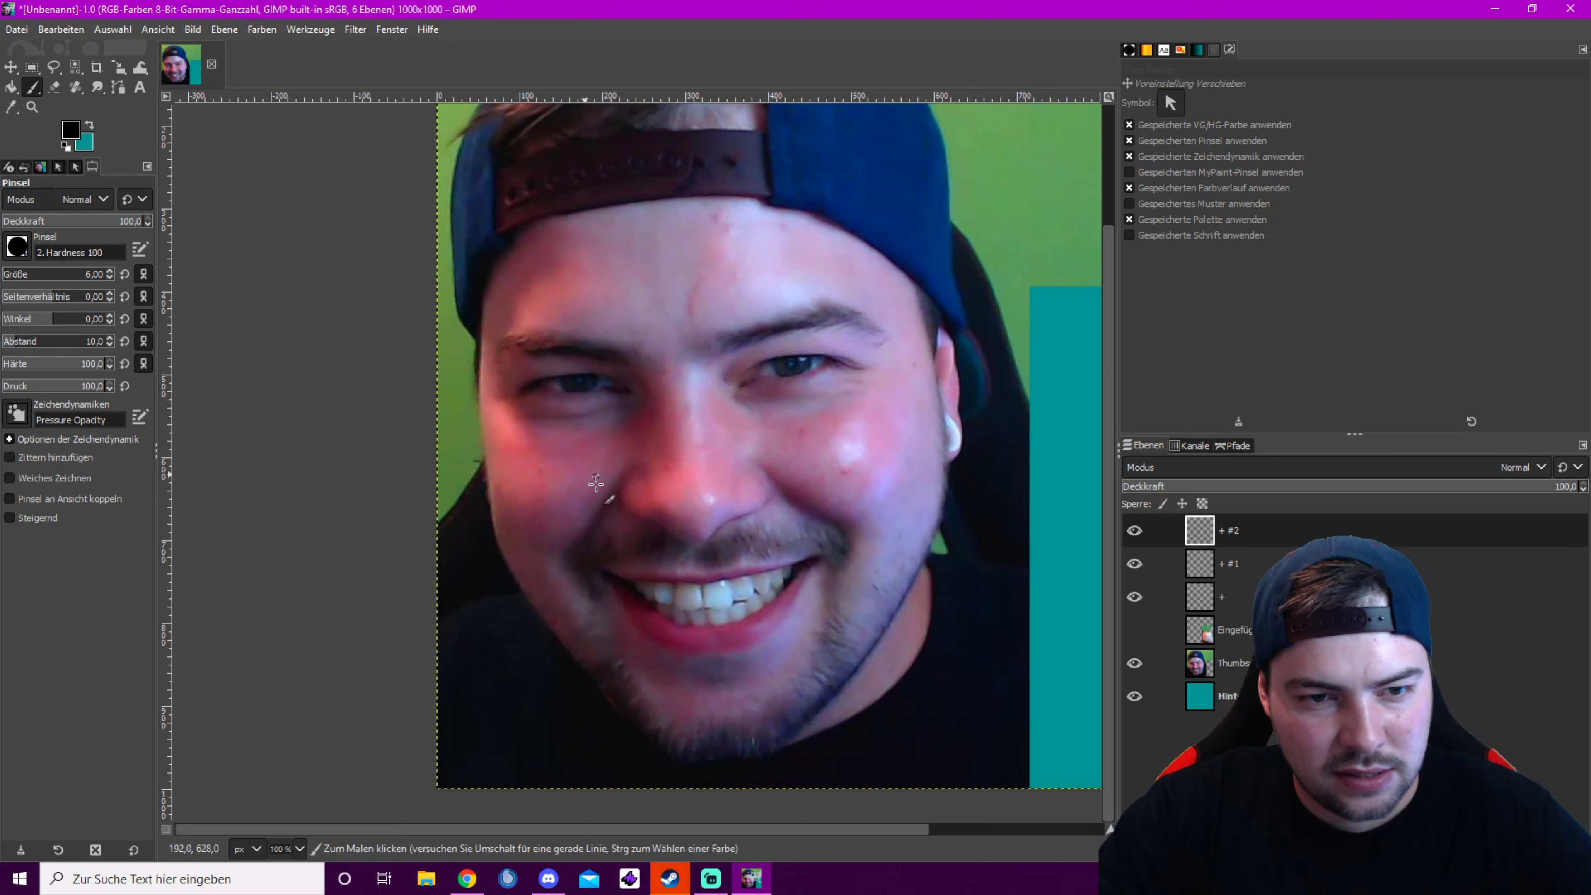
scroll(501, 586, "up", 2)
left_click_drag(541, 561, 448, 345)
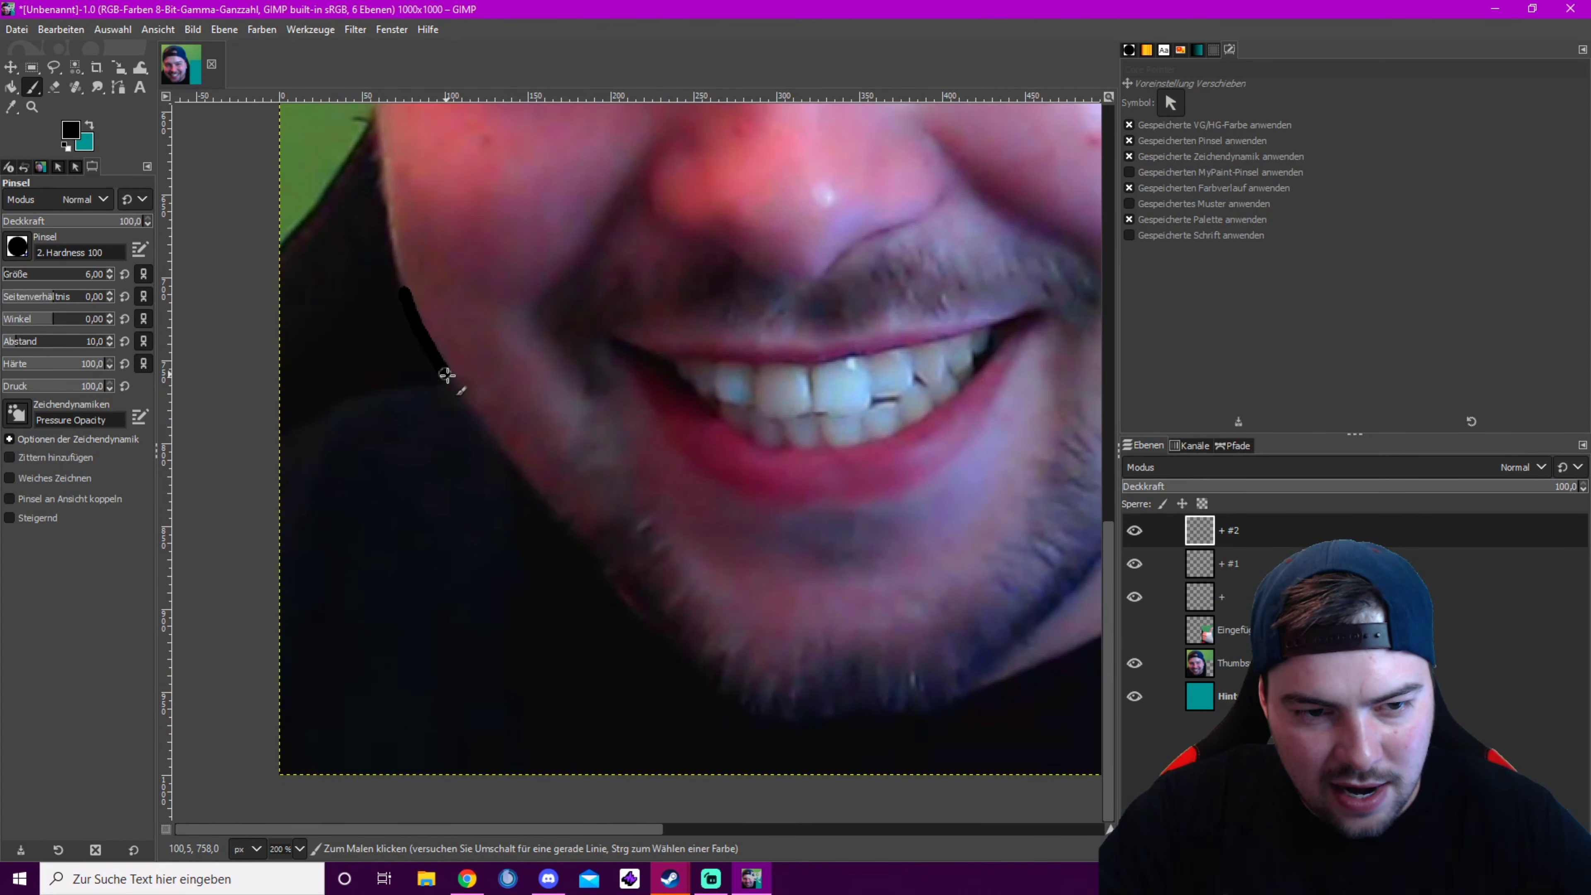
left_click_drag(930, 683, 1035, 614)
mouse_move(1035, 614)
left_mouse_down()
mouse_move(530, 735)
mouse_move(611, 646)
mouse_move(771, 384)
mouse_move(694, 666)
left_mouse_up()
left_click_drag(694, 665, 710, 327)
left_click_drag(710, 328, 728, 561)
left_click_drag(760, 491, 781, 345)
mouse_move(188, 313)
left_mouse_down()
mouse_move(487, 373)
mouse_move(589, 580)
left_mouse_up()
mouse_move(605, 548)
left_mouse_down()
mouse_move(548, 328)
mouse_move(334, 613)
mouse_move(662, 268)
mouse_move(793, 347)
mouse_move(935, 582)
mouse_move(890, 480)
mouse_move(929, 671)
left_mouse_up()
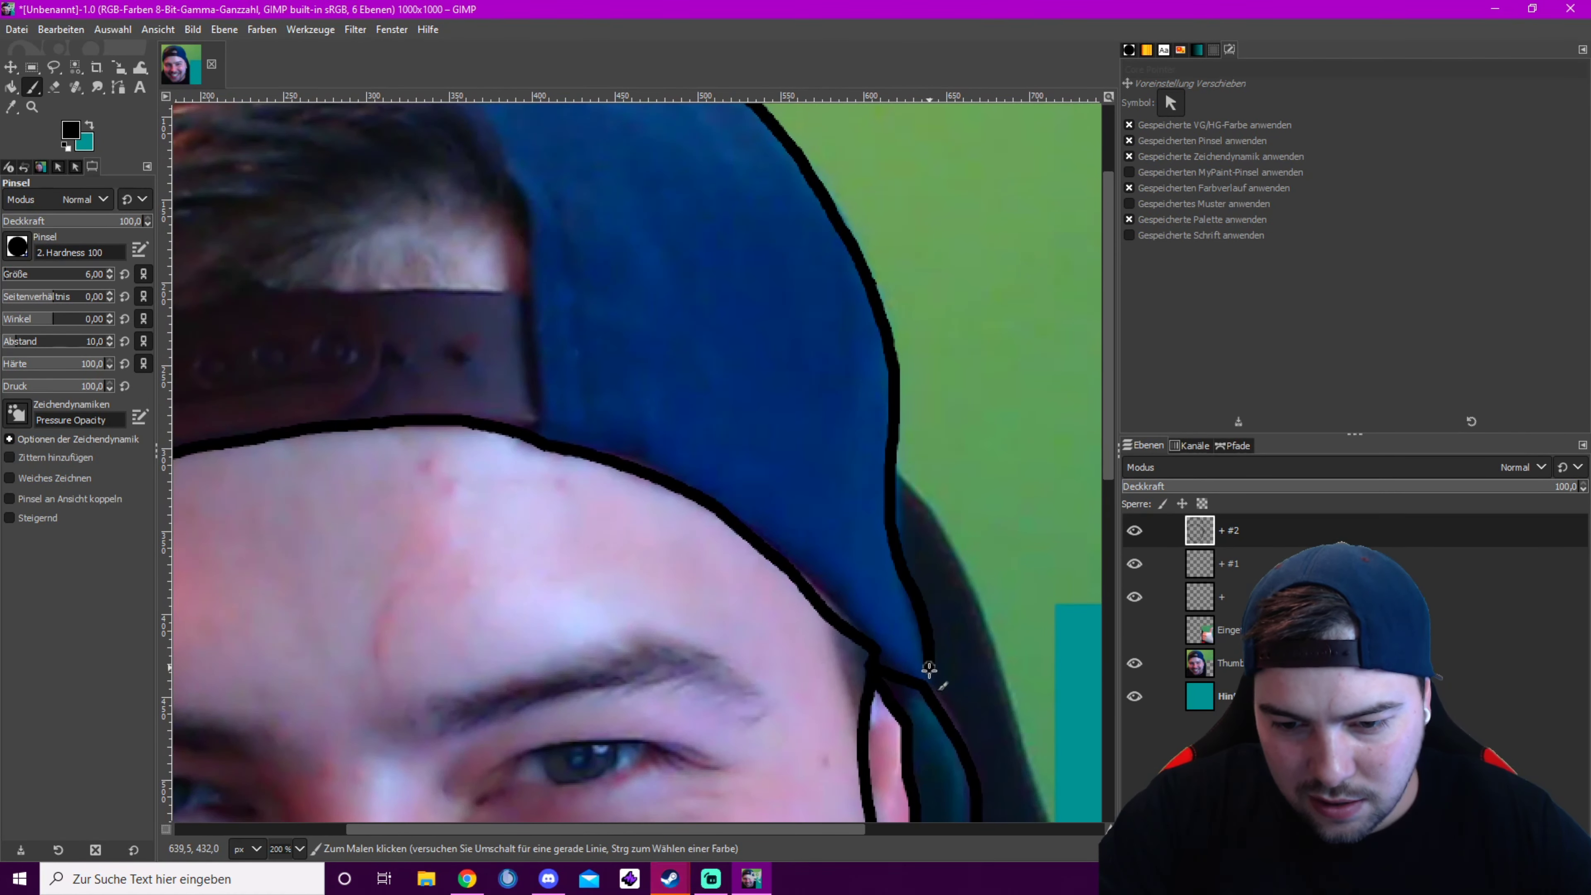
Trace the cap's front opening and its strap, including the strap end and the row of holes
scroll(929, 670, "left", 5)
scroll(929, 669, "up", 1)
mouse_move(342, 564)
left_mouse_down()
mouse_move(330, 341)
mouse_move(874, 370)
mouse_move(878, 477)
left_mouse_up()
left_click_drag(330, 413, 748, 343)
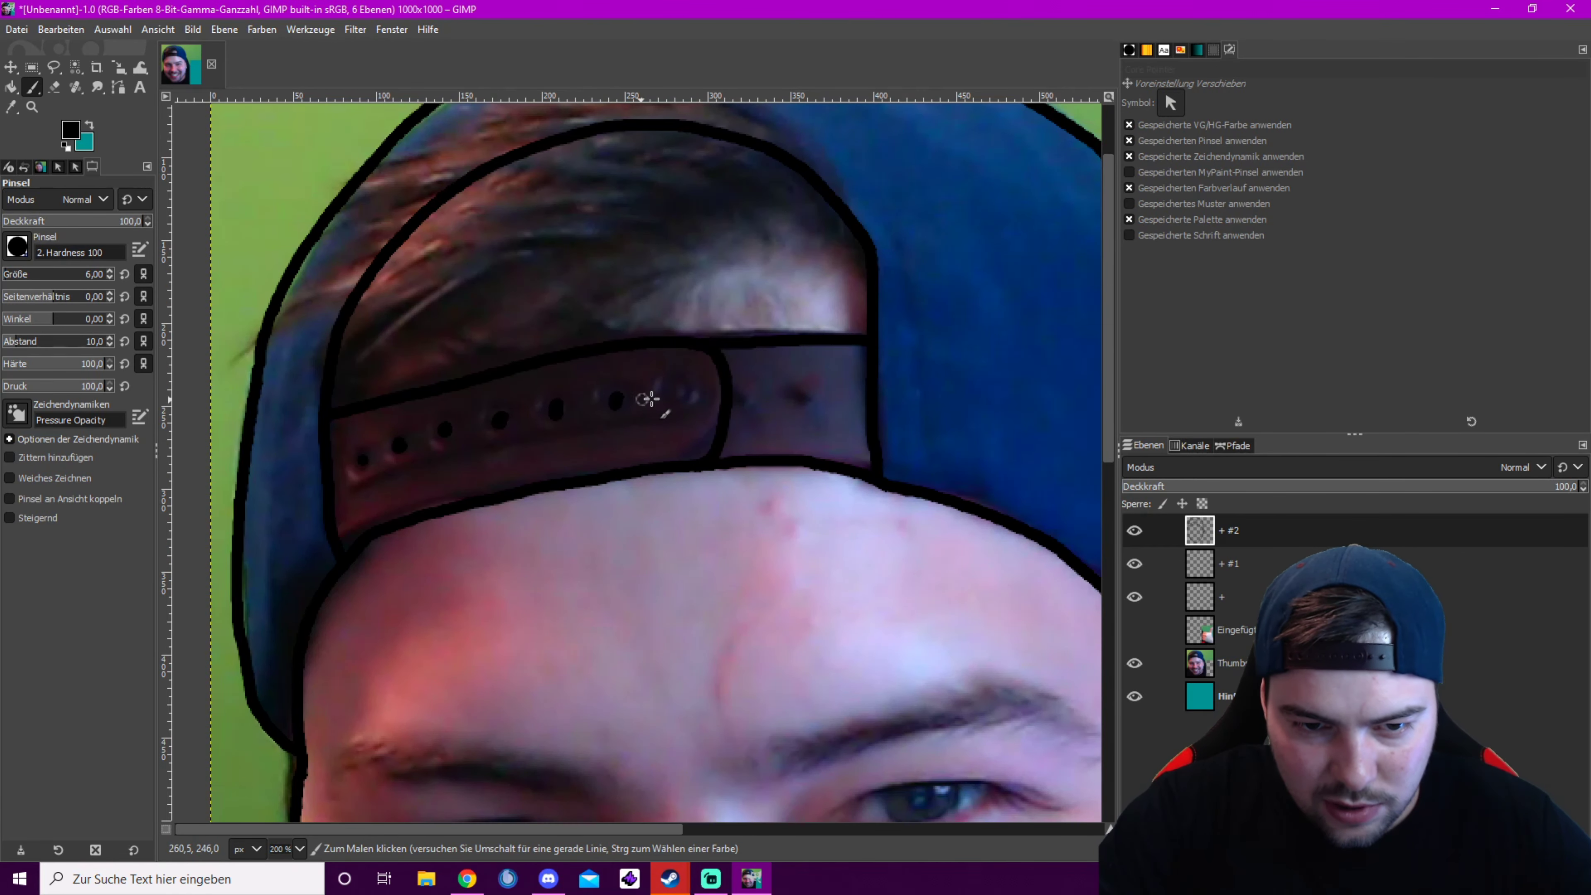
Trace the nose and the smile folds on both sides of the mouth in black
scroll(635, 527, "down", 10)
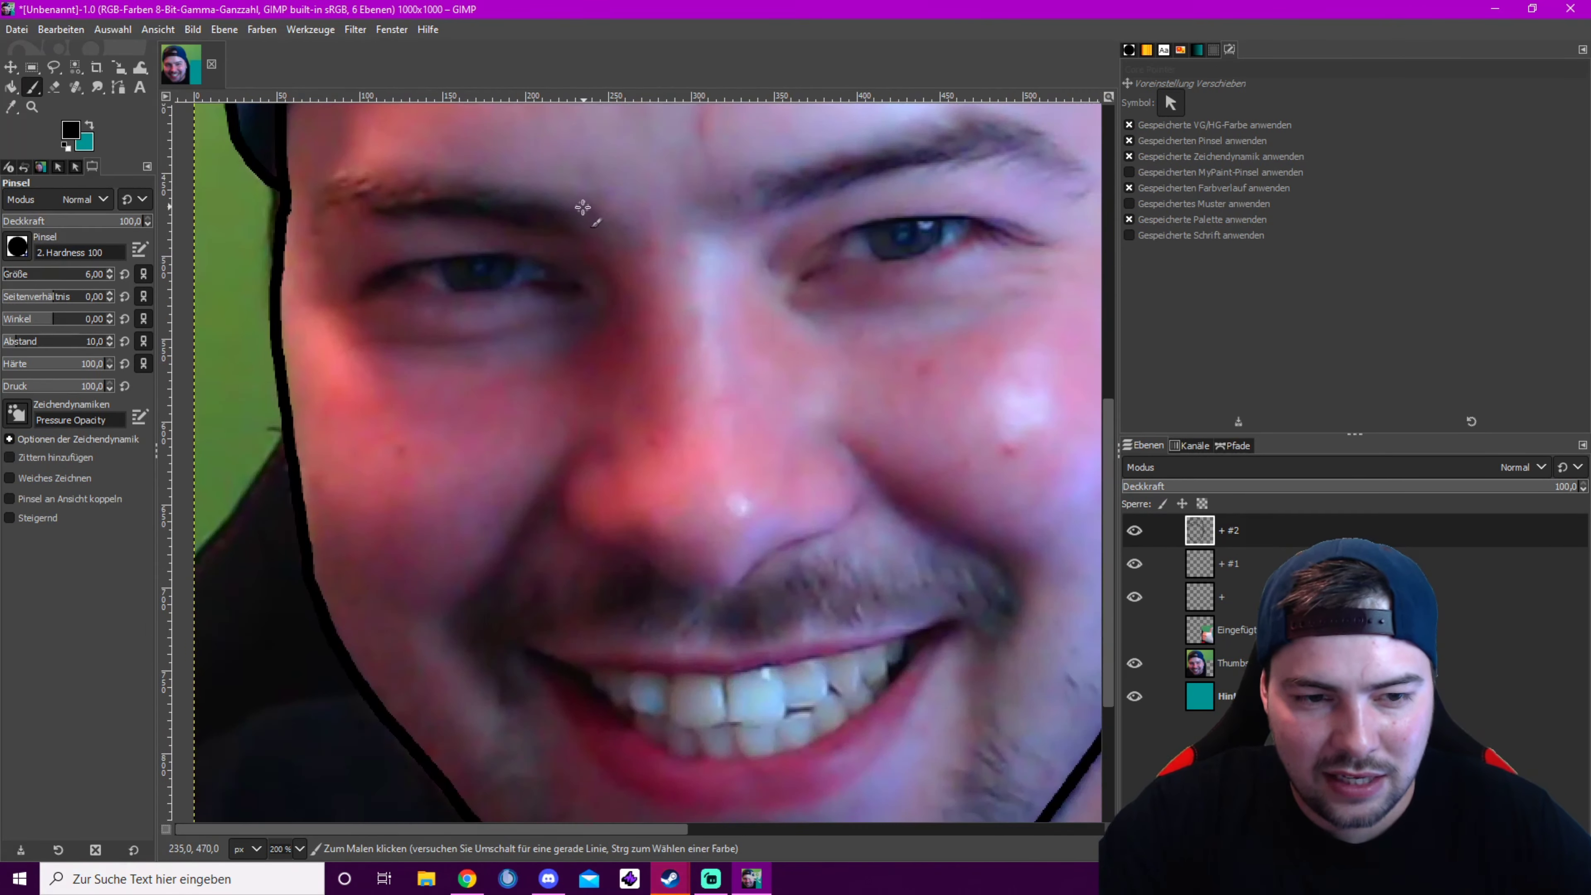
mouse_move(573, 436)
left_mouse_down()
mouse_move(604, 540)
mouse_move(821, 419)
left_mouse_up()
scroll(821, 420, "right", 2)
scroll(844, 446, "down", 2)
scroll(843, 446, "left", 2)
left_click_drag(934, 247, 1037, 419)
mouse_move(589, 270)
left_mouse_down()
mouse_move(534, 430)
mouse_move(718, 389)
left_mouse_up()
Trace the eyes and eyebrows with black brush lines
scroll(535, 431, "up", 4)
scroll(534, 431, "left", 1)
left_click_drag(520, 371, 717, 389)
scroll(840, 366, "right", 5)
mouse_move(595, 412)
left_mouse_down()
mouse_move(731, 348)
mouse_move(812, 358)
left_mouse_up()
left_click_drag(604, 407, 750, 385)
scroll(625, 427, "left", 1)
left_click_drag(678, 328, 965, 298)
scroll(746, 351, "left", 3)
mouse_move(562, 328)
left_mouse_down()
mouse_move(800, 383)
mouse_move(853, 510)
left_mouse_up()
Outline the upper and lower lips and draw the dividing lines between the teeth
scroll(892, 507, "down", 2)
scroll(892, 507, "right", 1)
scroll(892, 508, "down", 1)
scroll(893, 506, "up", 1, "ctrl")
scroll(893, 507, "down", 5)
scroll(892, 506, "right", 3)
mouse_move(448, 348)
left_mouse_down()
mouse_move(746, 469)
mouse_move(671, 327)
mouse_move(436, 334)
left_mouse_up()
mouse_move(542, 405)
left_mouse_down()
mouse_move(824, 341)
mouse_move(837, 317)
left_mouse_up()
mouse_move(469, 351)
left_mouse_down()
mouse_move(629, 353)
mouse_move(834, 318)
left_mouse_up()
mouse_move(540, 355)
left_mouse_down()
mouse_move(581, 377)
mouse_move(579, 399)
mouse_move(634, 359)
left_mouse_up()
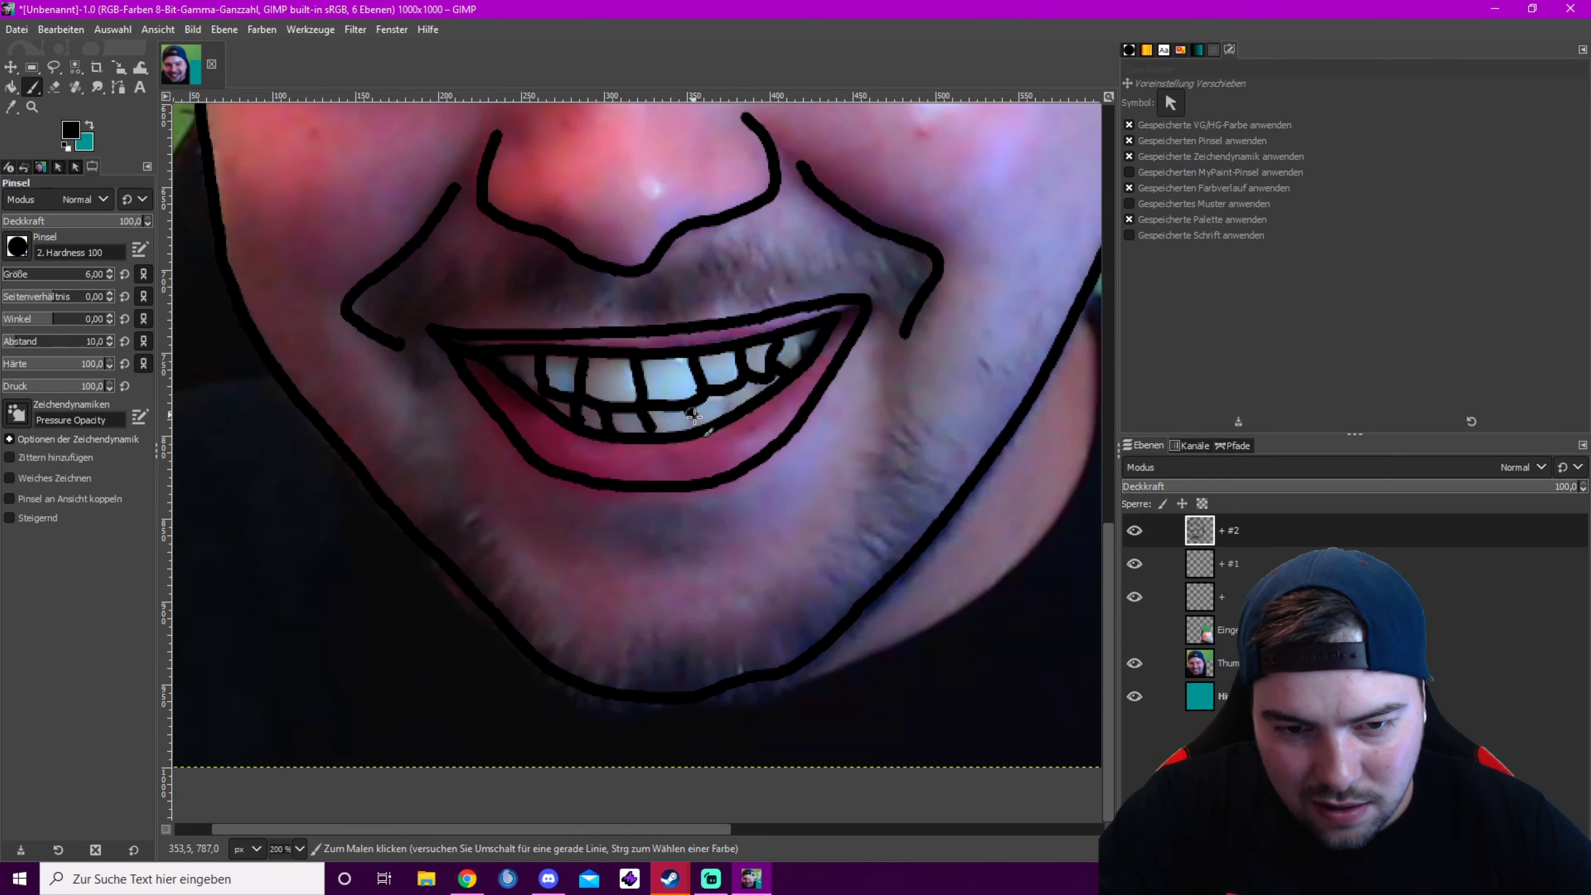
left_click_drag(692, 413, 697, 430)
left_click_drag(727, 396, 736, 413)
Trace the neck and the shirt's shoulder lines on both sides of the face in black
scroll(547, 423, "up", 1, "ctrl")
scroll(547, 423, "left", 6)
left_click_drag(652, 388, 380, 439)
scroll(524, 381, "right", 11)
scroll(524, 380, "down", 4)
mouse_move(434, 606)
left_mouse_down()
mouse_move(843, 413)
mouse_move(945, 206)
left_mouse_up()
mouse_move(945, 206)
left_mouse_down()
mouse_move(864, 569)
mouse_move(838, 415)
left_mouse_up()
mouse_move(838, 415)
left_mouse_down()
mouse_move(531, 351)
mouse_move(849, 367)
mouse_move(718, 478)
left_mouse_up()
scroll(849, 367, "down", 4, "ctrl")
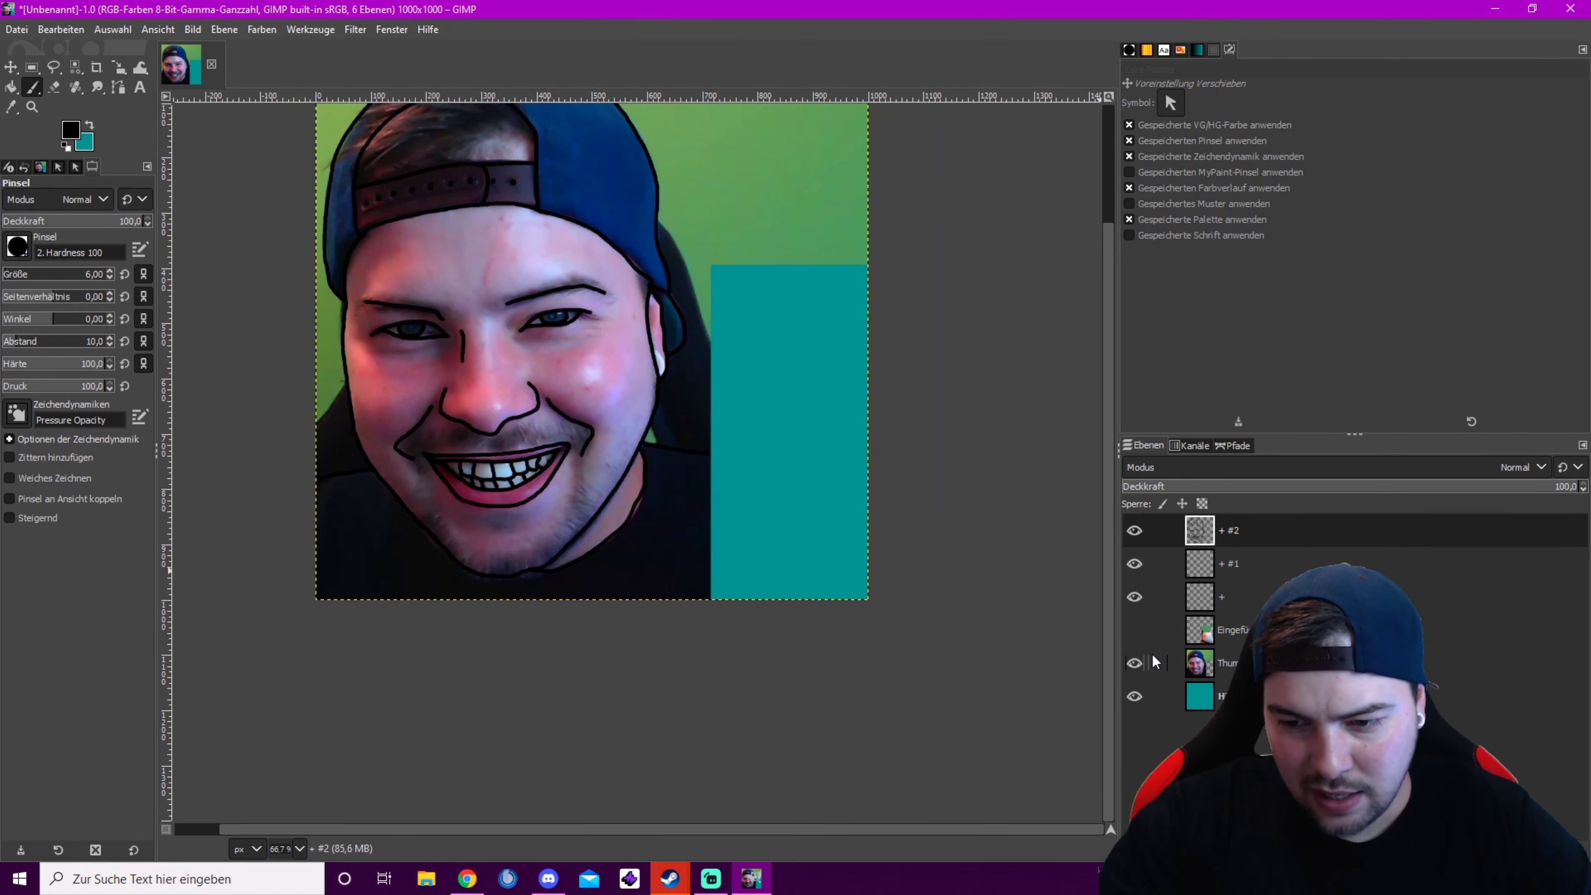
Show the hand photo layer and trace the wrist, the thumb and the hand's upper edge in black
left_click(1135, 630)
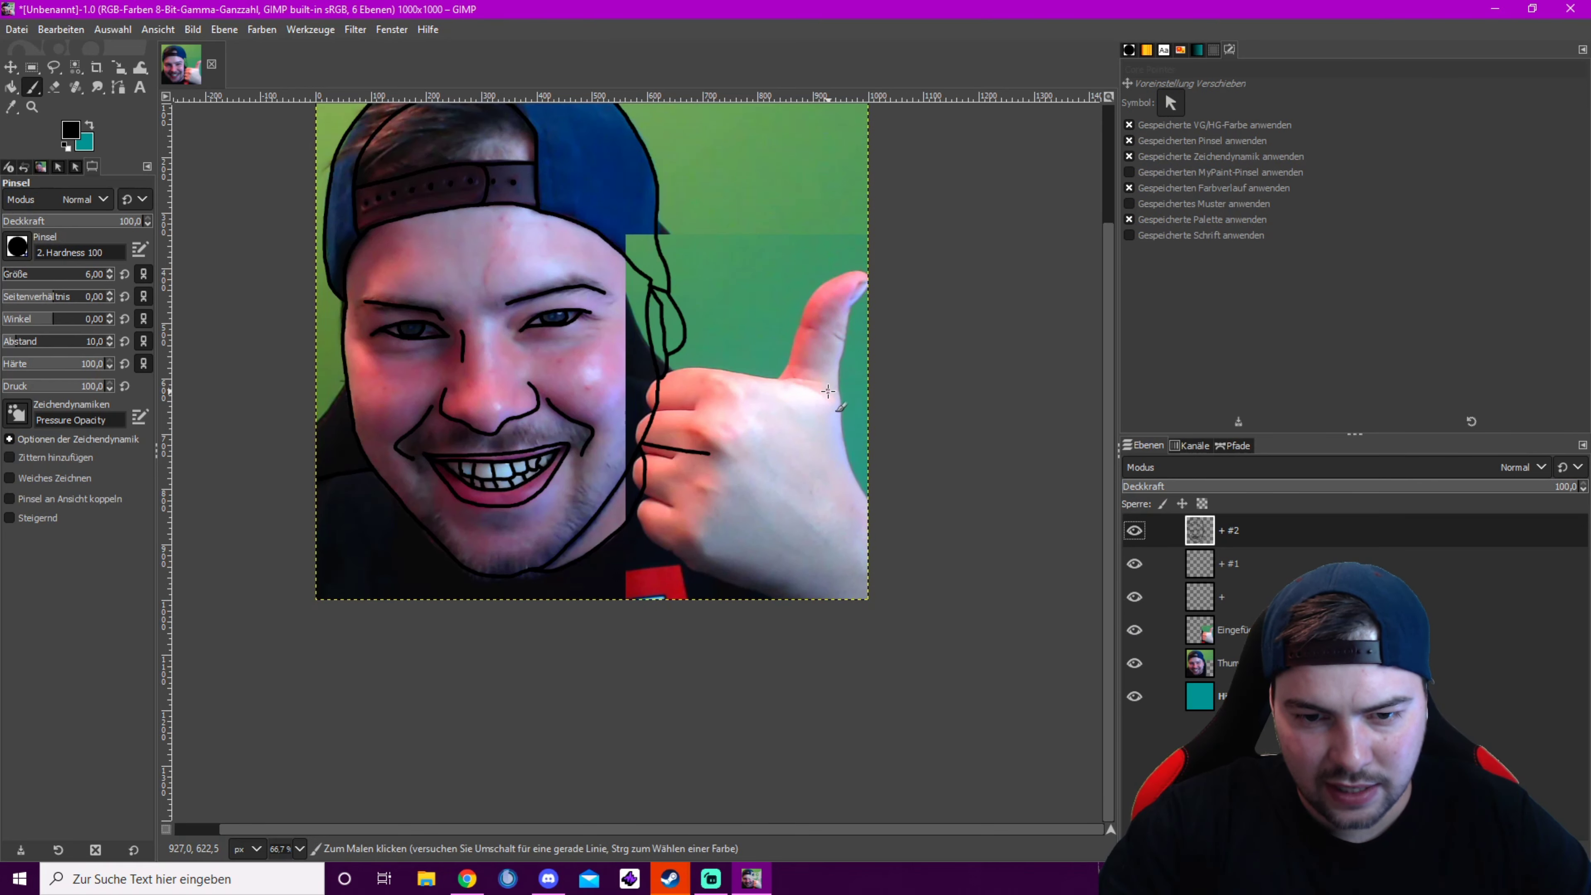
scroll(864, 476, "up", 4, "ctrl")
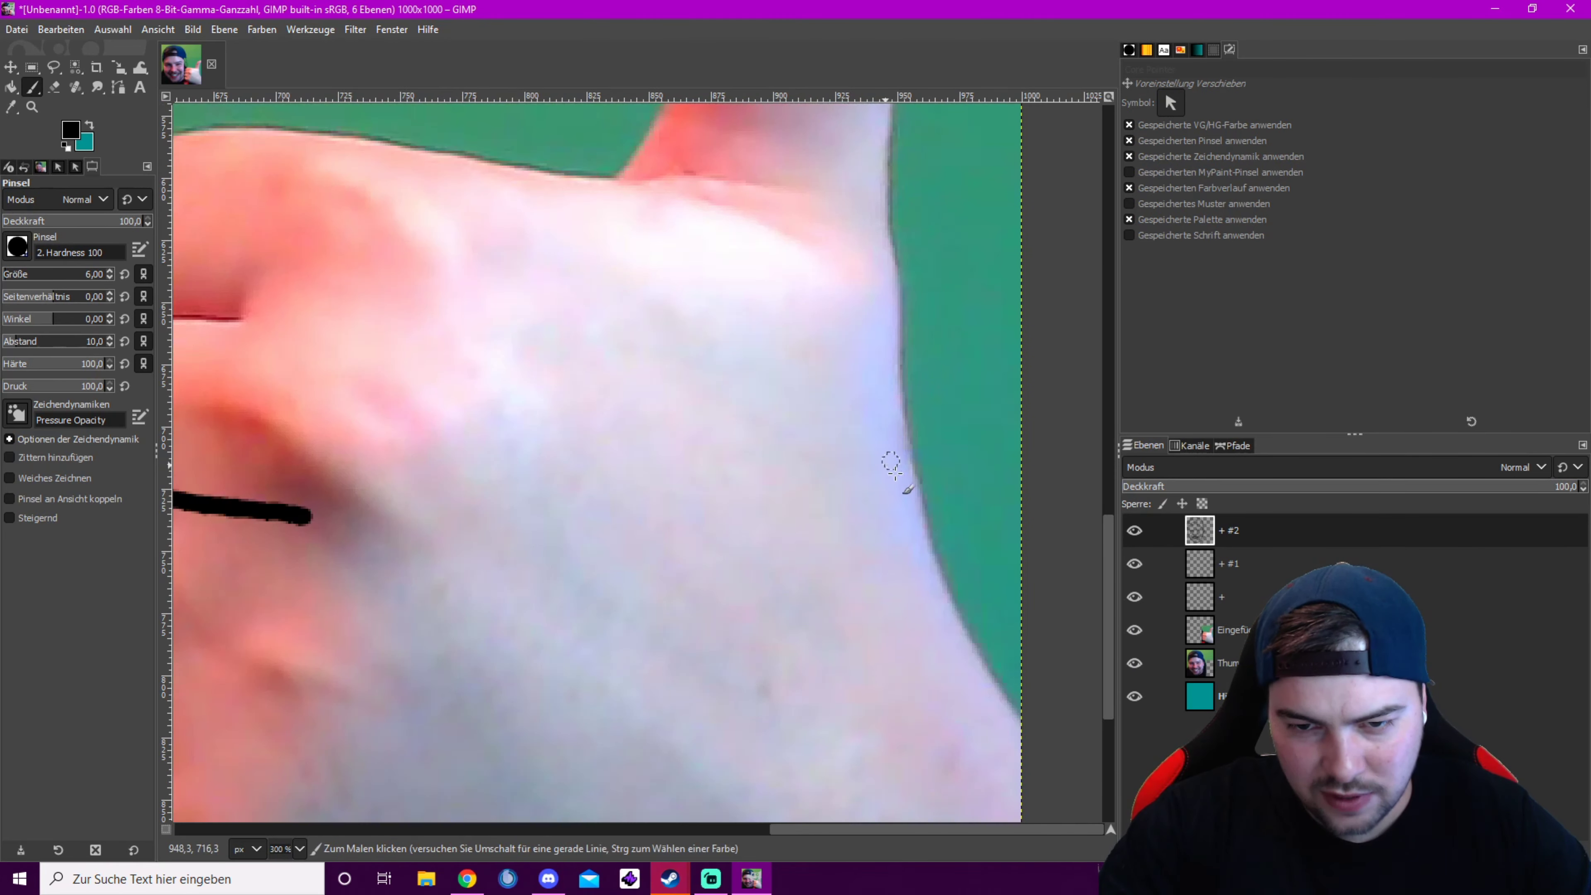
mouse_move(1021, 712)
left_mouse_down()
mouse_move(884, 357)
mouse_move(873, 160)
left_mouse_up()
scroll(873, 160, "up", 6)
mouse_move(876, 691)
left_mouse_down()
mouse_move(954, 376)
mouse_move(804, 305)
mouse_move(593, 711)
left_mouse_up()
scroll(593, 710, "down", 4)
scroll(593, 711, "left", 4)
left_click_drag(1005, 320, 593, 268)
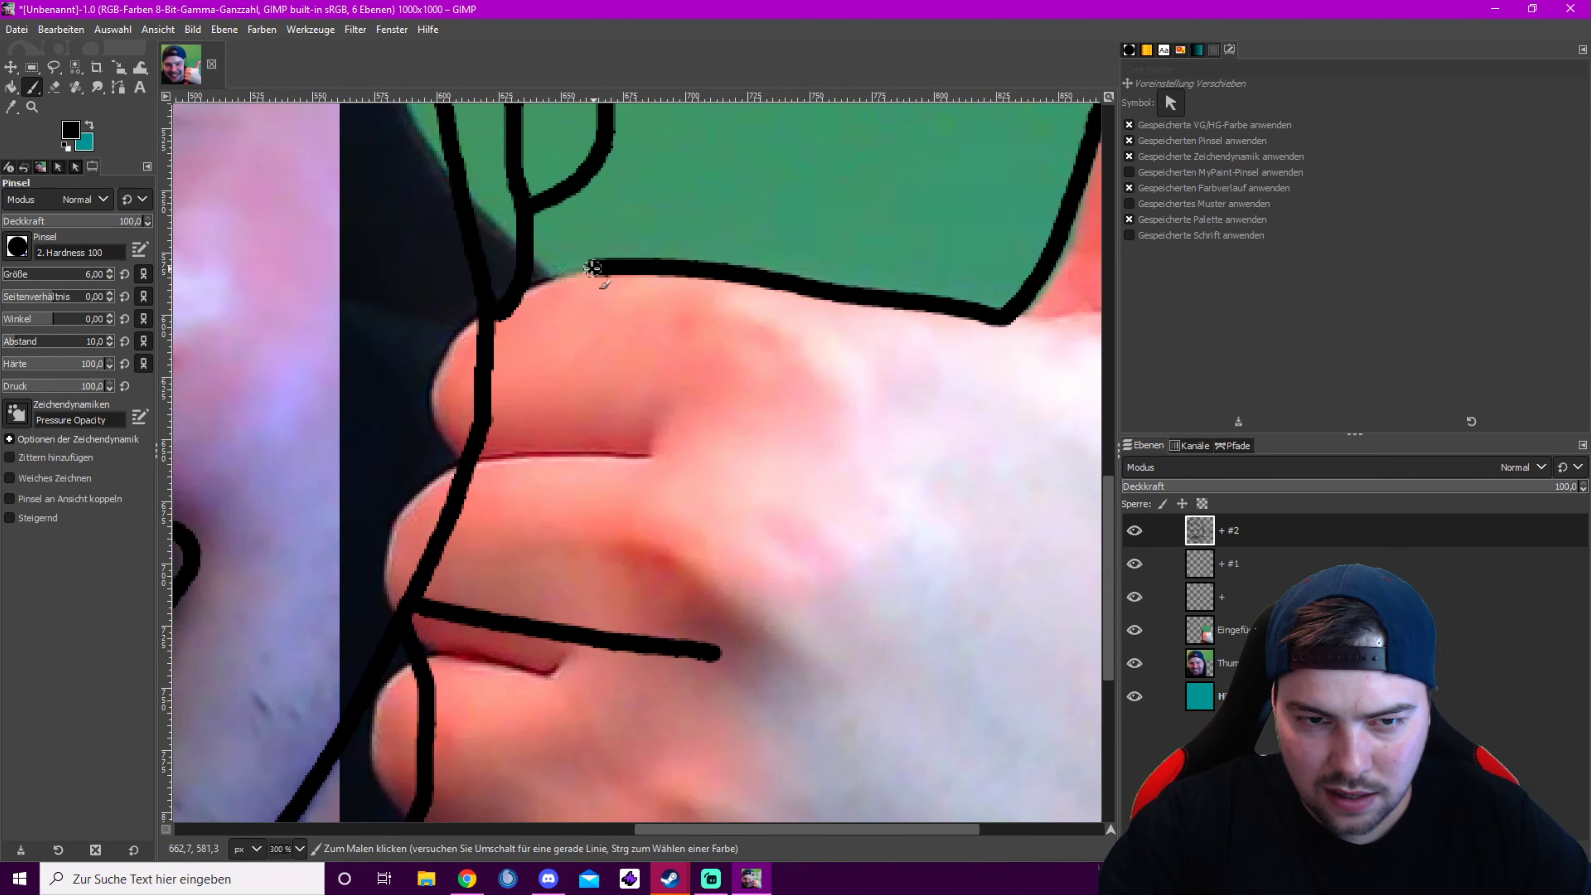
Erase the face outline segments and the stray black line that cross the curled fingers
scroll(486, 281, "left", 3)
key("shift+e")
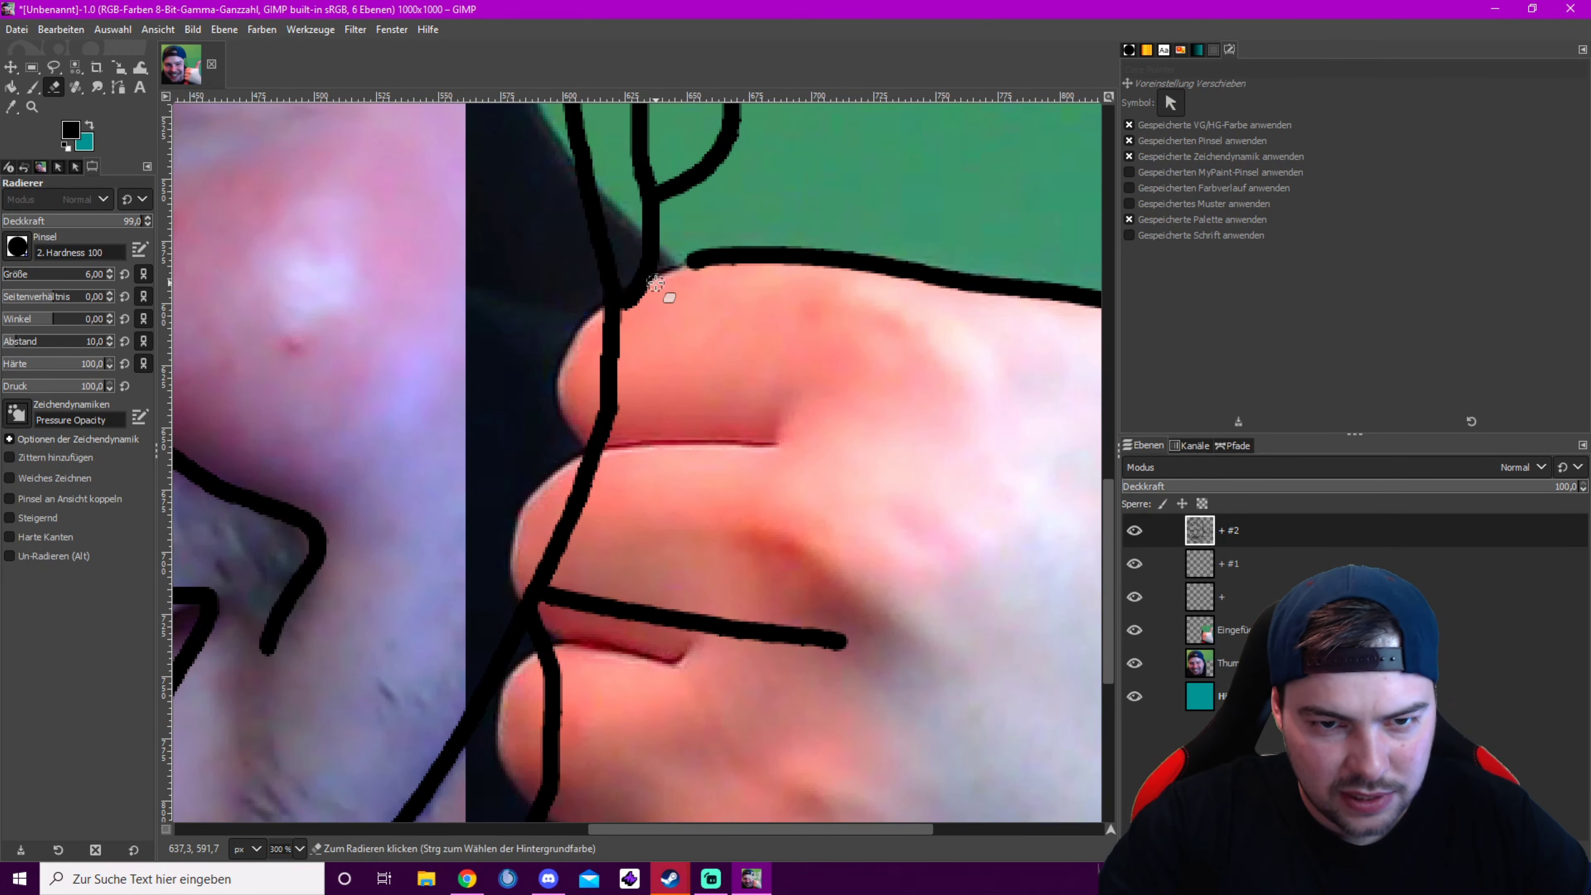
left_click_drag(587, 471, 552, 528)
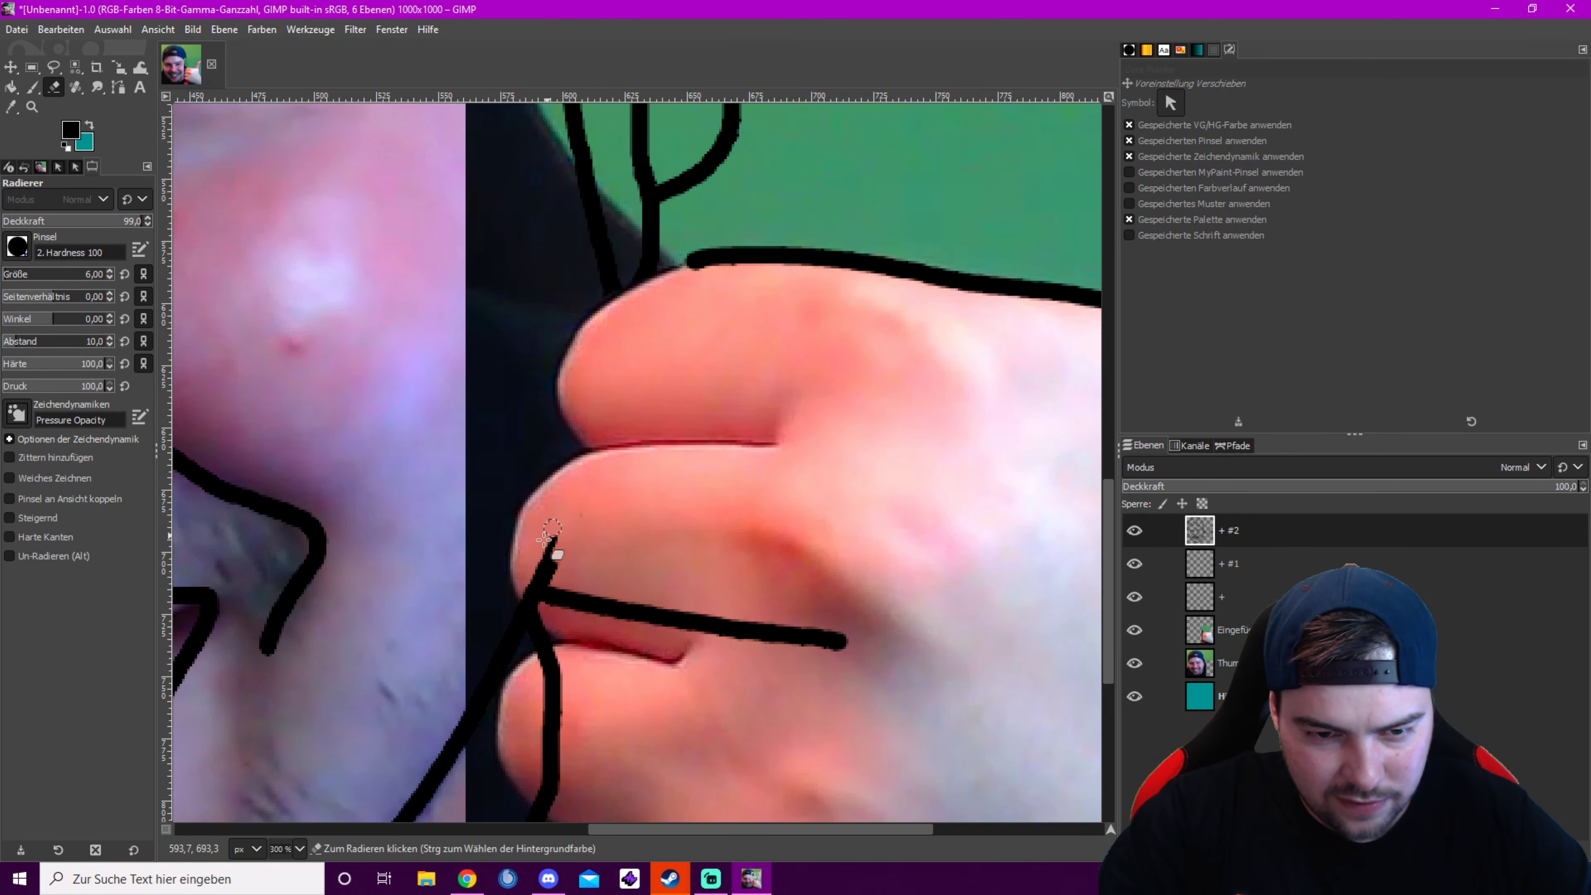
scroll(569, 633, "down", 5)
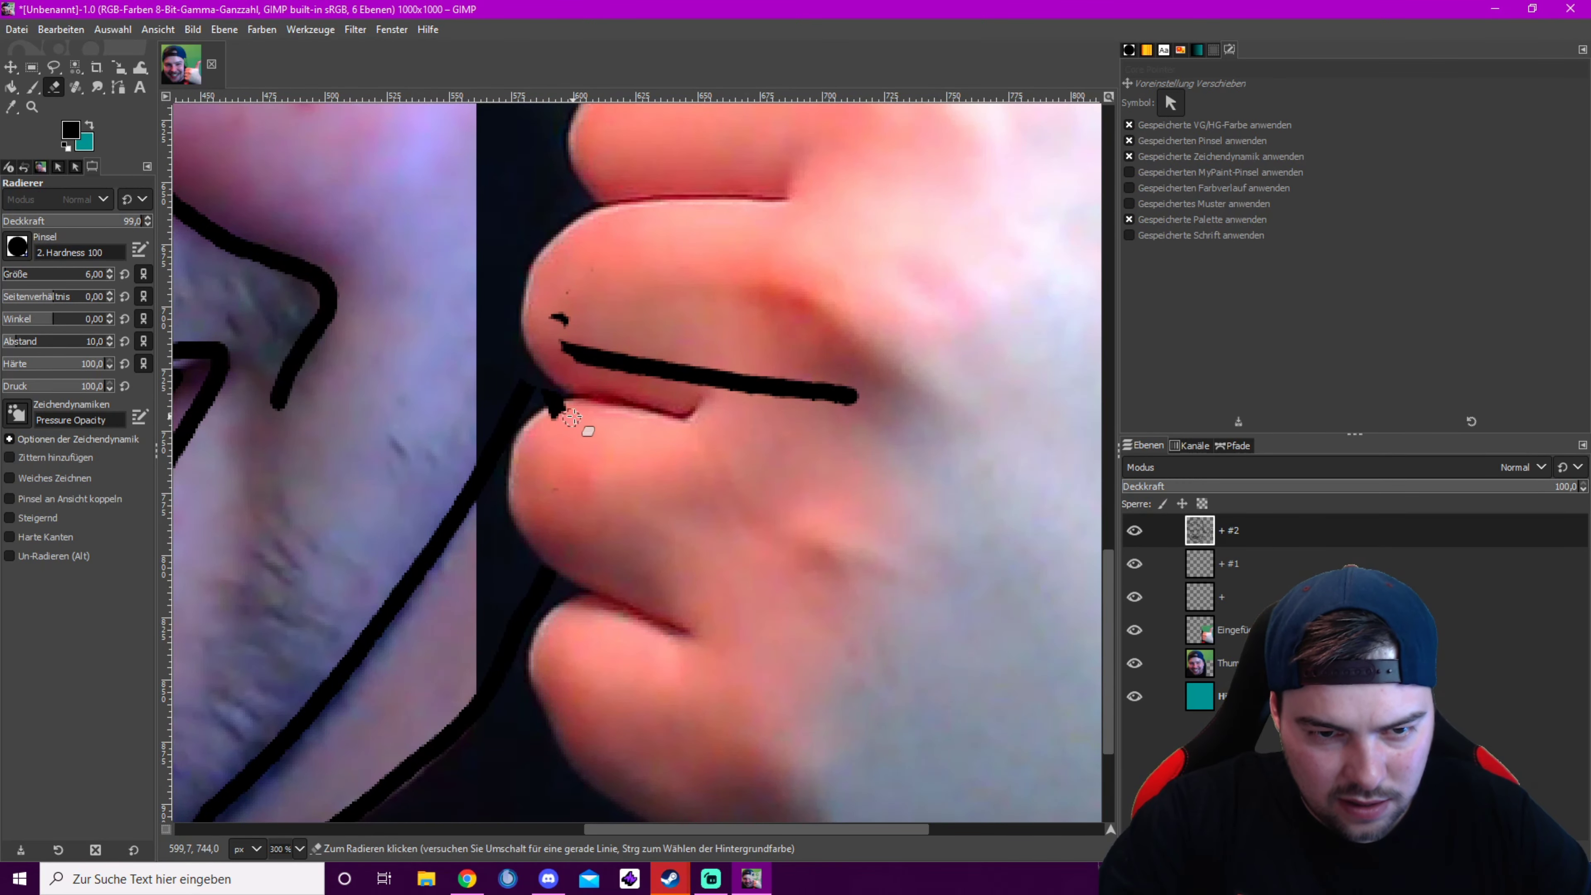
left_click_drag(555, 364, 822, 406)
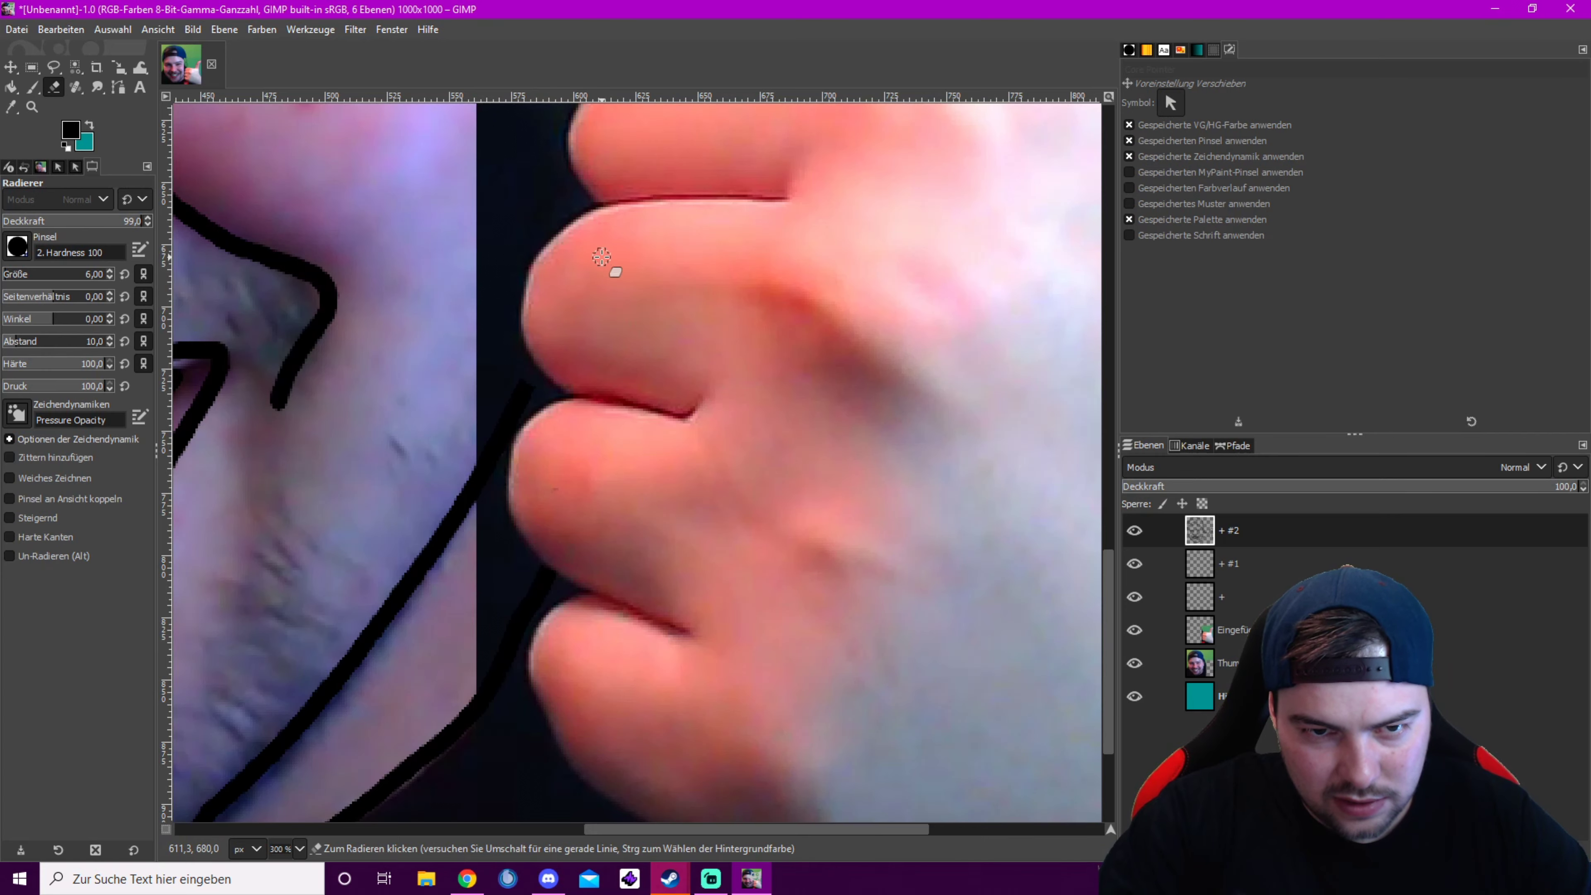
Trace the outlines of the curled fingers and the lower edge of the hand in black
key("p")
scroll(725, 213, "up", 3)
mouse_move(741, 213)
left_mouse_down()
mouse_move(619, 369)
mouse_move(819, 398)
left_mouse_up()
scroll(725, 247, "down", 3)
mouse_move(725, 248)
left_mouse_down()
mouse_move(595, 283)
mouse_move(767, 470)
left_mouse_up()
scroll(751, 439, "down", 3)
mouse_move(657, 269)
left_mouse_down()
mouse_move(603, 278)
mouse_move(735, 506)
left_mouse_up()
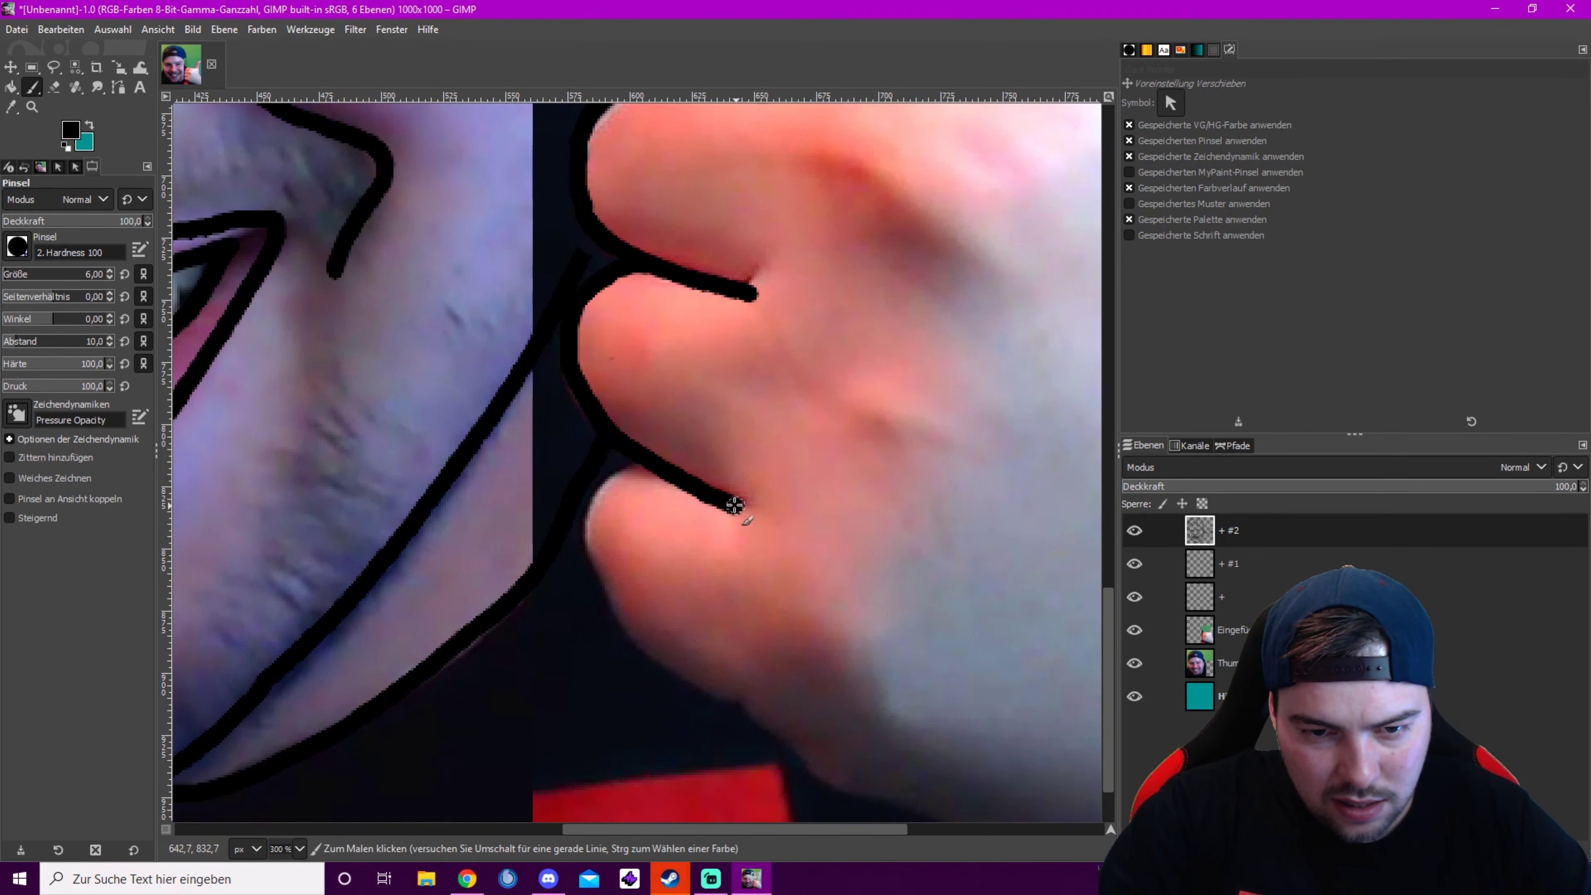
mouse_move(618, 475)
left_mouse_down()
mouse_move(609, 314)
mouse_move(721, 558)
mouse_move(975, 685)
left_mouse_up()
left_click_drag(975, 685, 354, 425)
Add the finger creases, the thumb crease and the thumbnail outline in black
left_click_drag(354, 425, 590, 546)
left_click_drag(342, 132, 589, 815)
left_click_drag(525, 362, 623, 350)
left_click_drag(544, 412, 675, 544)
left_click_drag(675, 544, 650, 305)
left_click_drag(543, 404, 656, 453)
left_click_drag(533, 636, 571, 696)
mouse_move(791, 103)
left_mouse_down()
mouse_move(700, 419)
mouse_move(429, 654)
left_mouse_up()
left_click_drag(656, 256, 701, 263)
left_click_drag(750, 135, 630, 408)
left_click_drag(817, 290, 773, 365)
scroll(774, 362, "down", 5)
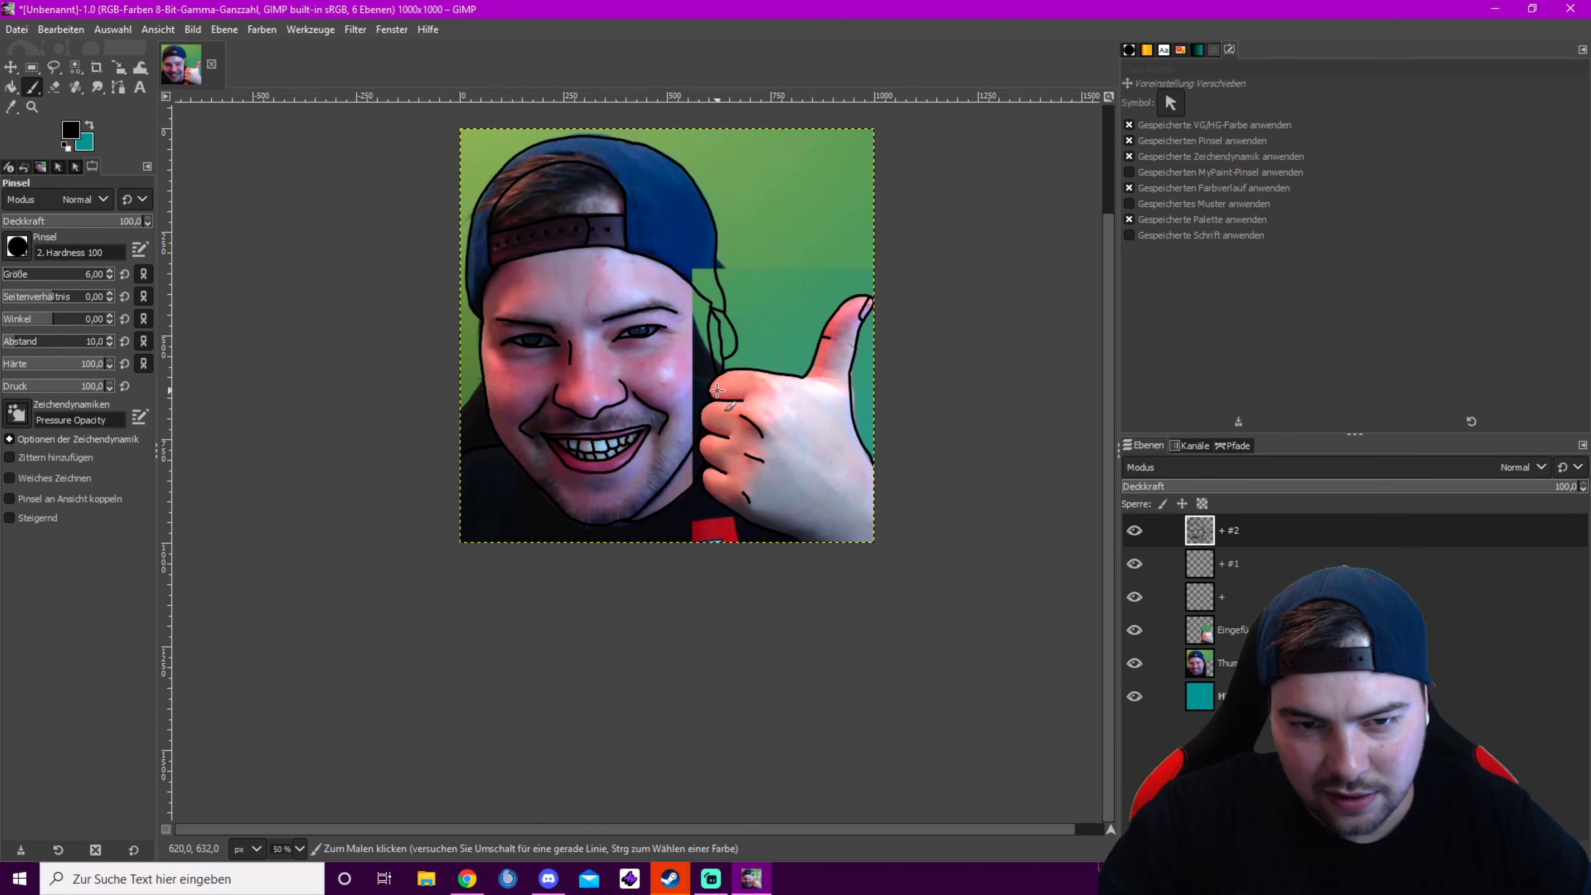
Hide the hand photo, the face photo and the teal background so only the line art is displayed
left_click(1135, 630)
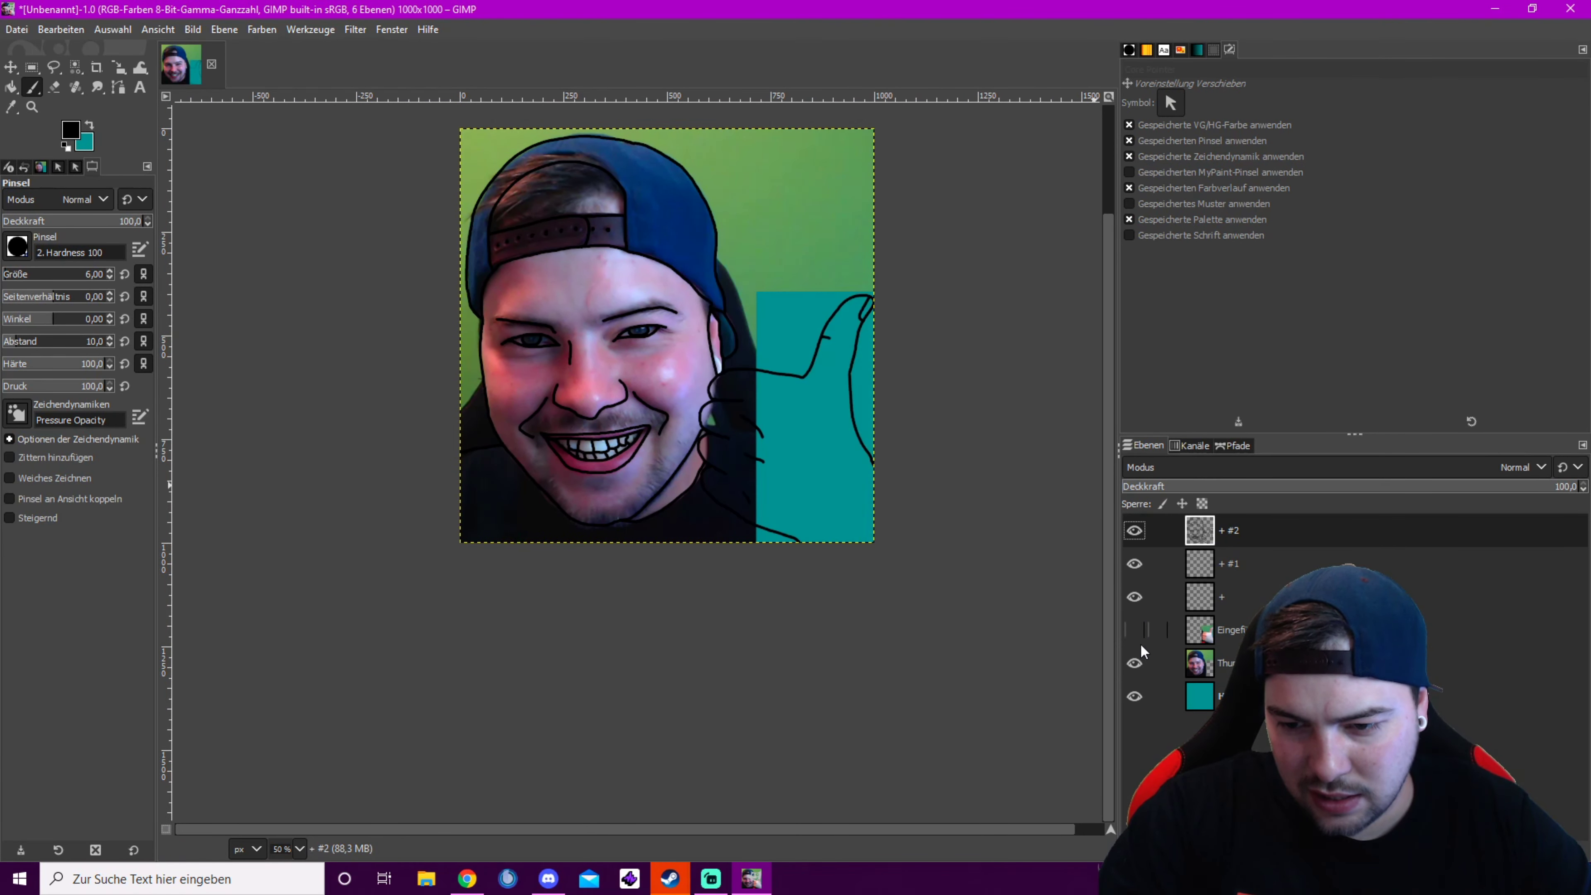
left_click(1135, 663)
left_click(1135, 696)
left_click_drag(733, 567, 730, 643)
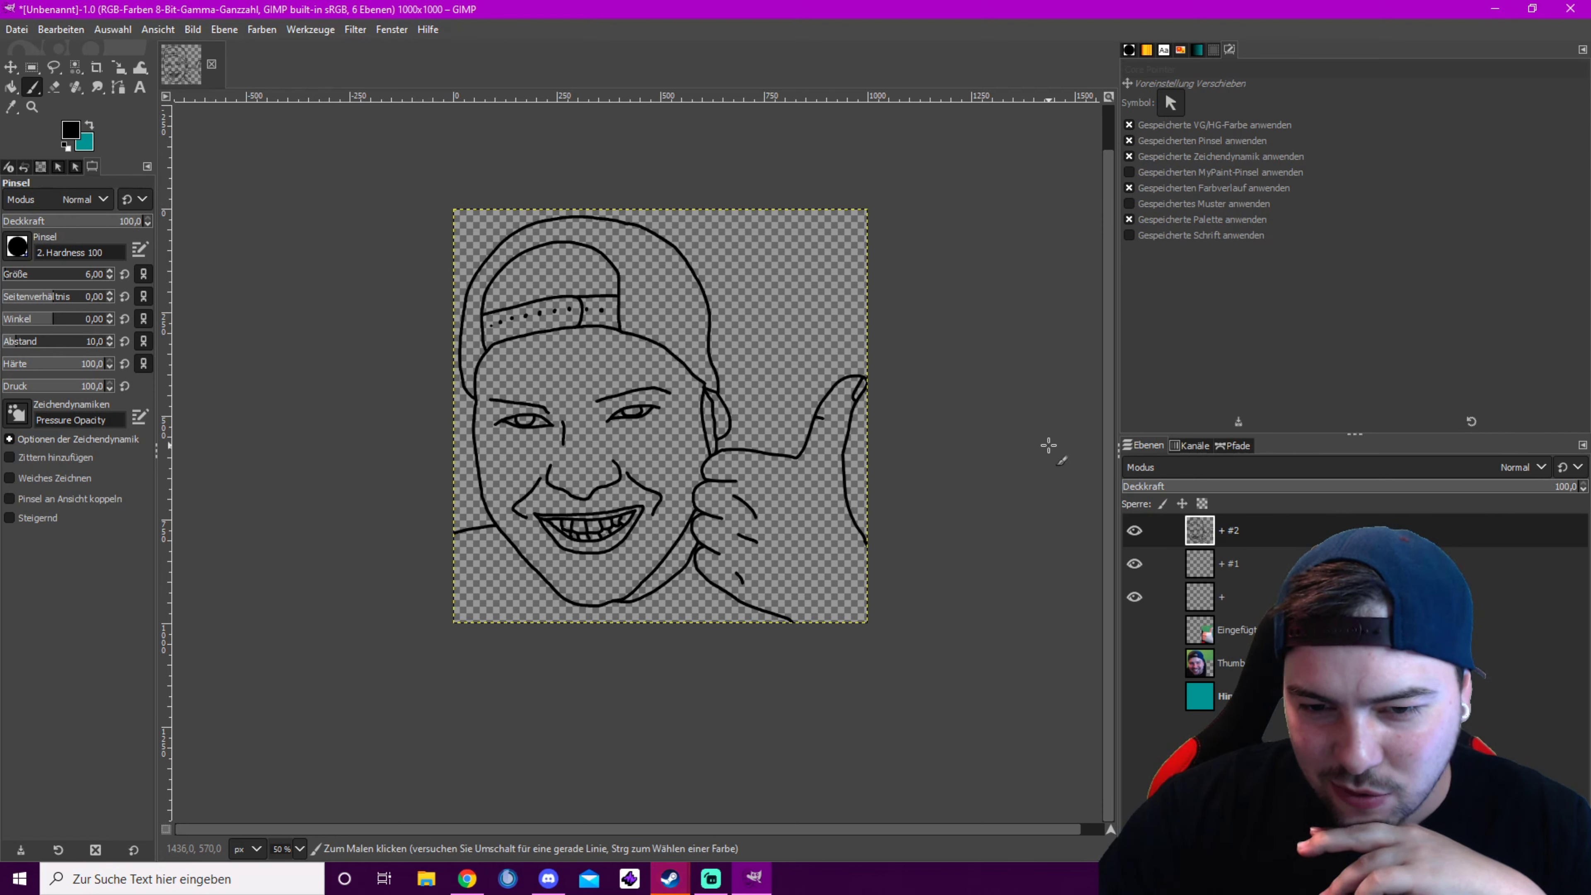
Select the line art on layer + #2 from its alpha channel and grow the selection by 12 px
right_click(1206, 531)
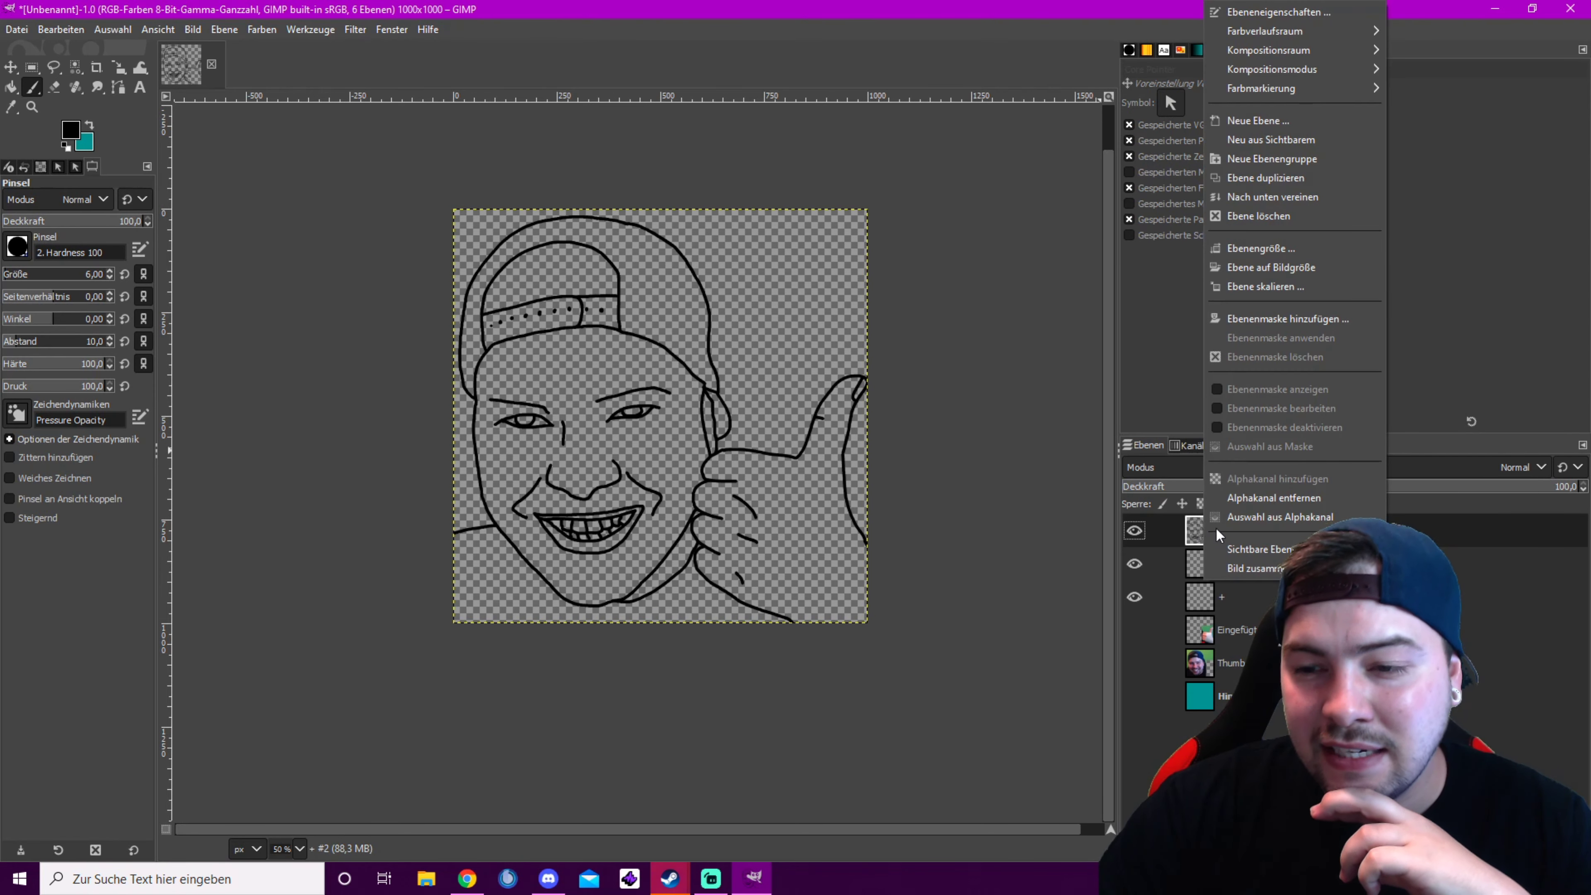
left_click(1294, 518)
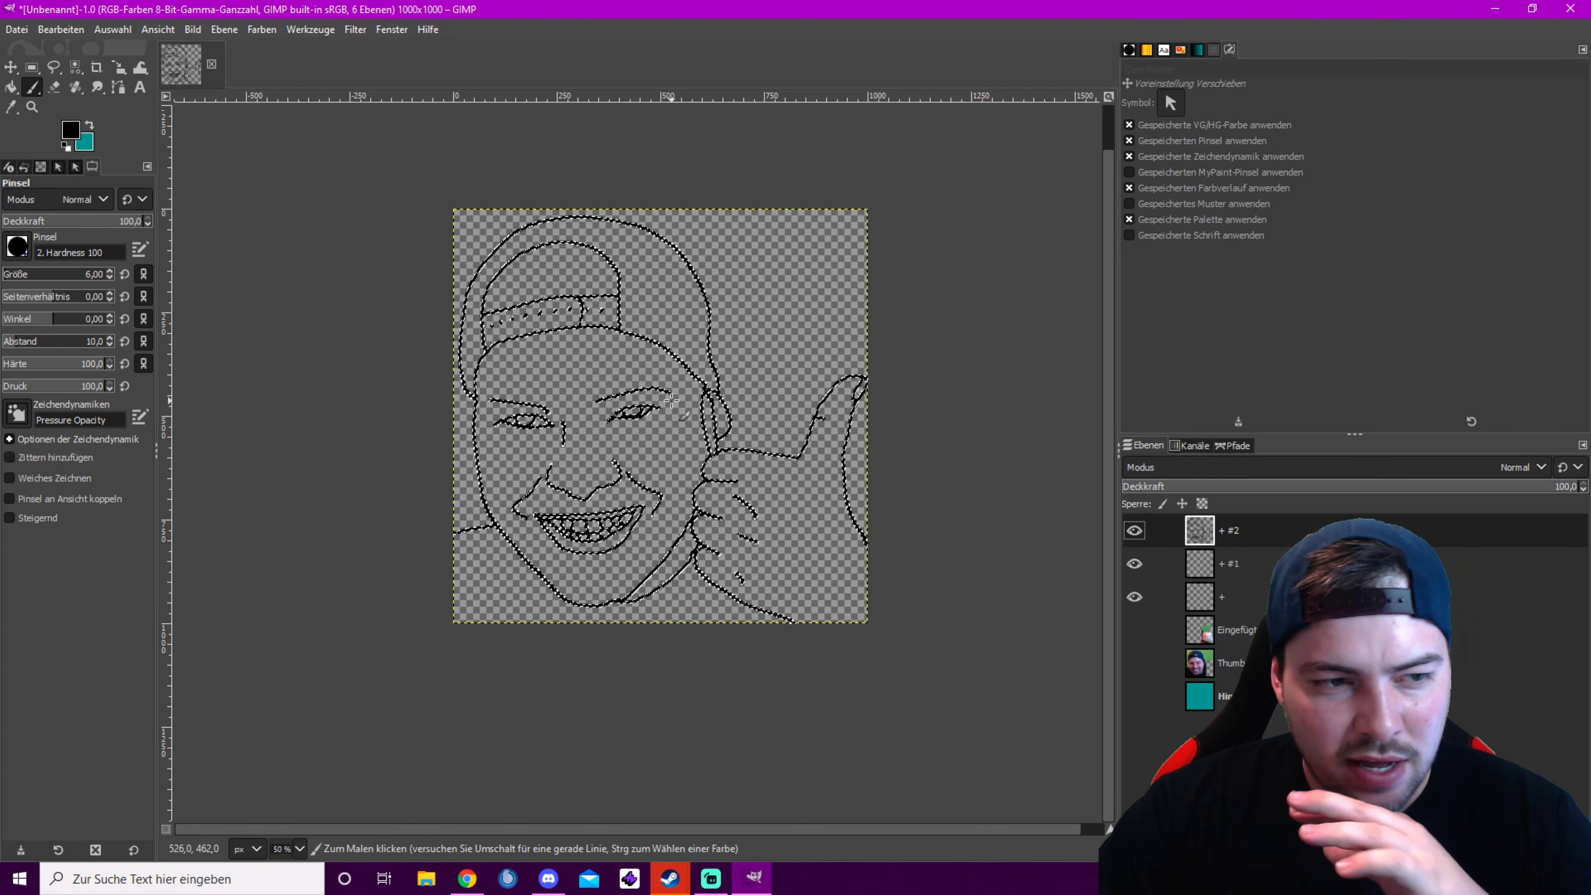
left_click(119, 33)
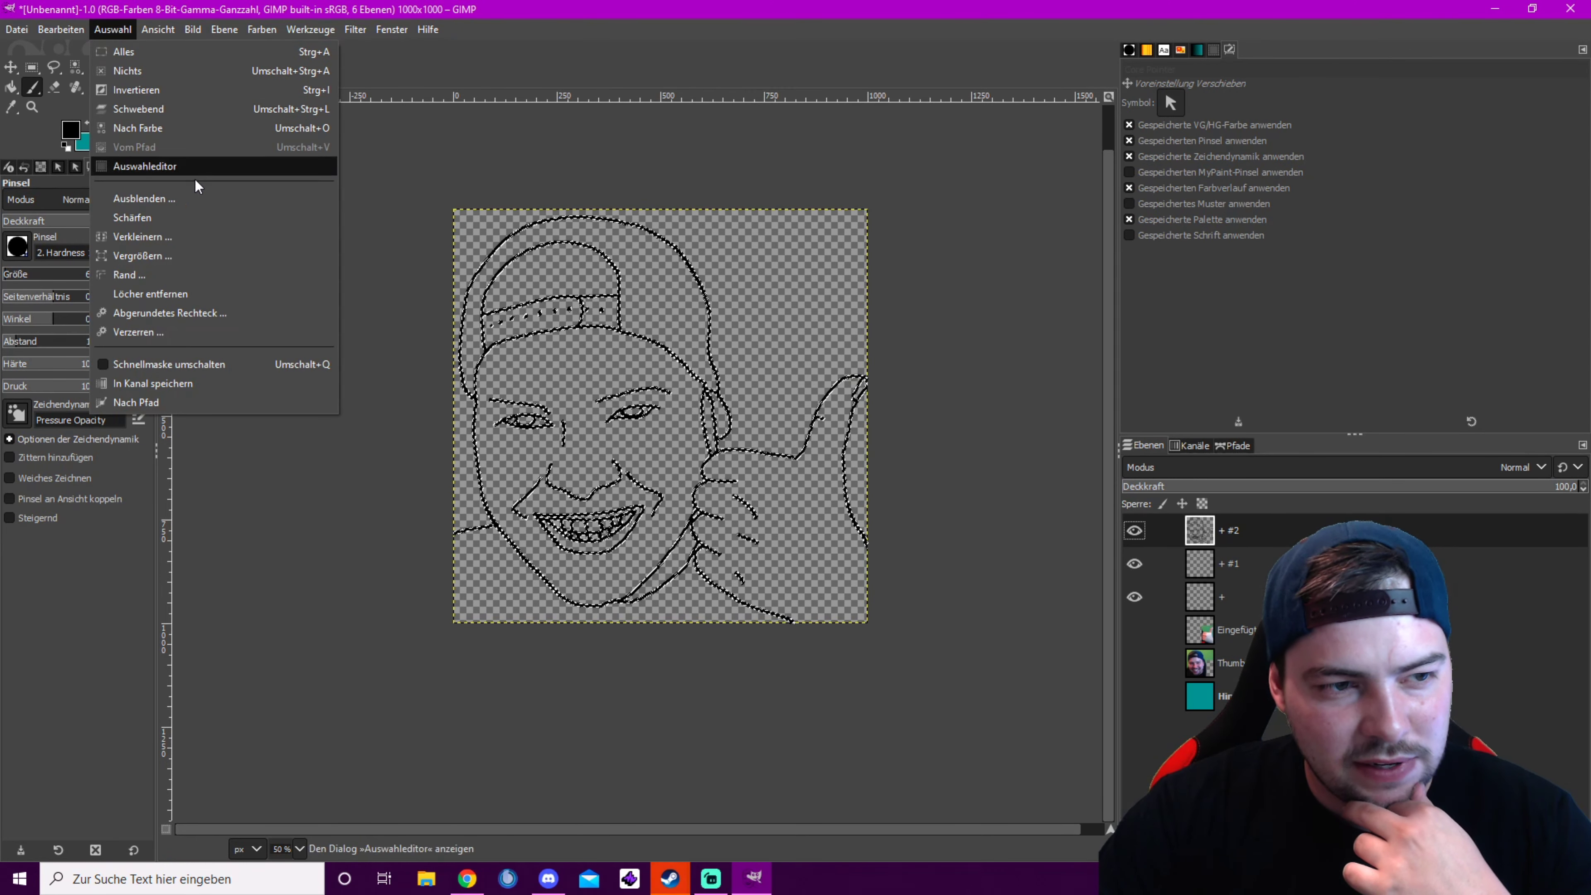
left_click(201, 255)
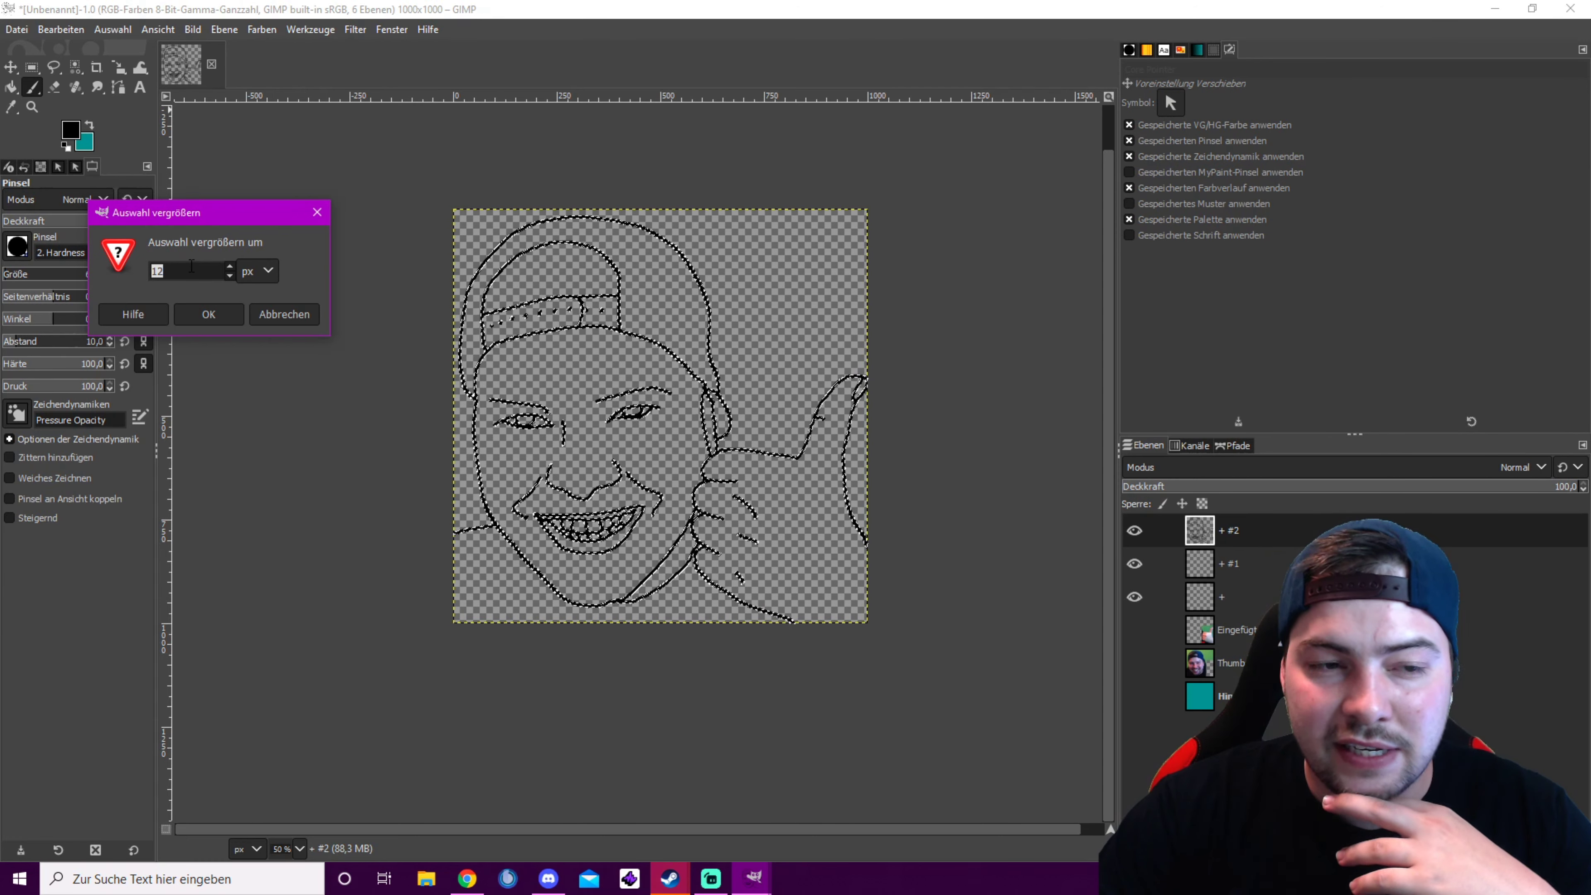
left_click(201, 313)
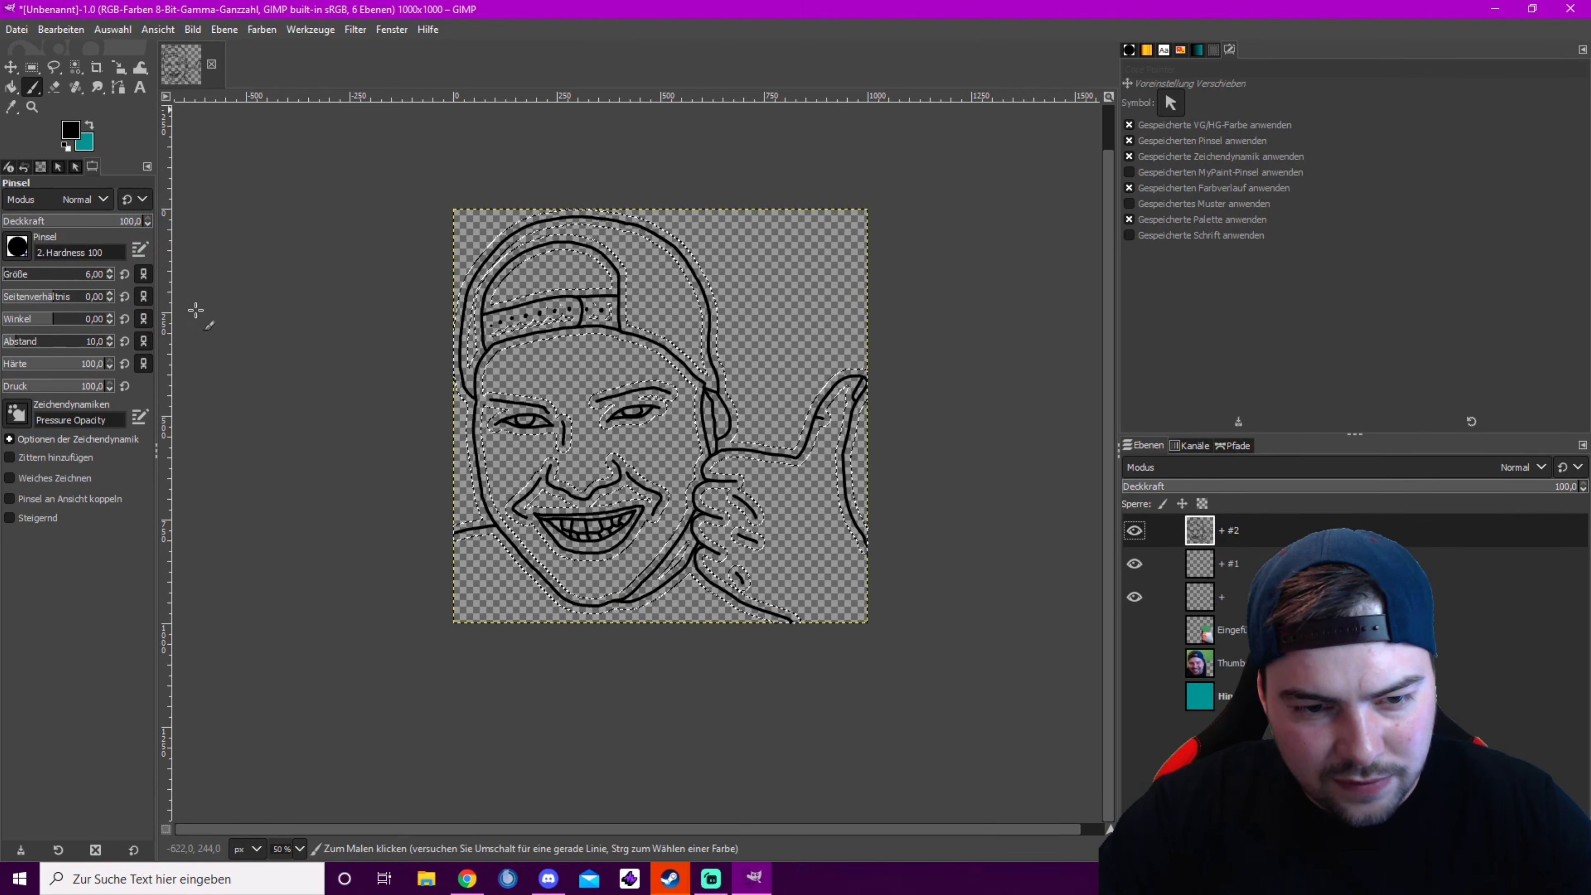
Fill the grown selection with black on layer + #1, lower that layer's opacity to 48.3, and clear the selection
key("shift+b")
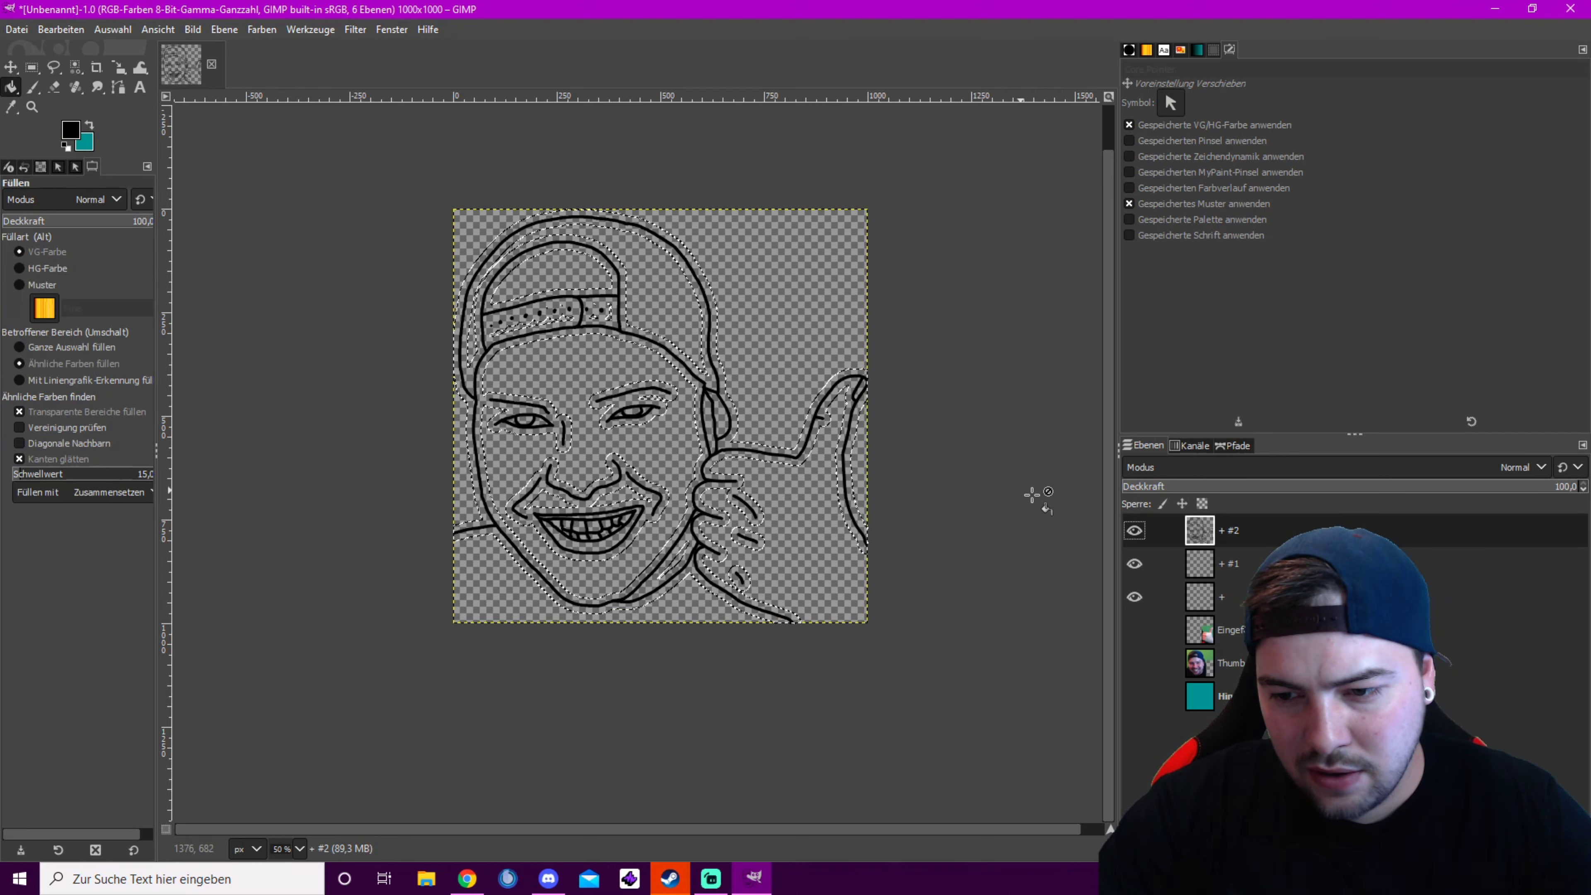
left_click(1197, 568)
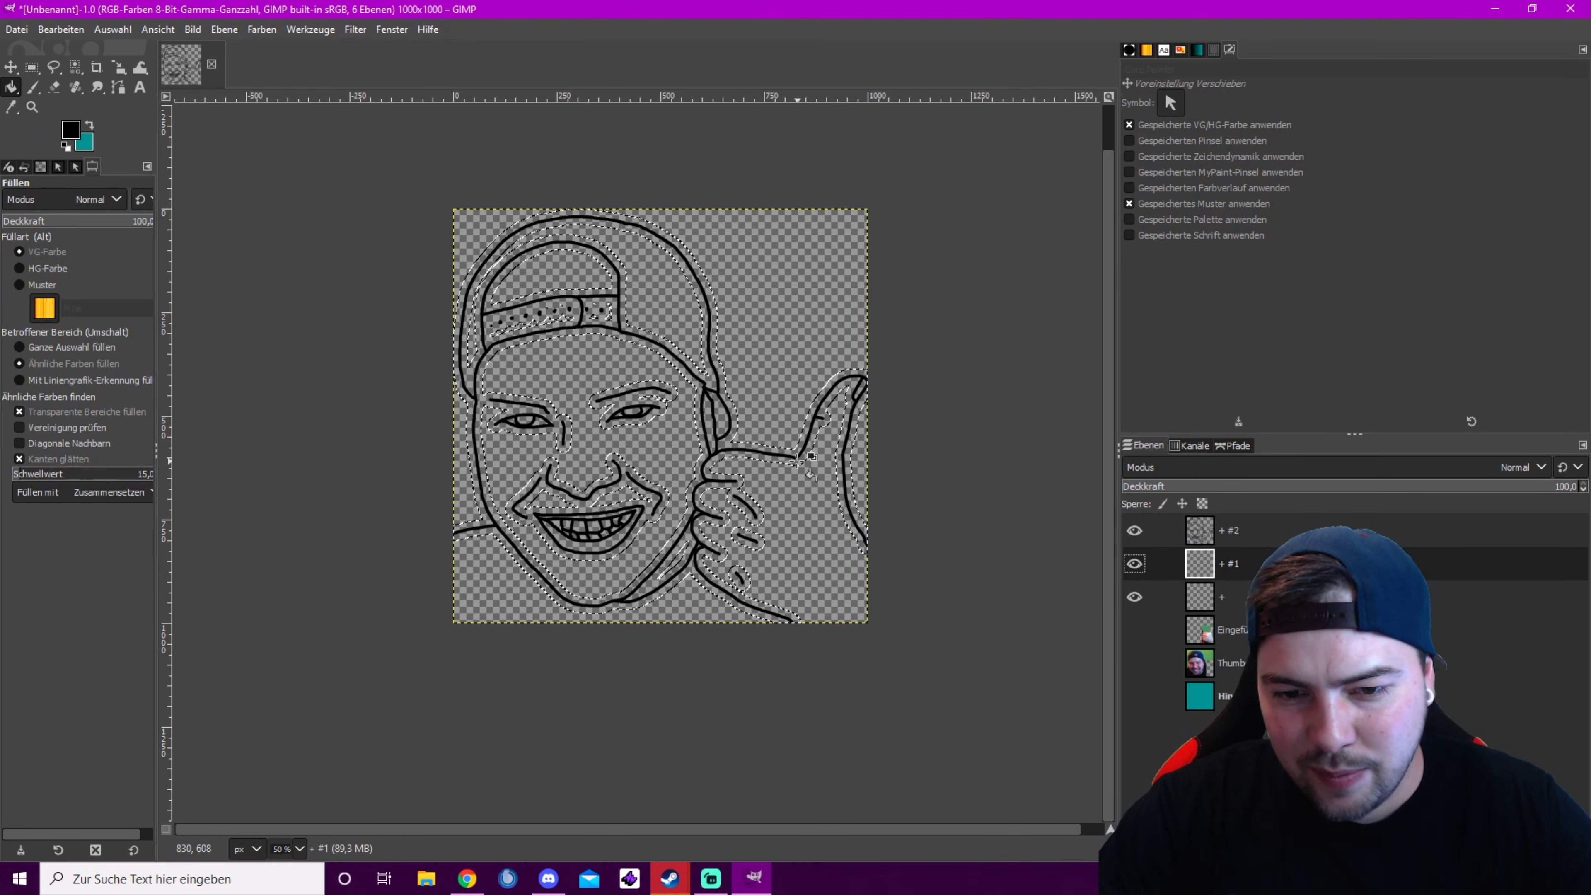
left_click(772, 453)
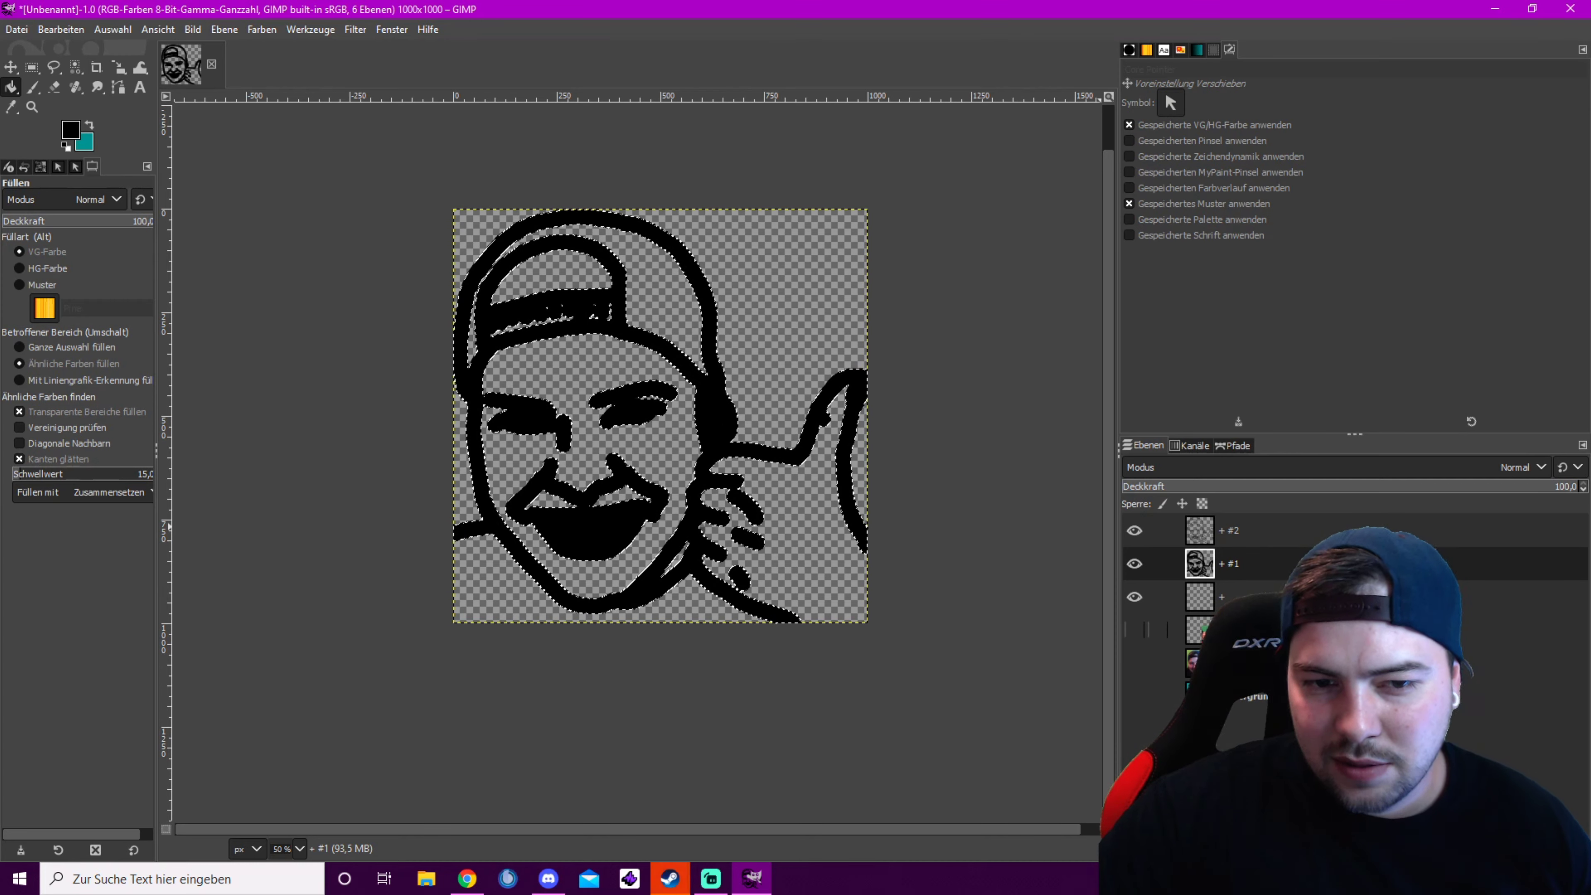
left_click_drag(1420, 496, 1343, 495)
key("ctrl+shift+a")
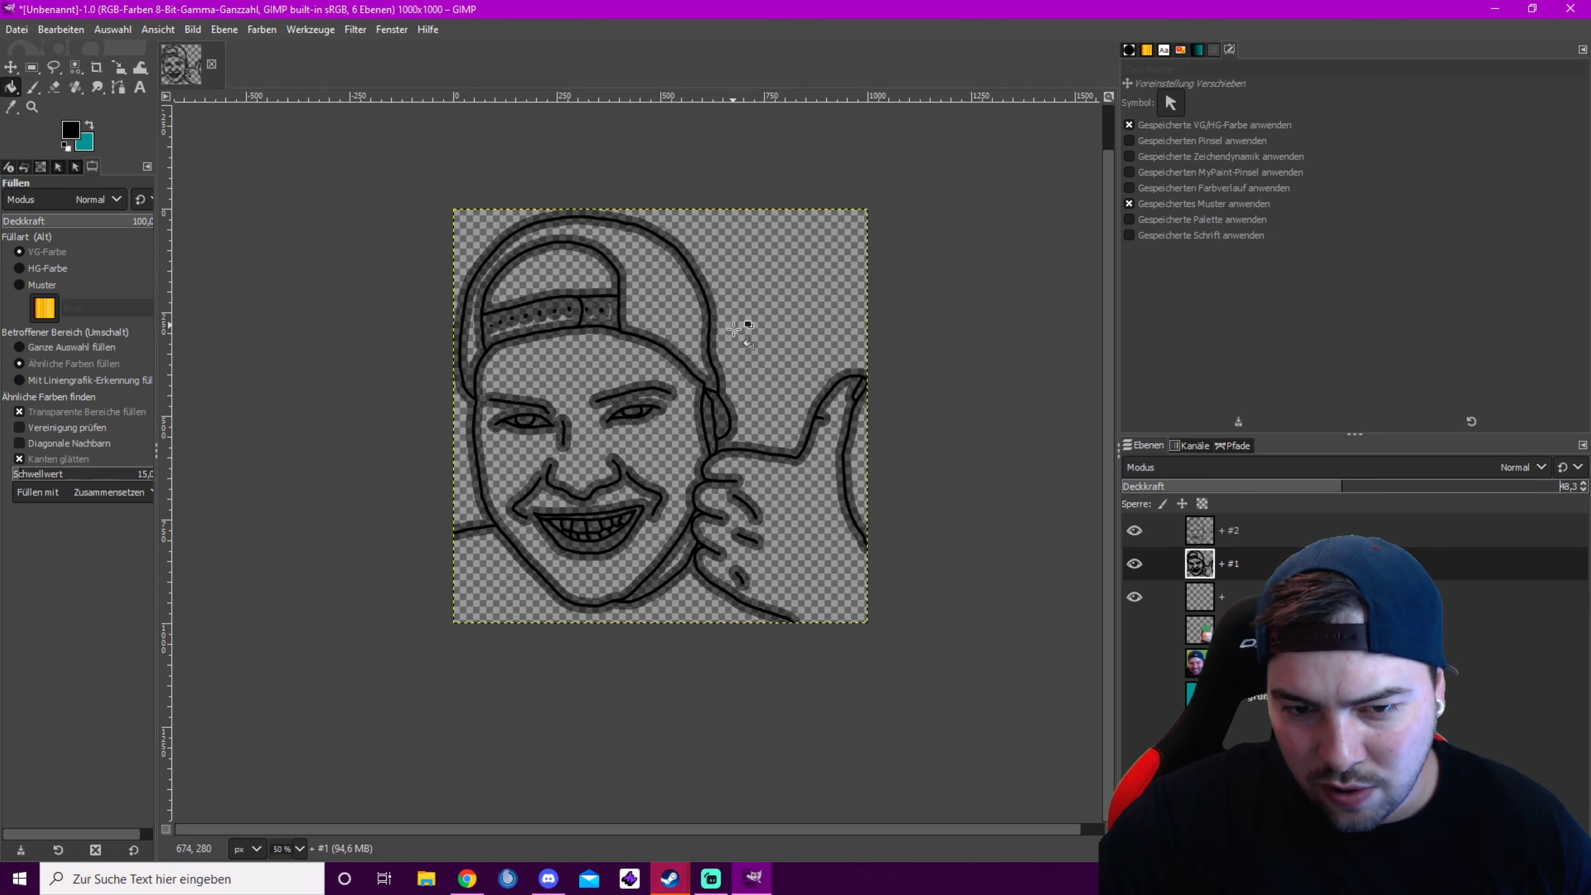
Delete the shading outside the figure on layer + #1, using the + #2 alpha selection with holes removed and inverted
right_click(1200, 536)
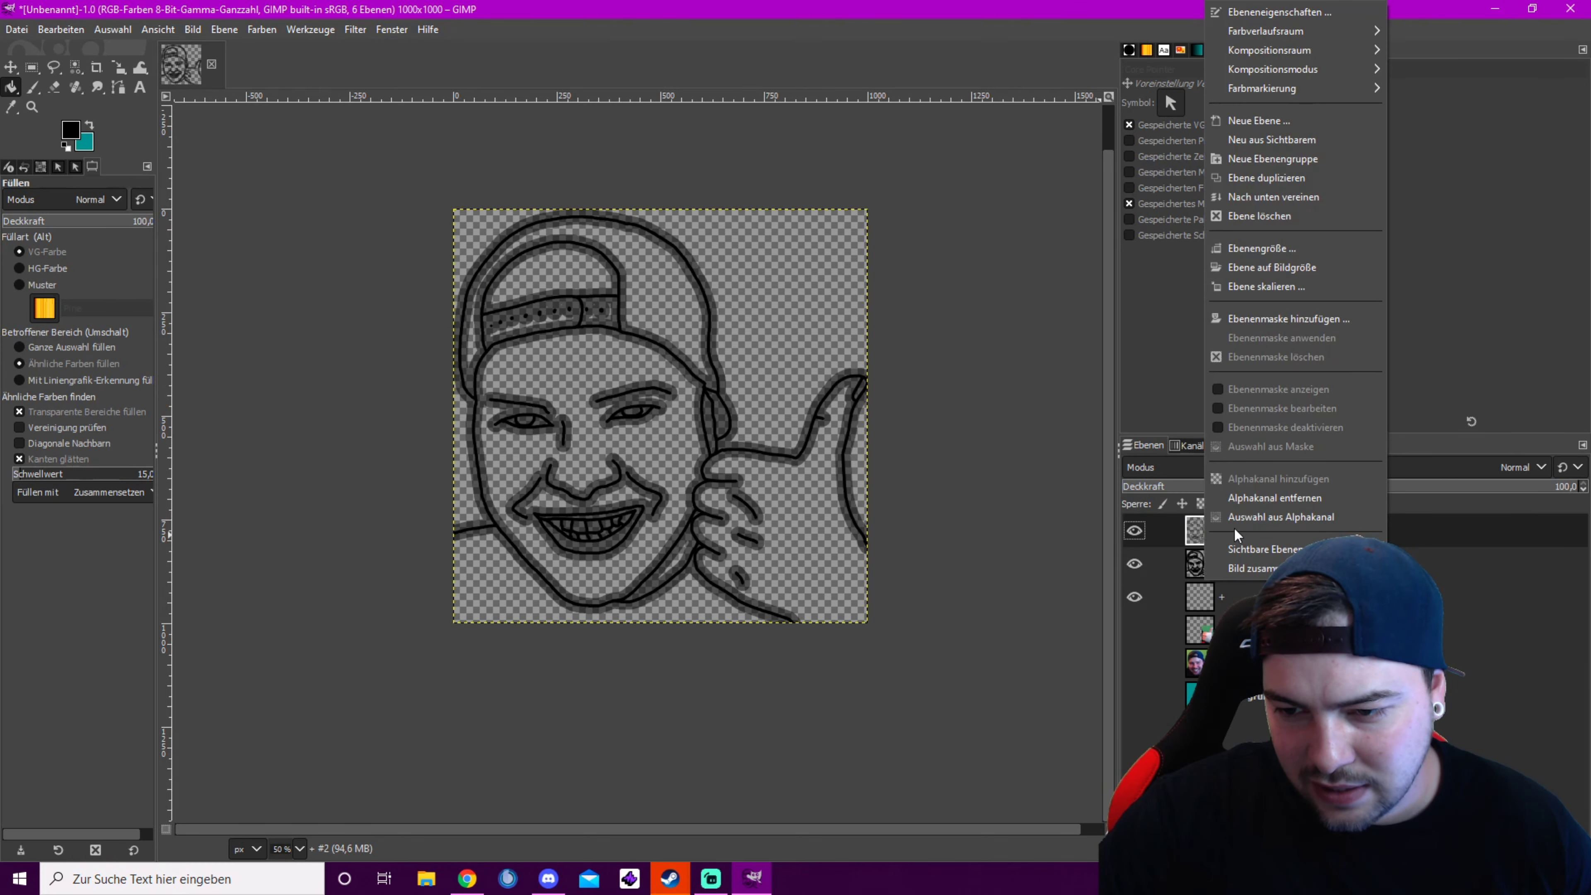
left_click(1262, 518)
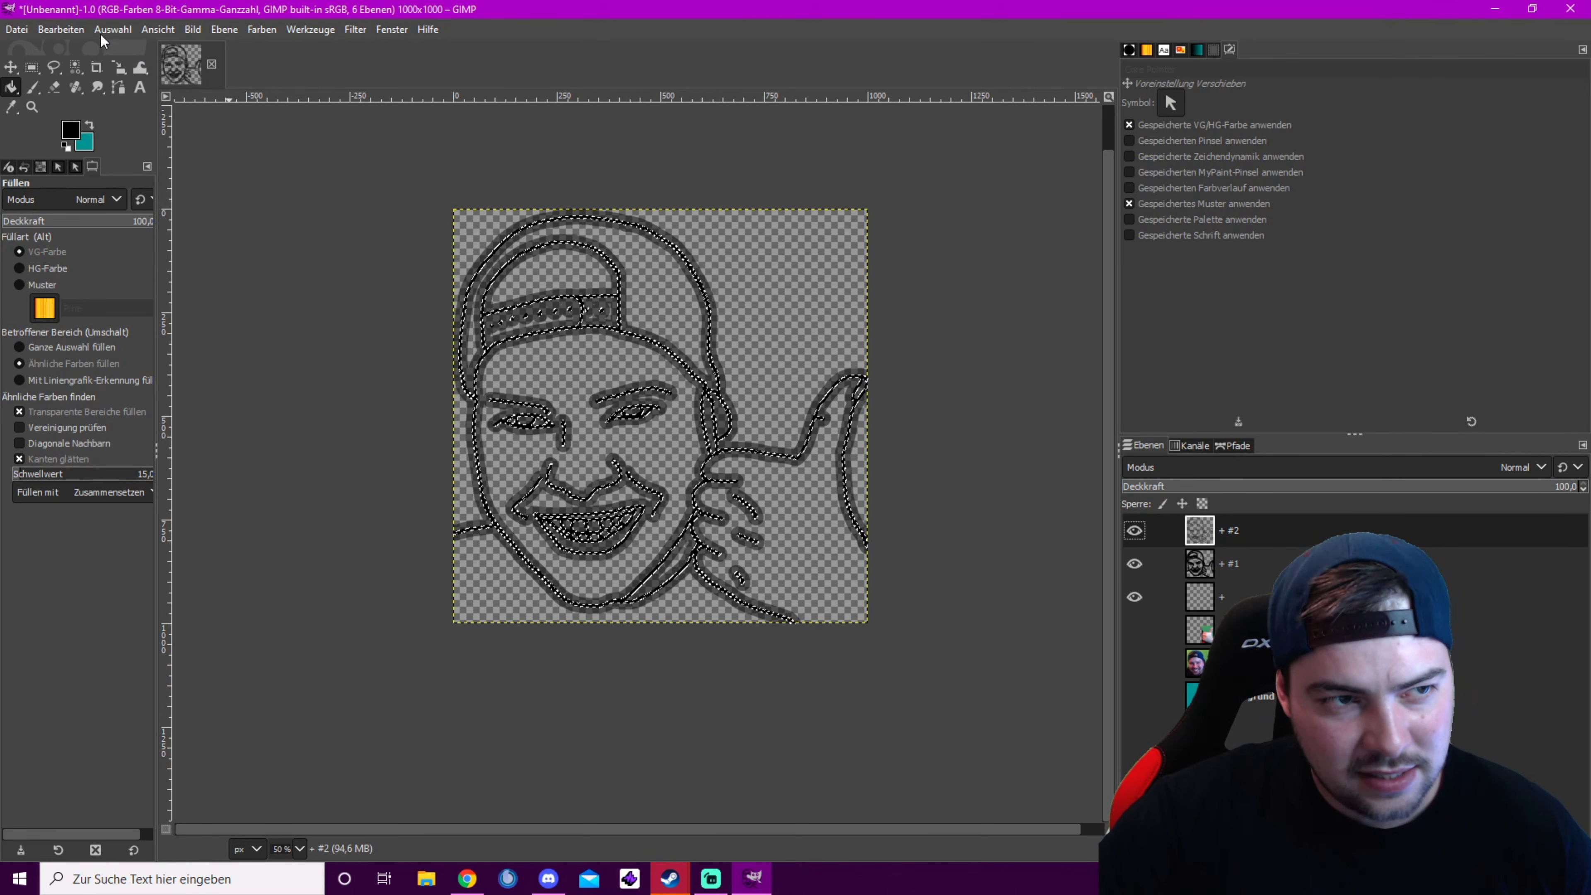
left_click(113, 32)
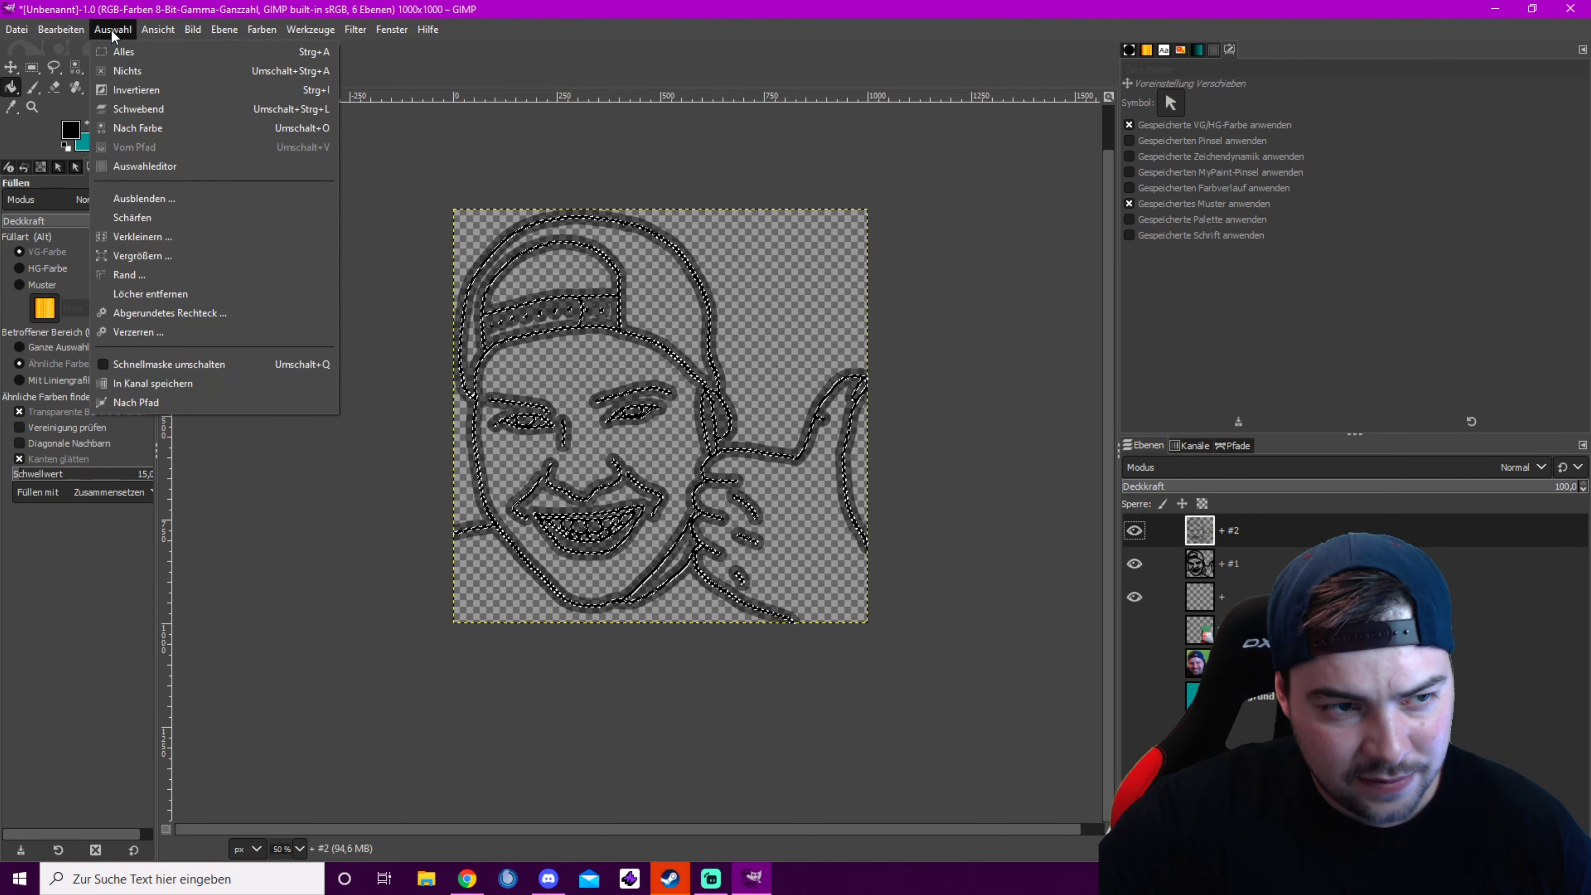
left_click(259, 294)
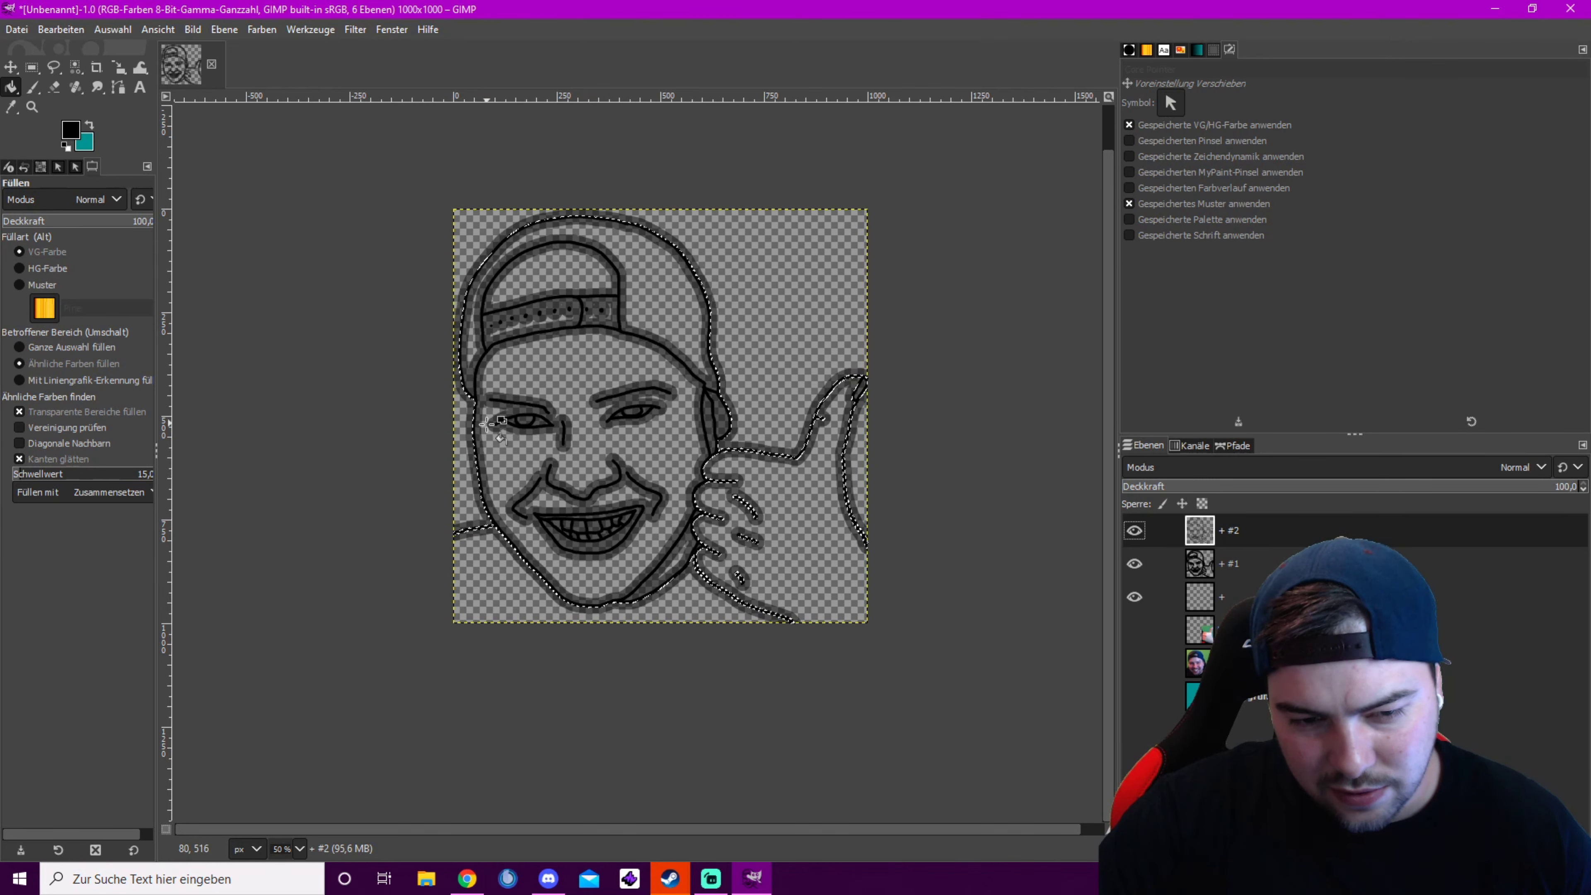
left_click(120, 32)
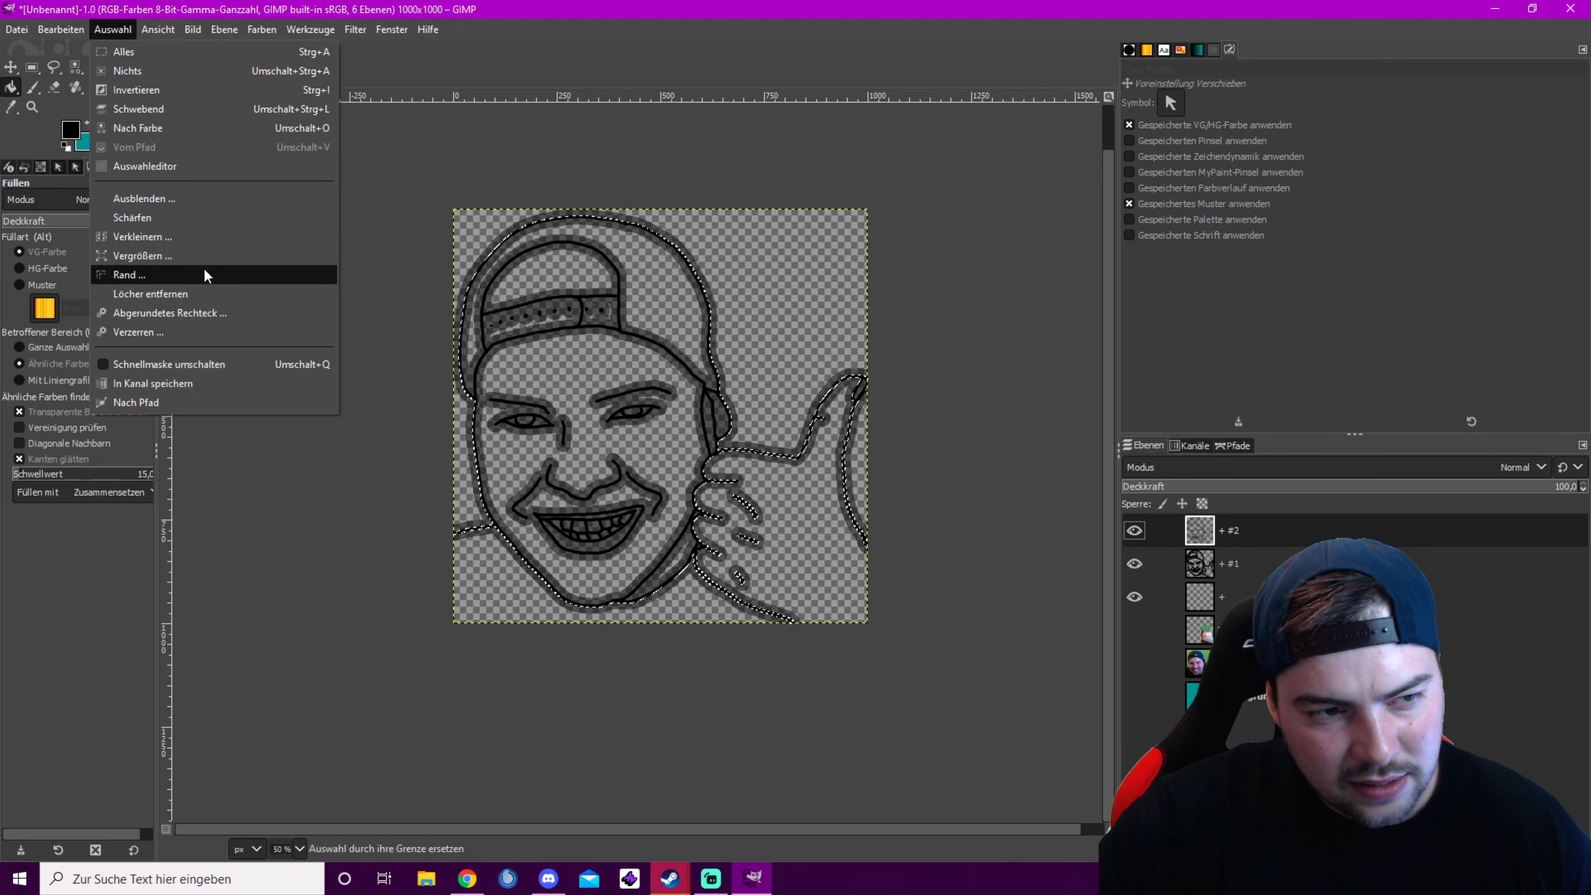
left_click(137, 95)
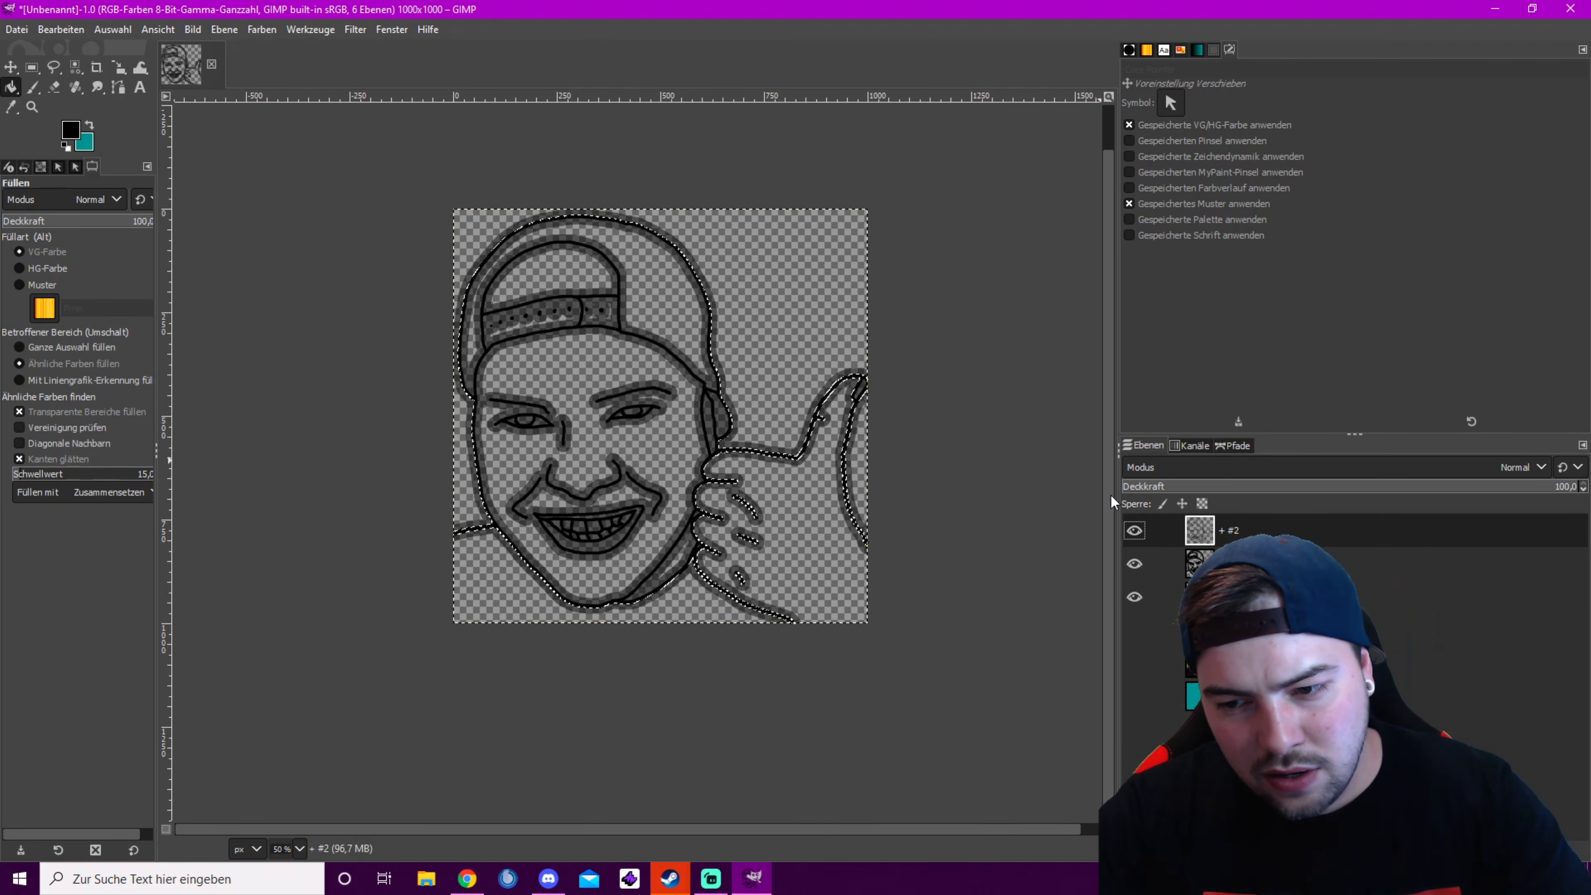
left_click(1154, 574)
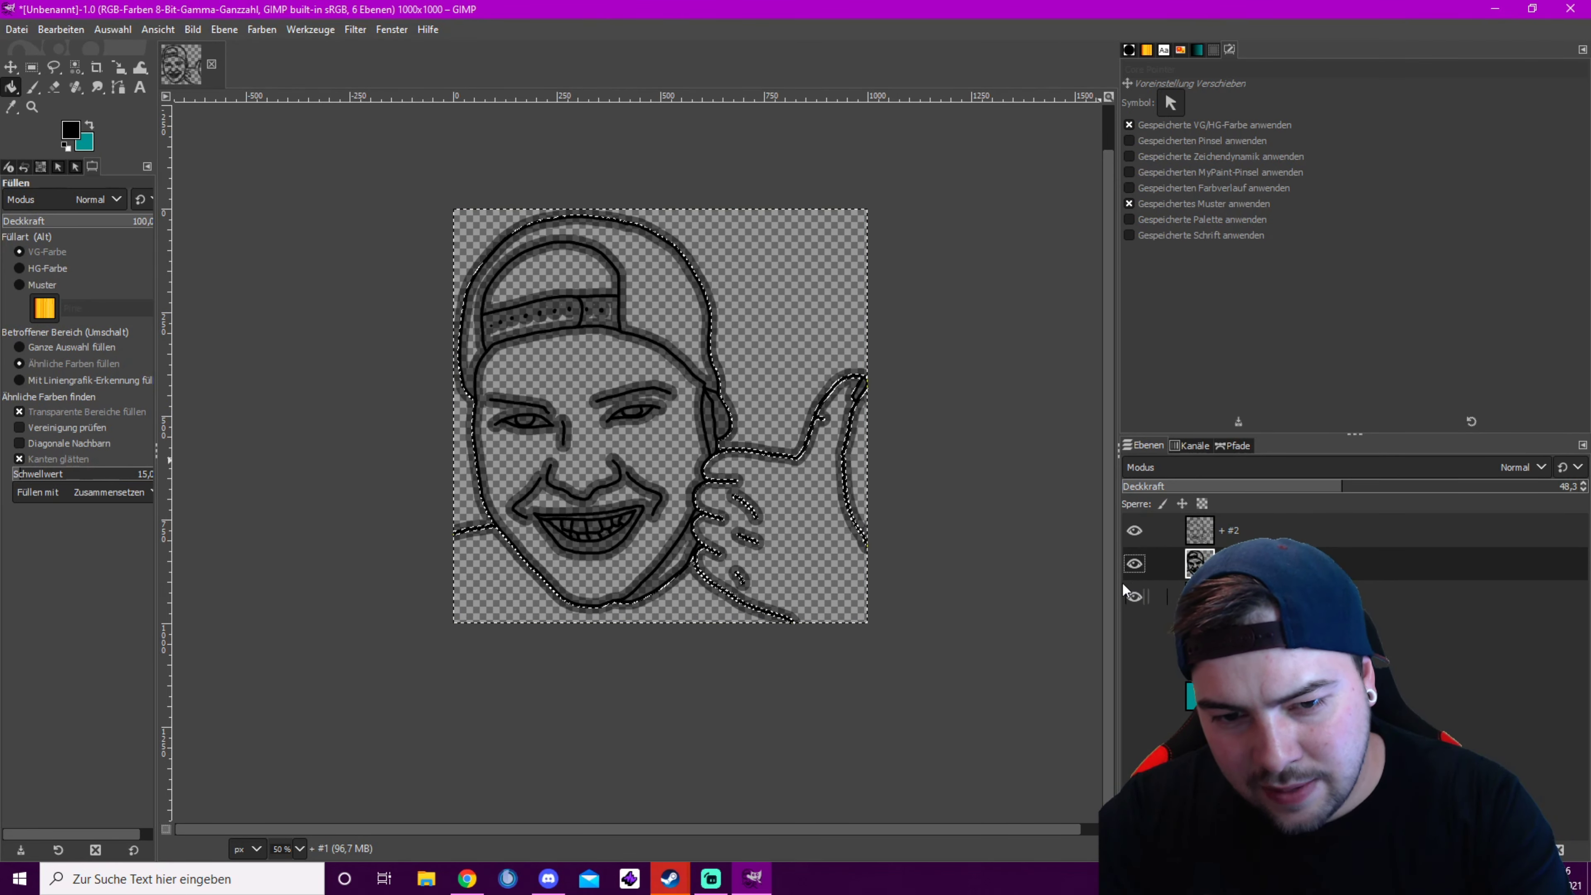
key("ctrl+shift+a")
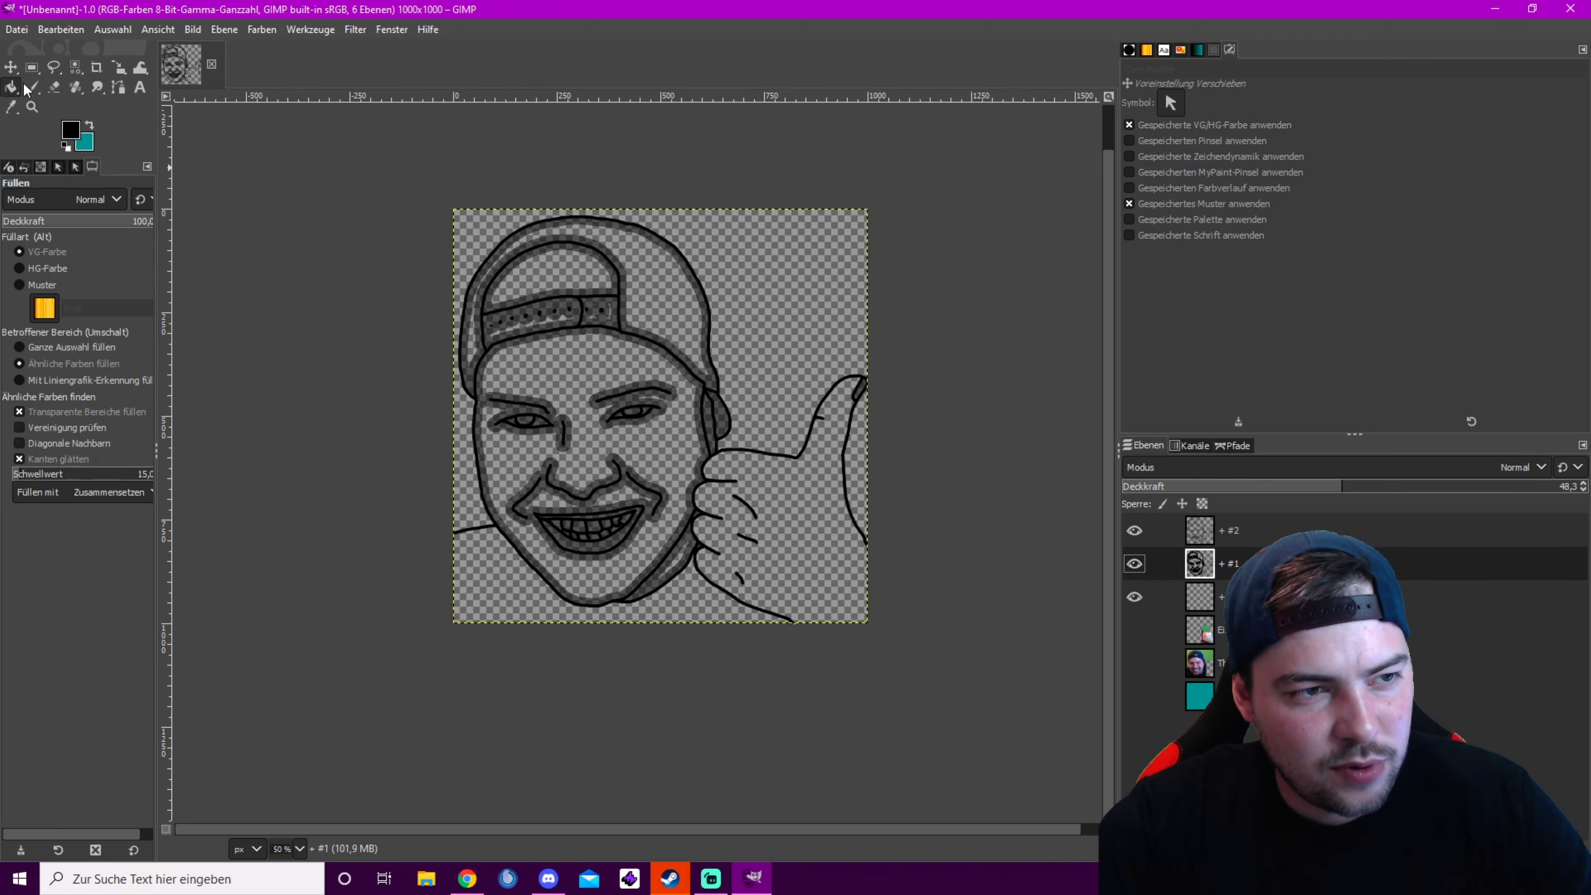
Paint black shading with a size 15 brush inside the shoulder line and along the thumb down to the wrist on layer + #1
key("p")
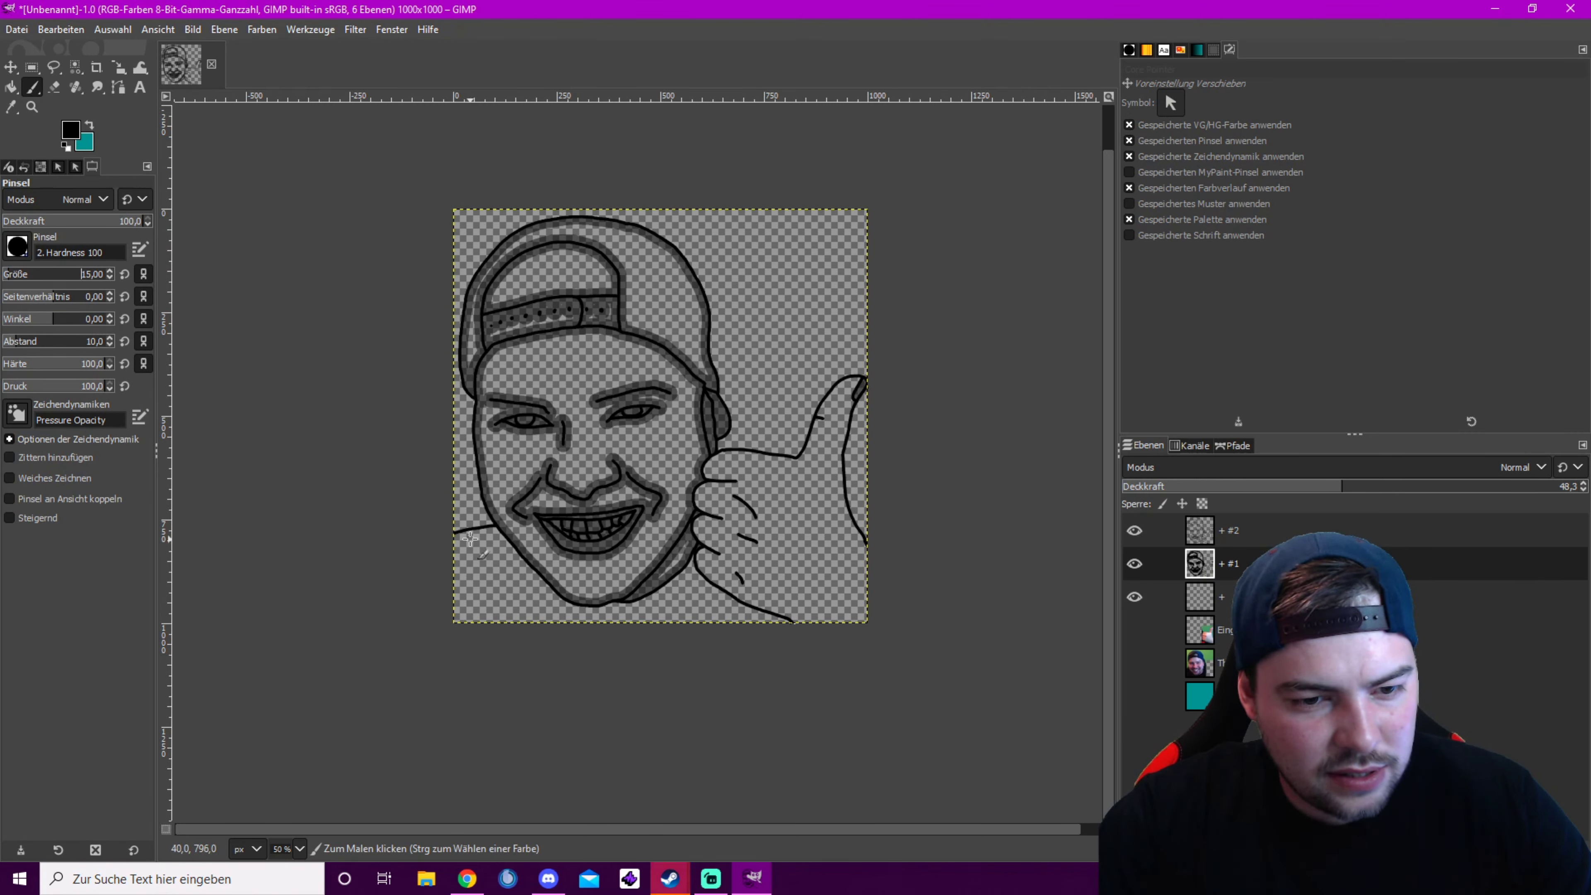
scroll(815, 429, "up", 6)
mouse_move(182, 595)
left_mouse_down()
mouse_move(832, 332)
mouse_move(733, 490)
left_mouse_up()
mouse_move(733, 490)
left_mouse_down()
mouse_move(966, 213)
mouse_move(1044, 199)
left_mouse_up()
mouse_move(1044, 377)
left_mouse_down()
mouse_move(840, 219)
mouse_move(729, 552)
left_mouse_up()
scroll(729, 552, "down", 10)
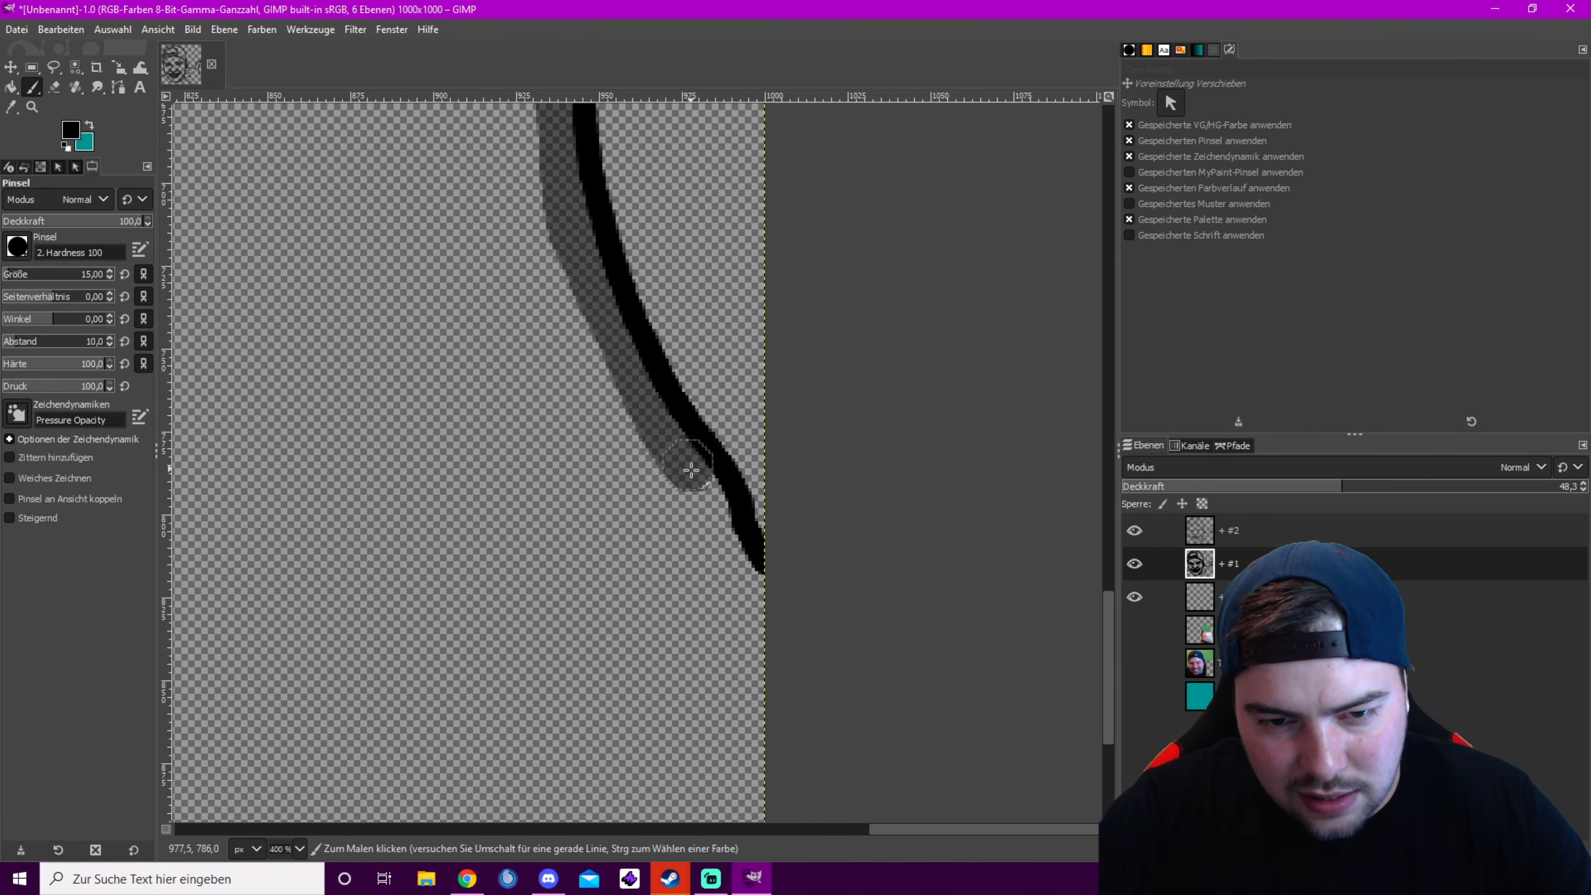
Paint black shading along the curled fingers, their creases and the lower edge of the hand
scroll(693, 462, "left", 7)
mouse_move(442, 205)
left_mouse_down()
mouse_move(550, 412)
mouse_move(956, 654)
left_mouse_up()
mouse_move(956, 654)
left_mouse_down()
mouse_move(501, 420)
mouse_move(745, 514)
left_mouse_up()
scroll(752, 596, "down", 1)
left_click_drag(224, 188, 775, 515)
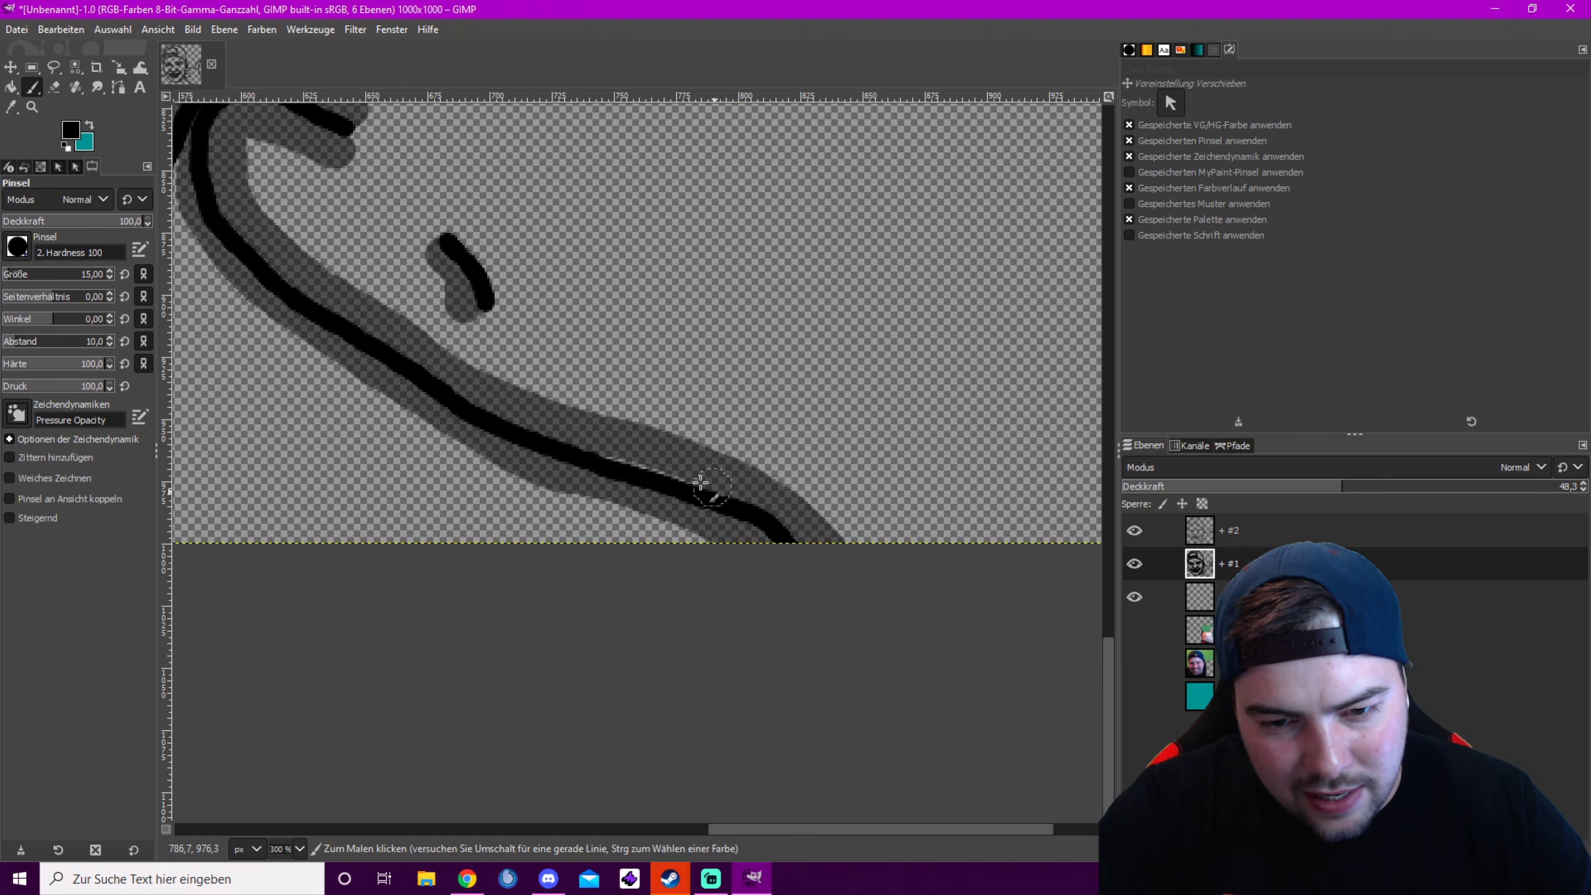
scroll(775, 533, "down", 5)
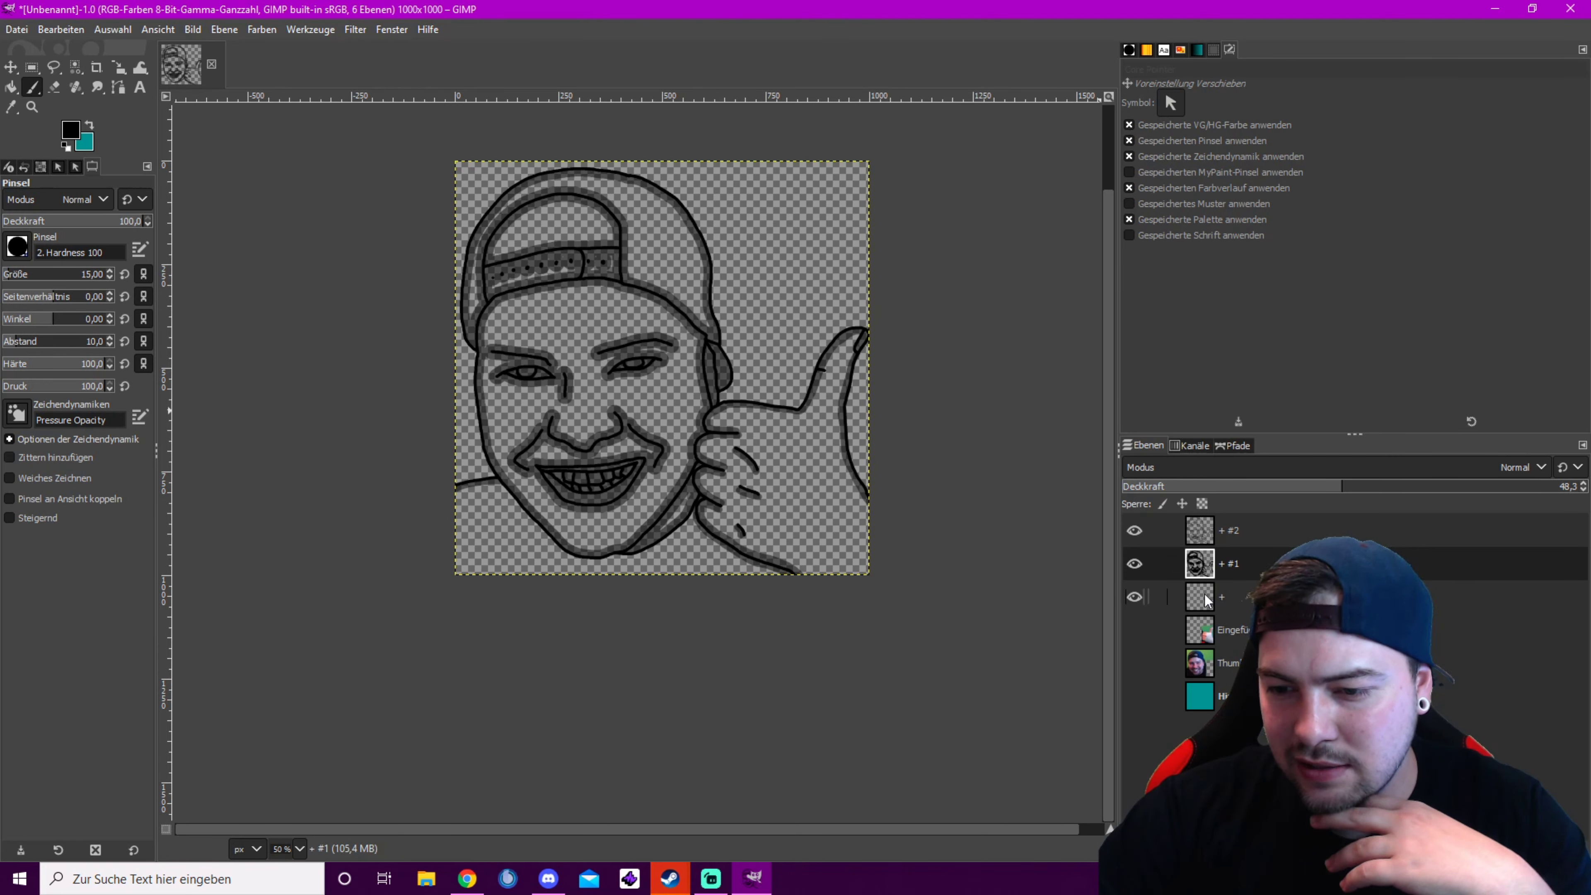
On layer +, paint a light skin colour with a size 20 brush along the inside edges of the face, neck and hand
key("Page_Down")
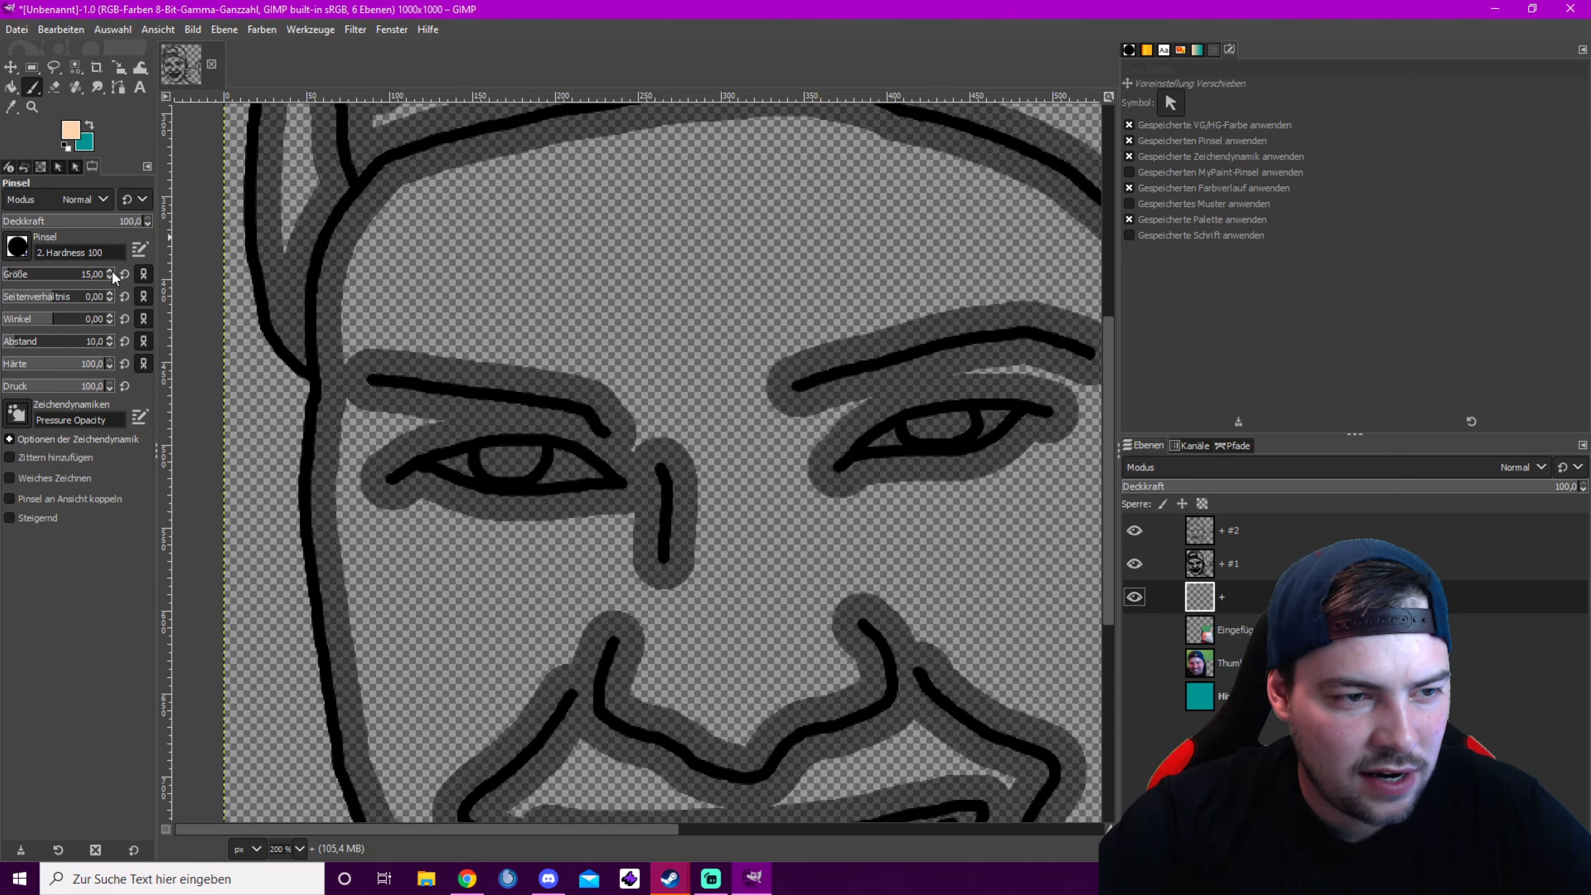
left_click(112, 270)
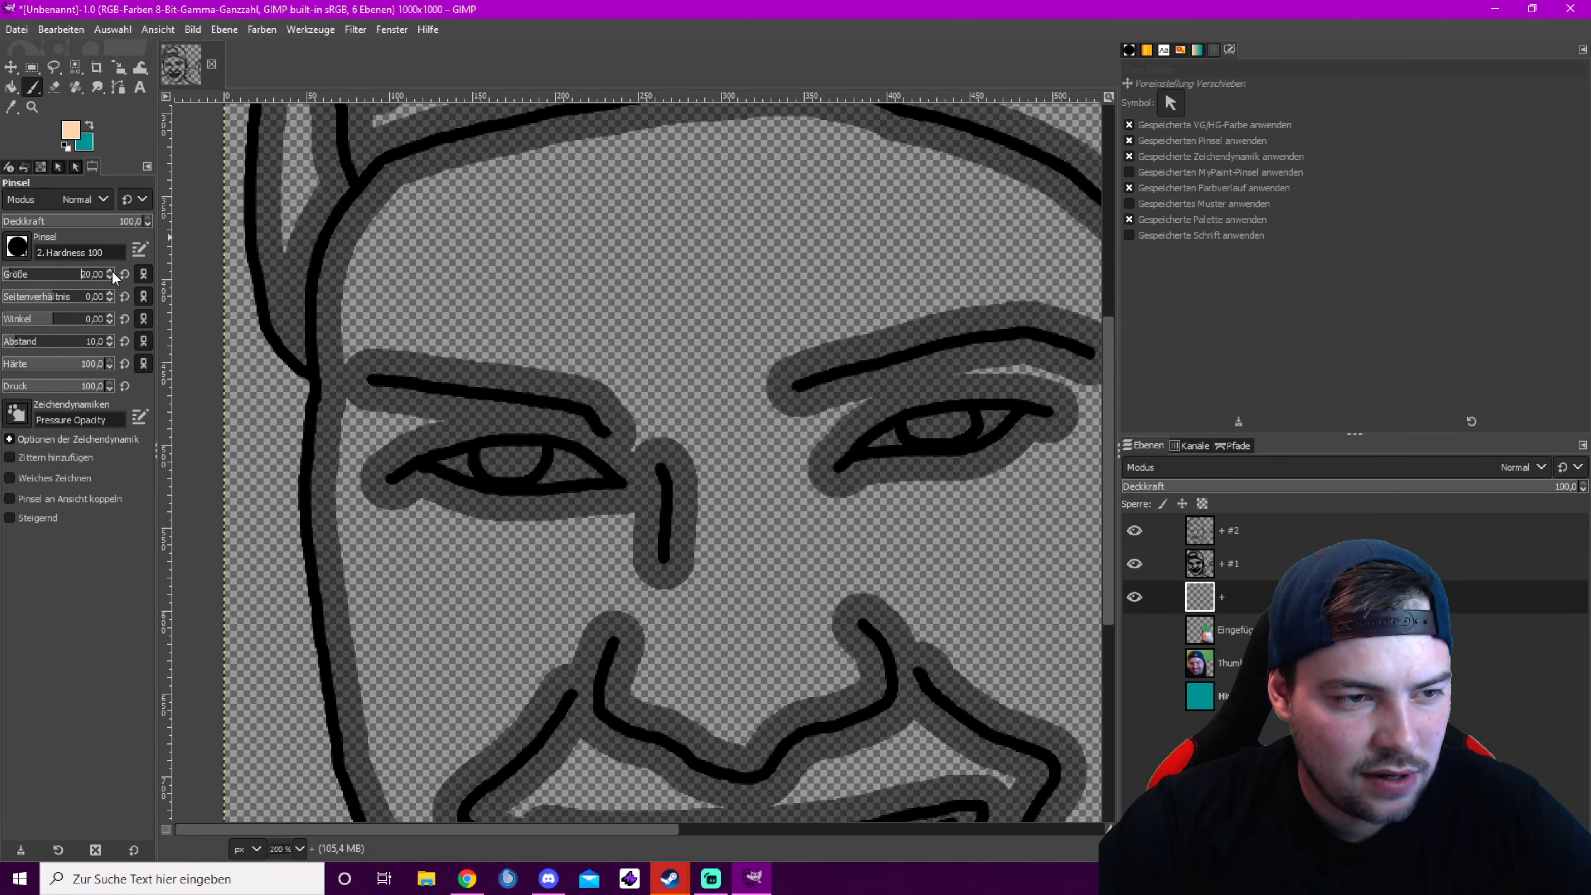
scroll(112, 270, "up", 17)
mouse_move(338, 297)
left_mouse_down()
mouse_move(383, 207)
mouse_move(516, 152)
mouse_move(394, 190)
mouse_move(573, 168)
mouse_move(752, 187)
mouse_move(983, 315)
mouse_move(1029, 366)
mouse_move(893, 209)
mouse_move(913, 306)
mouse_move(933, 254)
mouse_move(947, 265)
mouse_move(961, 419)
mouse_move(1025, 586)
mouse_move(607, 361)
mouse_move(682, 319)
mouse_move(954, 345)
mouse_move(740, 463)
mouse_move(866, 186)
mouse_move(955, 133)
mouse_move(887, 280)
mouse_move(869, 542)
left_mouse_up()
mouse_move(720, 218)
left_mouse_down()
mouse_move(796, 450)
mouse_move(795, 415)
left_mouse_up()
mouse_move(182, 567)
left_mouse_down()
mouse_move(547, 370)
mouse_move(726, 449)
left_mouse_up()
mouse_move(426, 534)
left_mouse_down()
mouse_move(507, 516)
mouse_move(613, 443)
mouse_move(749, 297)
mouse_move(824, 377)
mouse_move(743, 398)
mouse_move(812, 469)
mouse_move(701, 393)
mouse_move(933, 488)
mouse_move(737, 506)
mouse_move(650, 554)
mouse_move(534, 568)
mouse_move(433, 519)
mouse_move(263, 326)
left_mouse_up()
mouse_move(263, 326)
left_mouse_down()
mouse_move(688, 557)
mouse_move(565, 324)
mouse_move(603, 498)
left_mouse_up()
mouse_move(602, 499)
left_mouse_down()
mouse_move(600, 280)
mouse_move(595, 473)
left_mouse_up()
left_click_drag(595, 473, 594, 307)
scroll(473, 212, "down", 4)
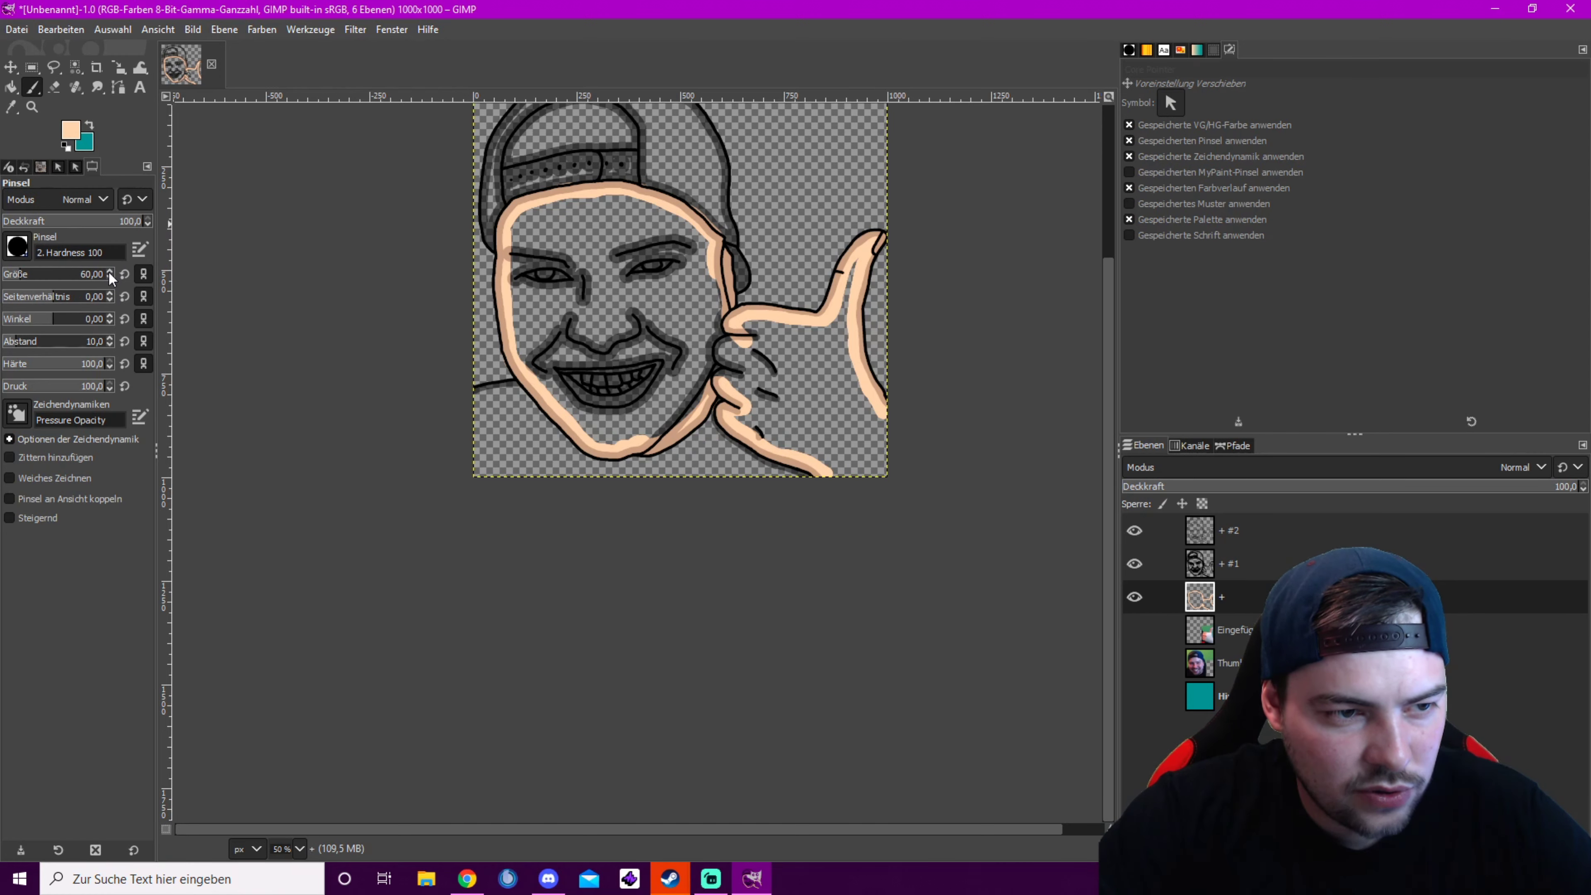
Fill the interior of the face and the hand on layer + with the light skin colour using a much larger brush
left_click(58, 276)
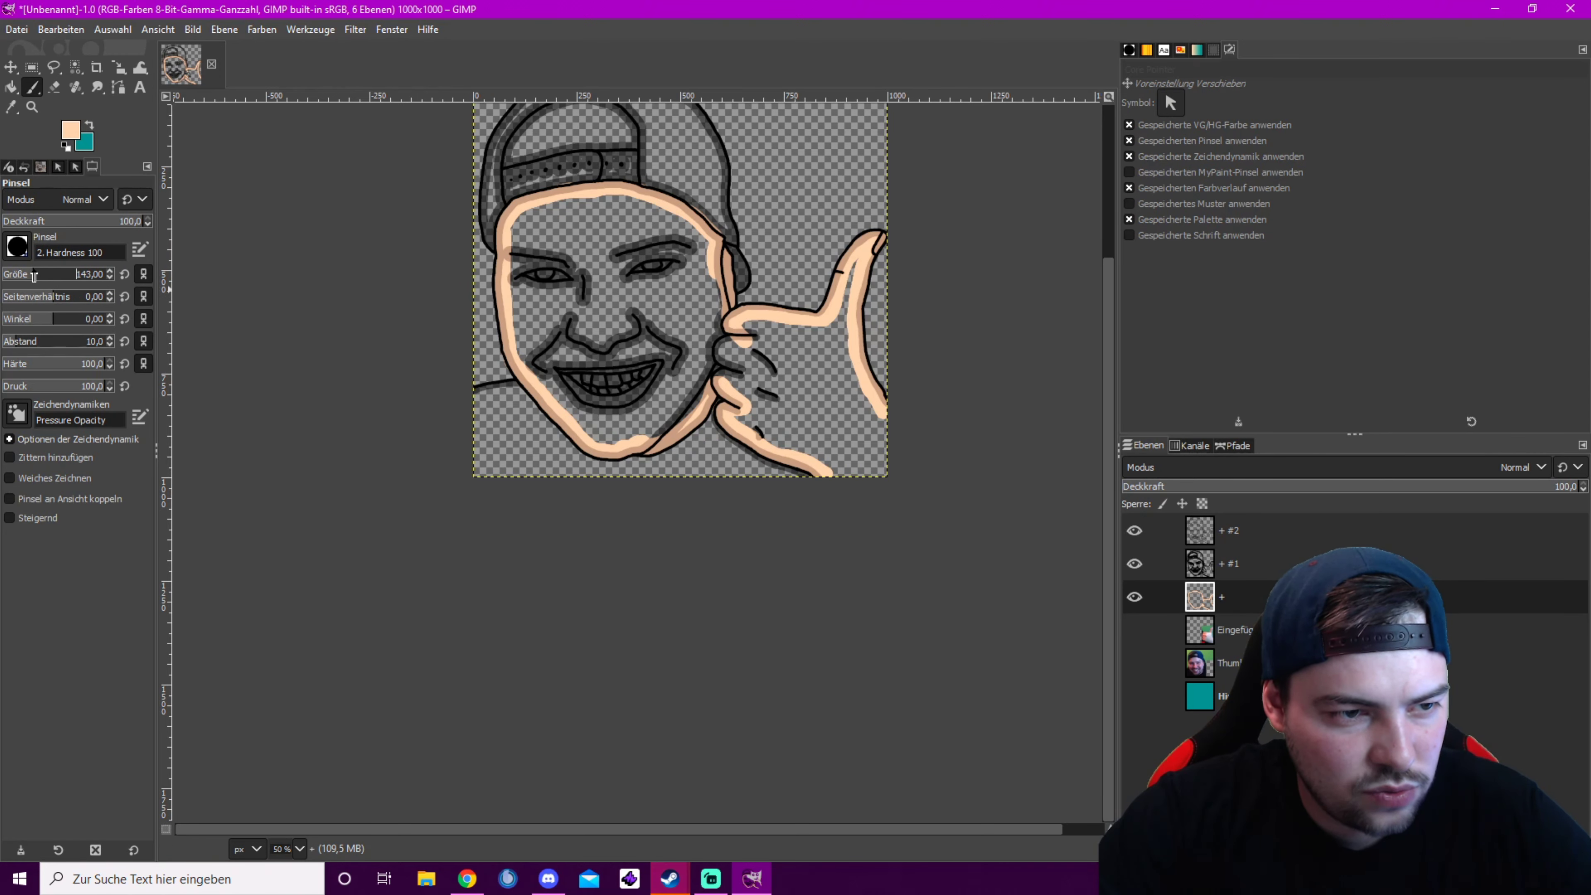
key("1")
mouse_move(551, 395)
left_mouse_down()
mouse_move(508, 233)
mouse_move(585, 157)
mouse_move(798, 192)
mouse_move(842, 355)
mouse_move(786, 528)
mouse_move(611, 544)
mouse_move(509, 370)
mouse_move(696, 229)
mouse_move(664, 348)
mouse_move(694, 439)
mouse_move(662, 464)
left_mouse_up()
left_click_drag(933, 427, 709, 388)
mouse_move(539, 351)
left_mouse_down()
mouse_move(604, 312)
mouse_move(693, 319)
mouse_move(763, 505)
mouse_move(702, 529)
mouse_move(714, 552)
mouse_move(567, 464)
mouse_move(601, 383)
mouse_move(708, 389)
mouse_move(687, 375)
mouse_move(714, 434)
left_mouse_up()
Fill the remaining unpainted gaps in the thumb with the skin colour using a size 24 brush
left_click(12, 271)
scroll(741, 208, "up", 3)
mouse_move(739, 243)
left_mouse_down()
mouse_move(703, 419)
mouse_move(743, 263)
left_mouse_up()
scroll(740, 264, "down", 4)
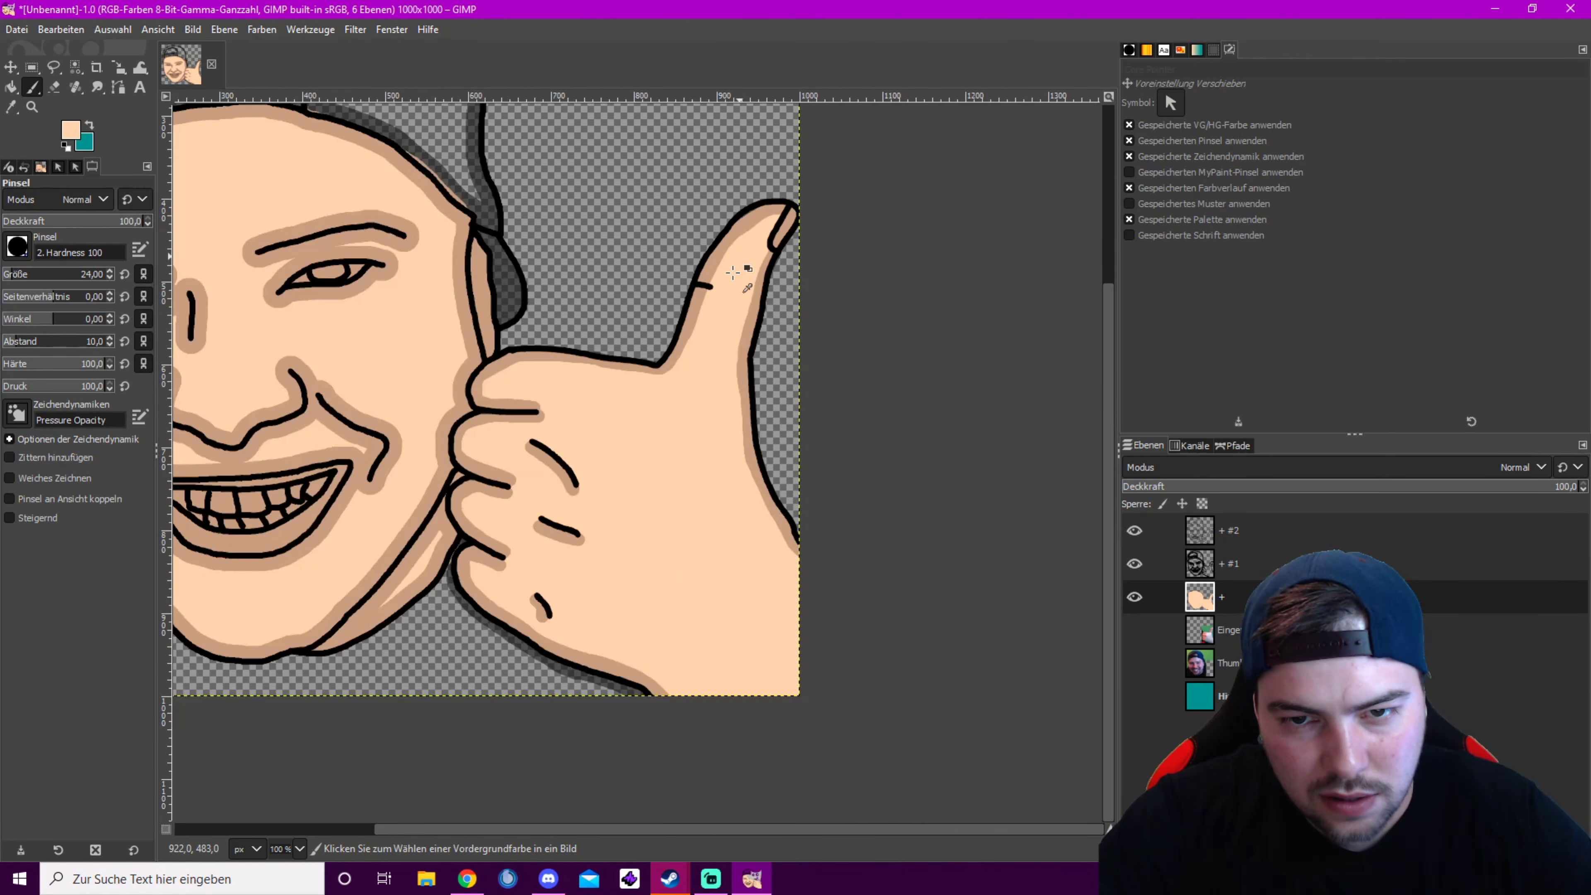
scroll(623, 358, "down", 2)
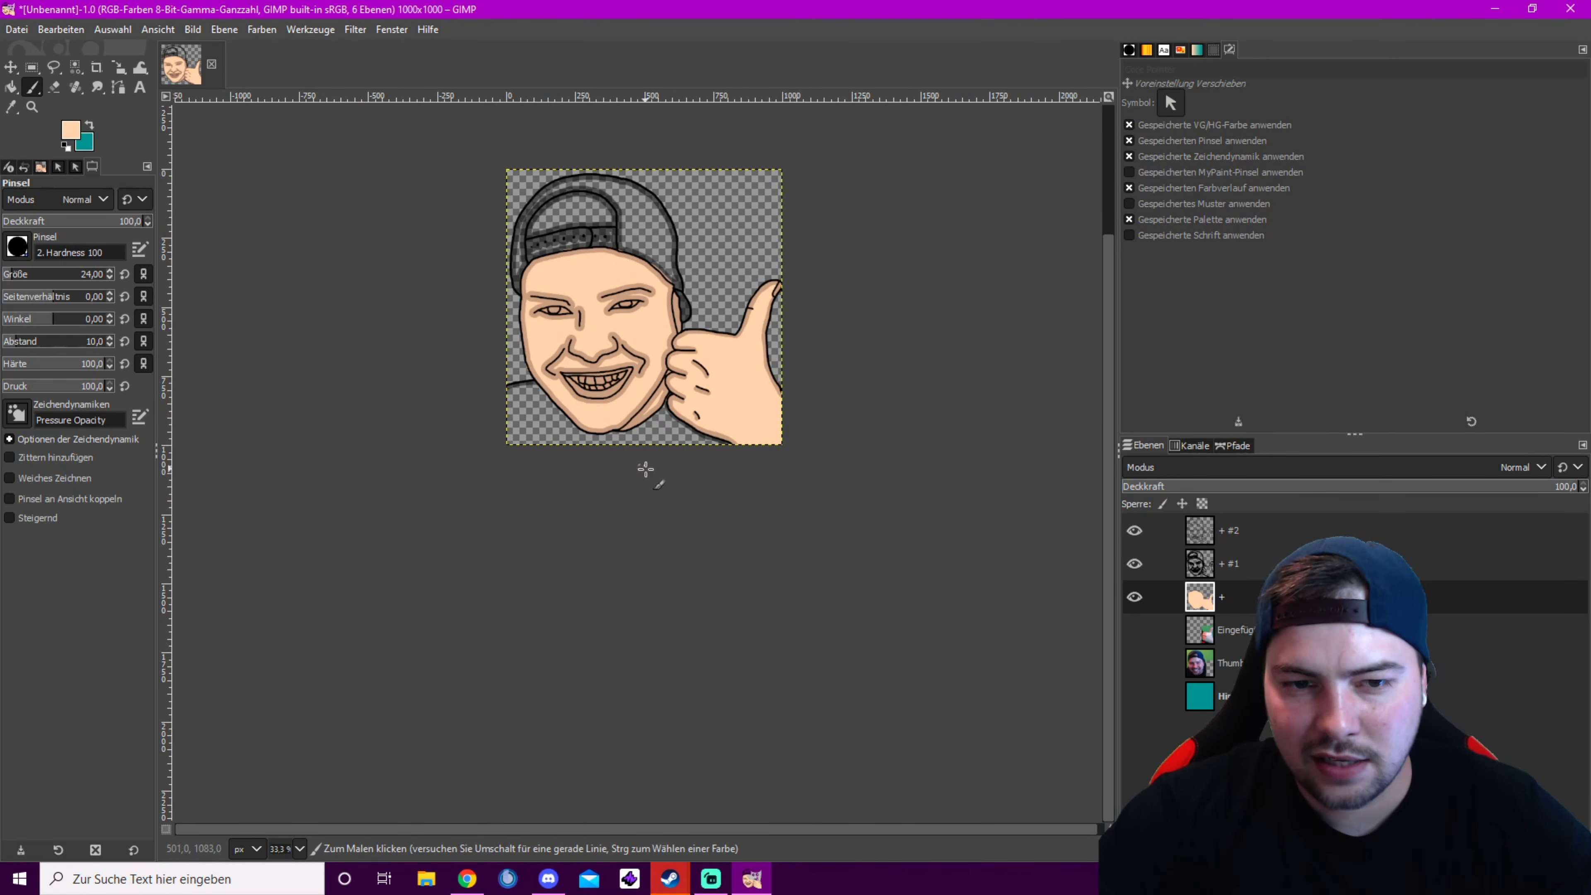
Choose a dark wine red foreground colour and paint the cap's adjustment strap with a size 24 brush
left_click(70, 130)
left_click(345, 404)
left_click_drag(251, 287, 215, 308)
left_click(272, 225)
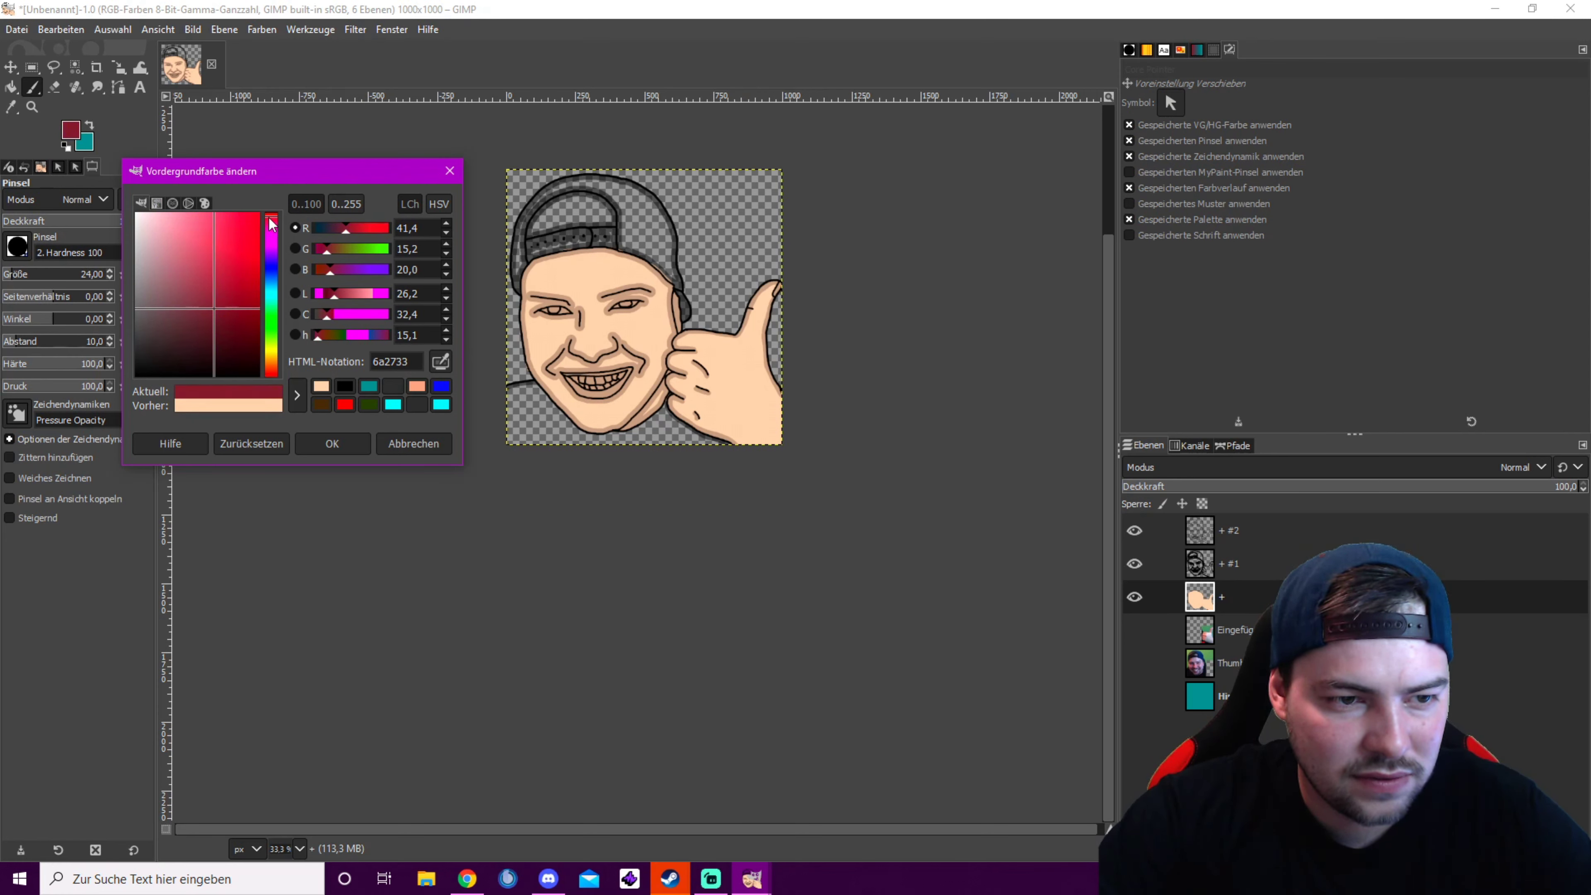
left_click_drag(254, 256, 228, 332)
left_click(331, 443)
key("2")
mouse_move(467, 320)
left_mouse_down()
mouse_move(500, 292)
mouse_move(468, 323)
mouse_move(526, 286)
mouse_move(742, 237)
mouse_move(725, 242)
mouse_move(961, 234)
mouse_move(980, 238)
mouse_move(980, 265)
mouse_move(978, 200)
mouse_move(691, 206)
mouse_move(489, 259)
mouse_move(465, 329)
mouse_move(598, 256)
mouse_move(583, 254)
mouse_move(869, 244)
left_mouse_up()
scroll(980, 238, "up", 1)
scroll(981, 285, "up", 3)
scroll(980, 285, "right", 2)
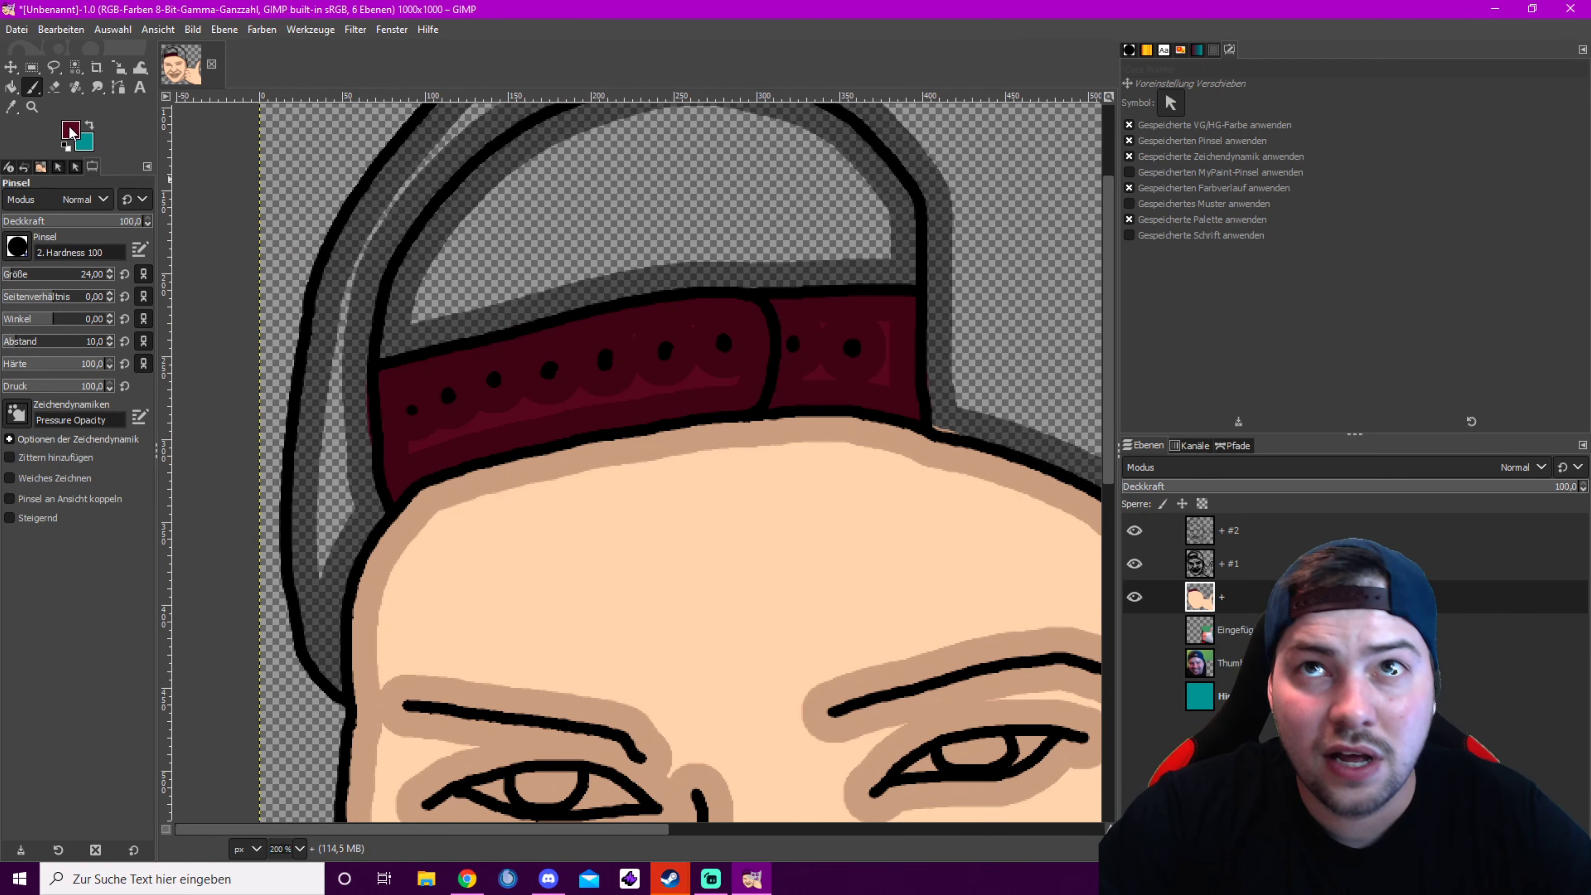
Choose a dark navy blue foreground colour and paint the cap's rim to the left of the strap
left_click(71, 130)
left_click(271, 269)
left_click_drag(248, 300, 248, 330)
left_click(332, 443)
scroll(324, 689, "up", 4)
mouse_move(358, 458)
left_mouse_down()
mouse_move(274, 210)
mouse_move(375, 548)
left_mouse_up()
mouse_move(376, 549)
left_mouse_down()
mouse_move(607, 256)
mouse_move(388, 207)
left_mouse_up()
mouse_move(388, 207)
left_mouse_down()
mouse_move(467, 626)
mouse_move(650, 213)
left_mouse_up()
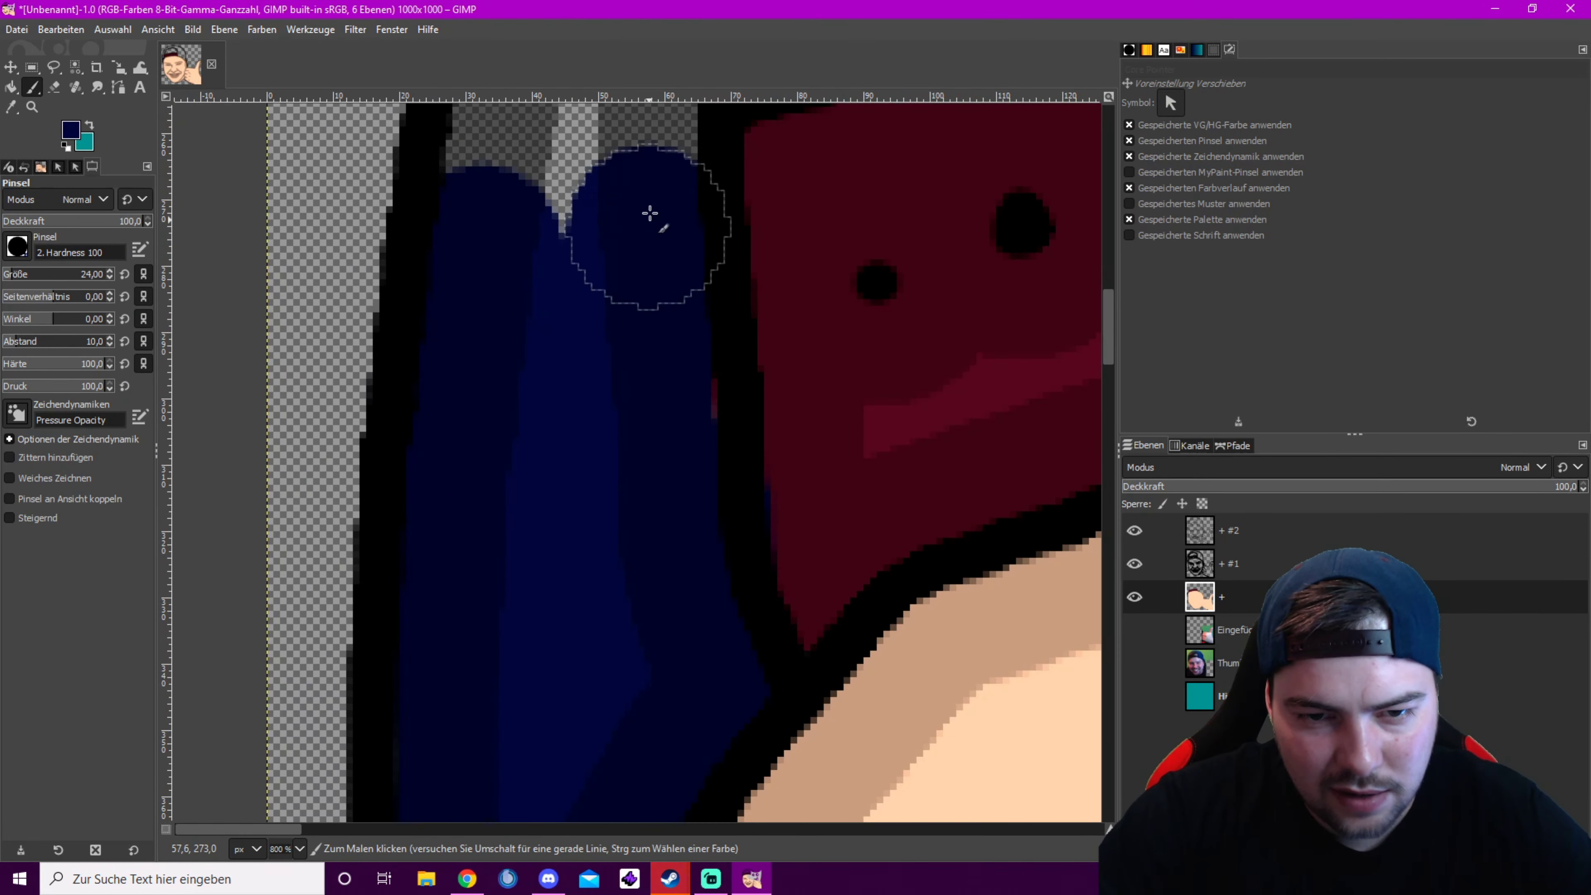
Paint dark blue over the top of the cap and along the inside edges of its right panel with the size 24 brush
scroll(649, 213, "up", 4)
left_click_drag(522, 628, 654, 223)
scroll(654, 223, "down", 3)
left_click_drag(695, 474, 679, 224)
scroll(678, 224, "up", 3)
left_click_drag(722, 443, 582, 192)
scroll(583, 192, "up", 4)
mouse_move(785, 523)
left_mouse_down()
mouse_move(562, 387)
mouse_move(484, 370)
left_mouse_up()
scroll(484, 370, "left", 4)
scroll(736, 403, "left", 3)
scroll(736, 403, "down", 1)
mouse_move(350, 463)
left_mouse_down()
mouse_move(462, 370)
mouse_move(738, 316)
mouse_move(487, 391)
mouse_move(993, 437)
left_mouse_up()
scroll(993, 437, "down", 4)
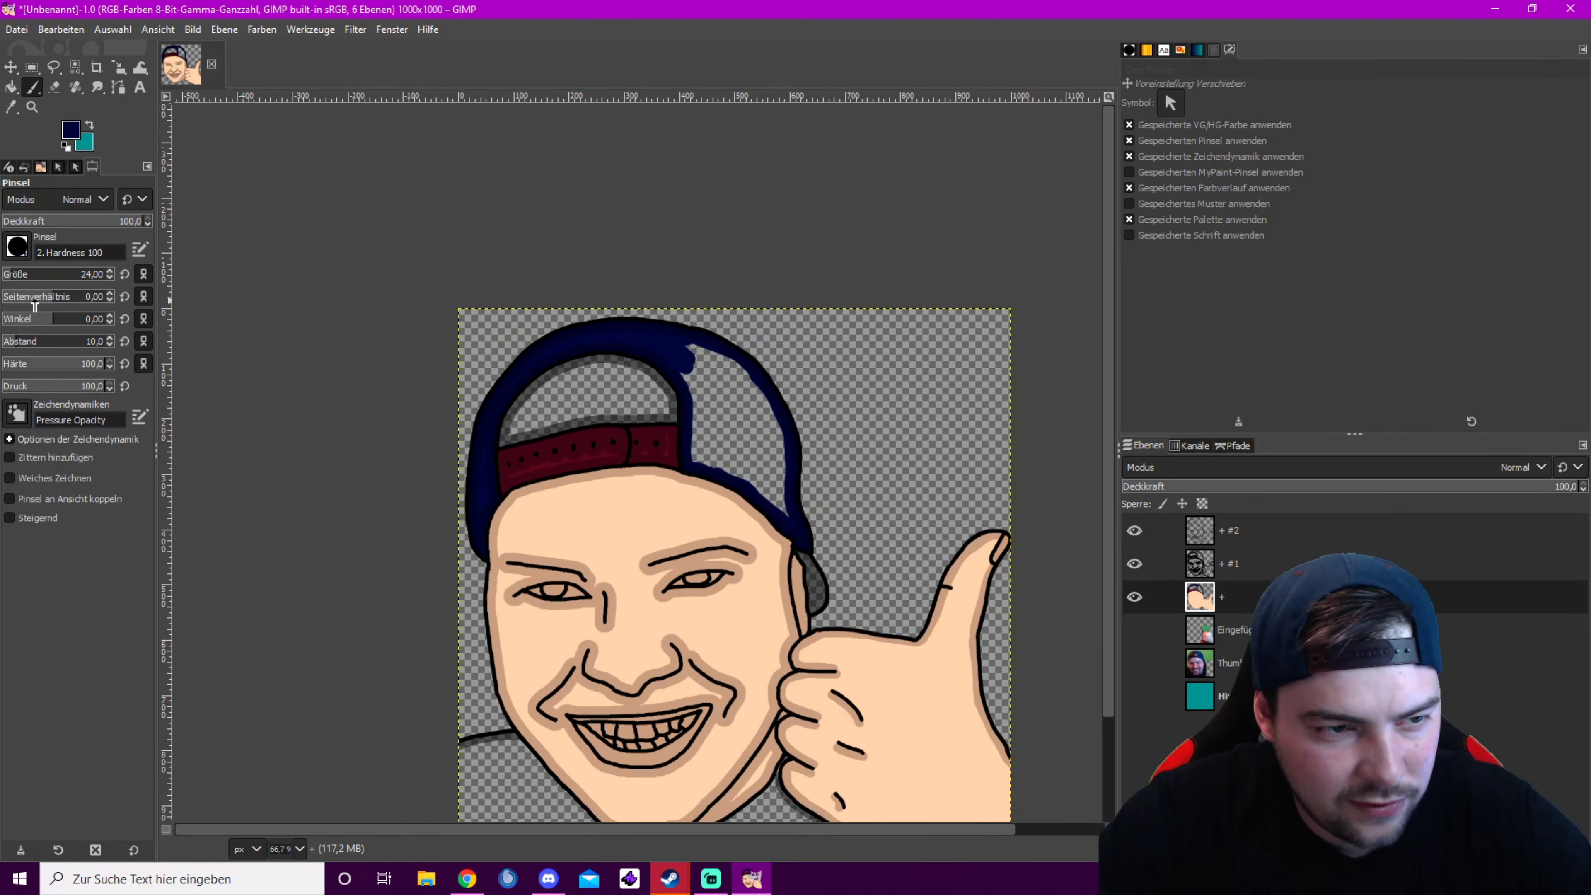
Fill the interior of the cap's right panel with dark blue using a larger brush
left_click(20, 274)
scroll(674, 460, "up", 4)
left_click_drag(689, 466, 1002, 583)
scroll(781, 515, "right", 4)
left_click_drag(781, 515, 752, 263)
scroll(751, 264, "up", 3)
Paint the cap's lower right end and the flap behind the ear dark blue, using a size 19 brush for the flap
mouse_move(838, 532)
left_mouse_down()
mouse_move(787, 375)
mouse_move(658, 305)
mouse_move(753, 716)
mouse_move(840, 633)
left_mouse_up()
scroll(787, 375, "up", 2)
scroll(840, 634, "down", 5)
left_click_drag(786, 700, 654, 279)
scroll(775, 325, "up", 6)
left_click(10, 274)
mouse_move(605, 153)
left_mouse_down()
mouse_move(664, 355)
mouse_move(690, 273)
mouse_move(644, 217)
left_mouse_up()
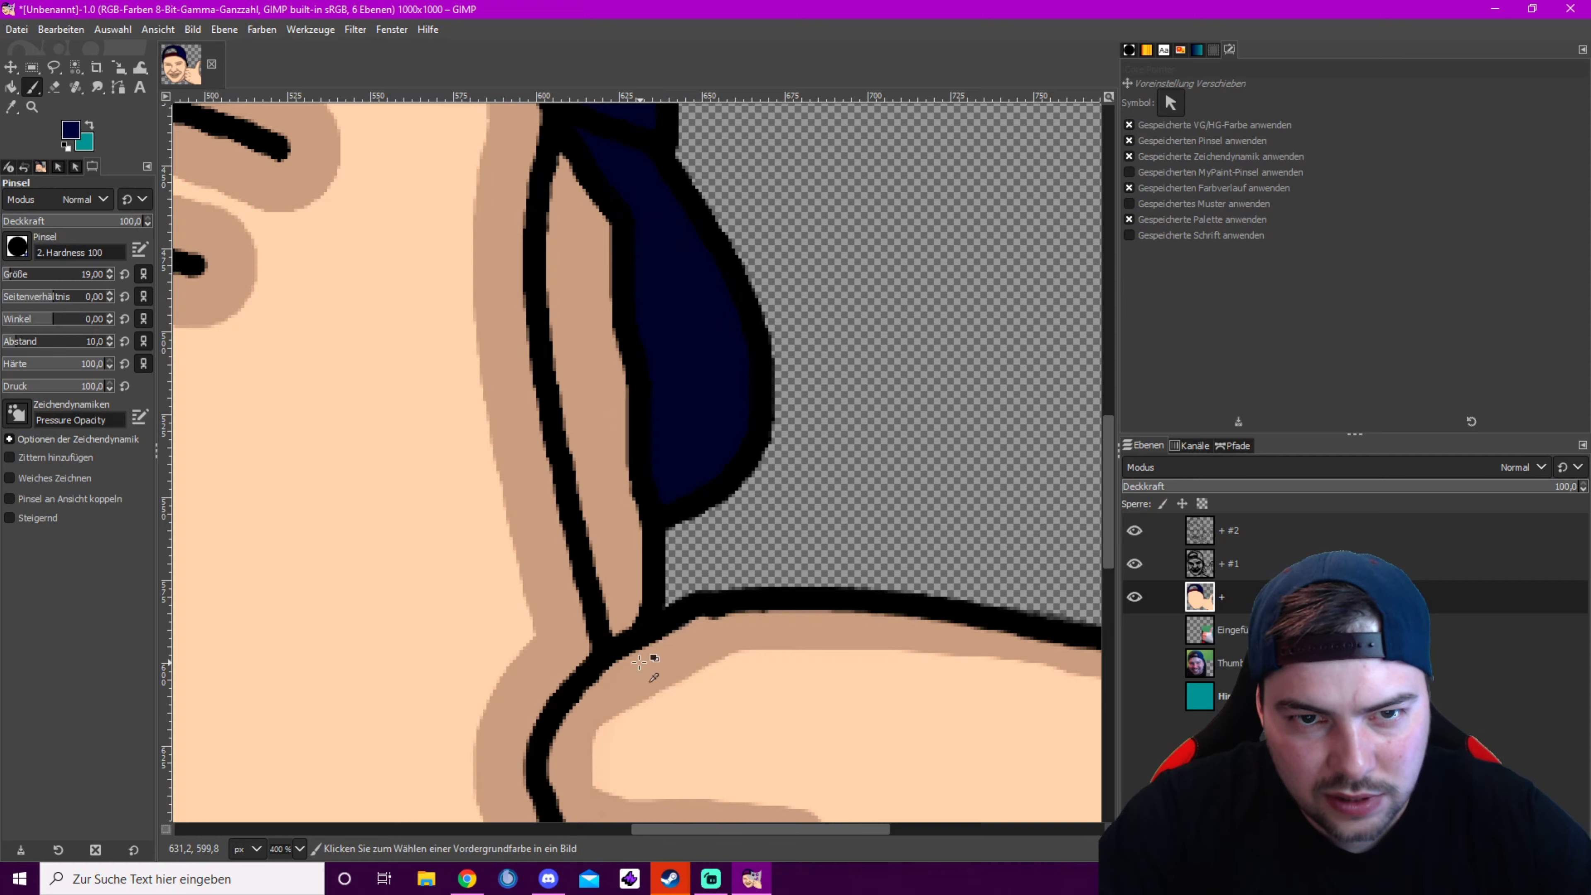
Paint dark blue along the shirt's edges at the left shoulder, below the chin and beside the hand
scroll(654, 668, "down", 4)
scroll(568, 487, "left", 4)
mouse_move(446, 343)
left_mouse_down()
mouse_move(532, 330)
mouse_move(668, 399)
mouse_move(912, 634)
mouse_move(351, 429)
left_mouse_up()
mouse_move(402, 470)
left_mouse_down()
mouse_move(501, 466)
mouse_move(696, 416)
mouse_move(844, 297)
left_mouse_up()
mouse_move(844, 297)
left_mouse_down()
mouse_move(795, 409)
mouse_move(814, 371)
left_mouse_up()
Paint dark blue into the narrow shirt gap between the neck and the hand with a size 4 brush and undo the last stroke
scroll(813, 371, "up", 6)
left_click_drag(33, 276, 25, 276)
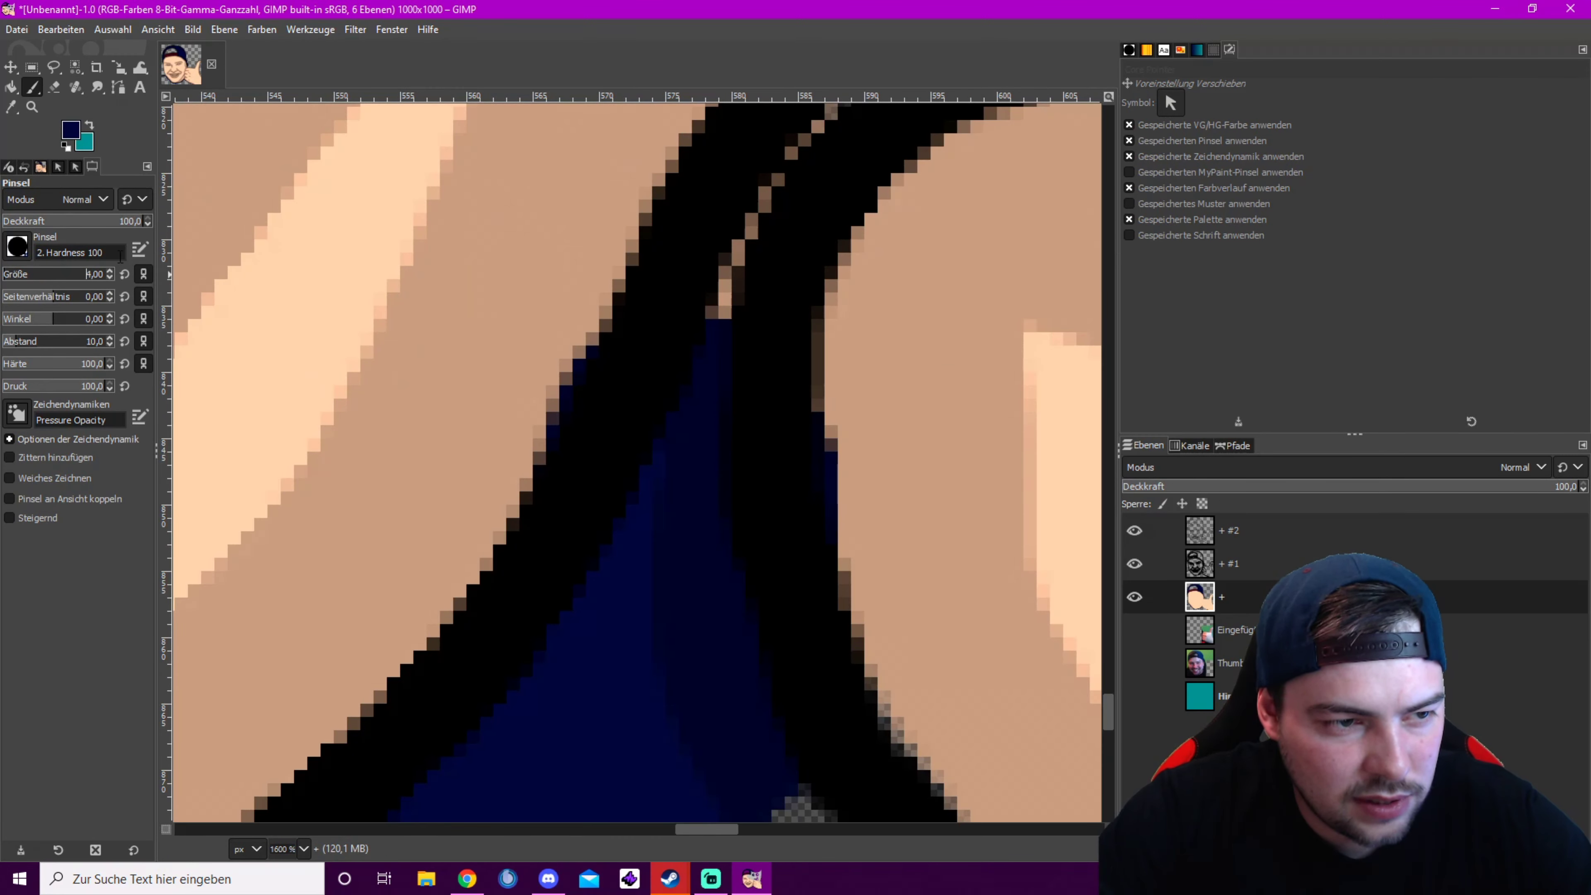
left_click_drag(721, 339, 642, 555)
left_click_drag(642, 556, 839, 202)
scroll(618, 227, "down", 6)
scroll(630, 245, "up", 8)
left_click_drag(649, 266, 925, 506)
mouse_move(926, 507)
left_mouse_down()
mouse_move(540, 277)
mouse_move(1013, 514)
left_mouse_up()
left_click_drag(1003, 455, 416, 317)
left_click_drag(417, 317, 702, 467)
key("ctrl+z")
Fill the rest of the shirt below the face and hand with dark blue, finishing with a size 65 brush
scroll(707, 477, "down", 4)
left_click_drag(439, 476, 996, 467)
left_click(21, 273)
mouse_move(306, 336)
left_mouse_down()
mouse_move(359, 227)
mouse_move(804, 452)
mouse_move(1055, 419)
mouse_move(842, 419)
left_mouse_up()
mouse_move(978, 442)
left_mouse_down()
mouse_move(855, 468)
mouse_move(556, 427)
left_mouse_up()
left_click_drag(555, 427, 1000, 444)
mouse_move(752, 454)
left_mouse_down()
mouse_move(575, 465)
mouse_move(678, 429)
left_mouse_up()
scroll(677, 429, "down", 4)
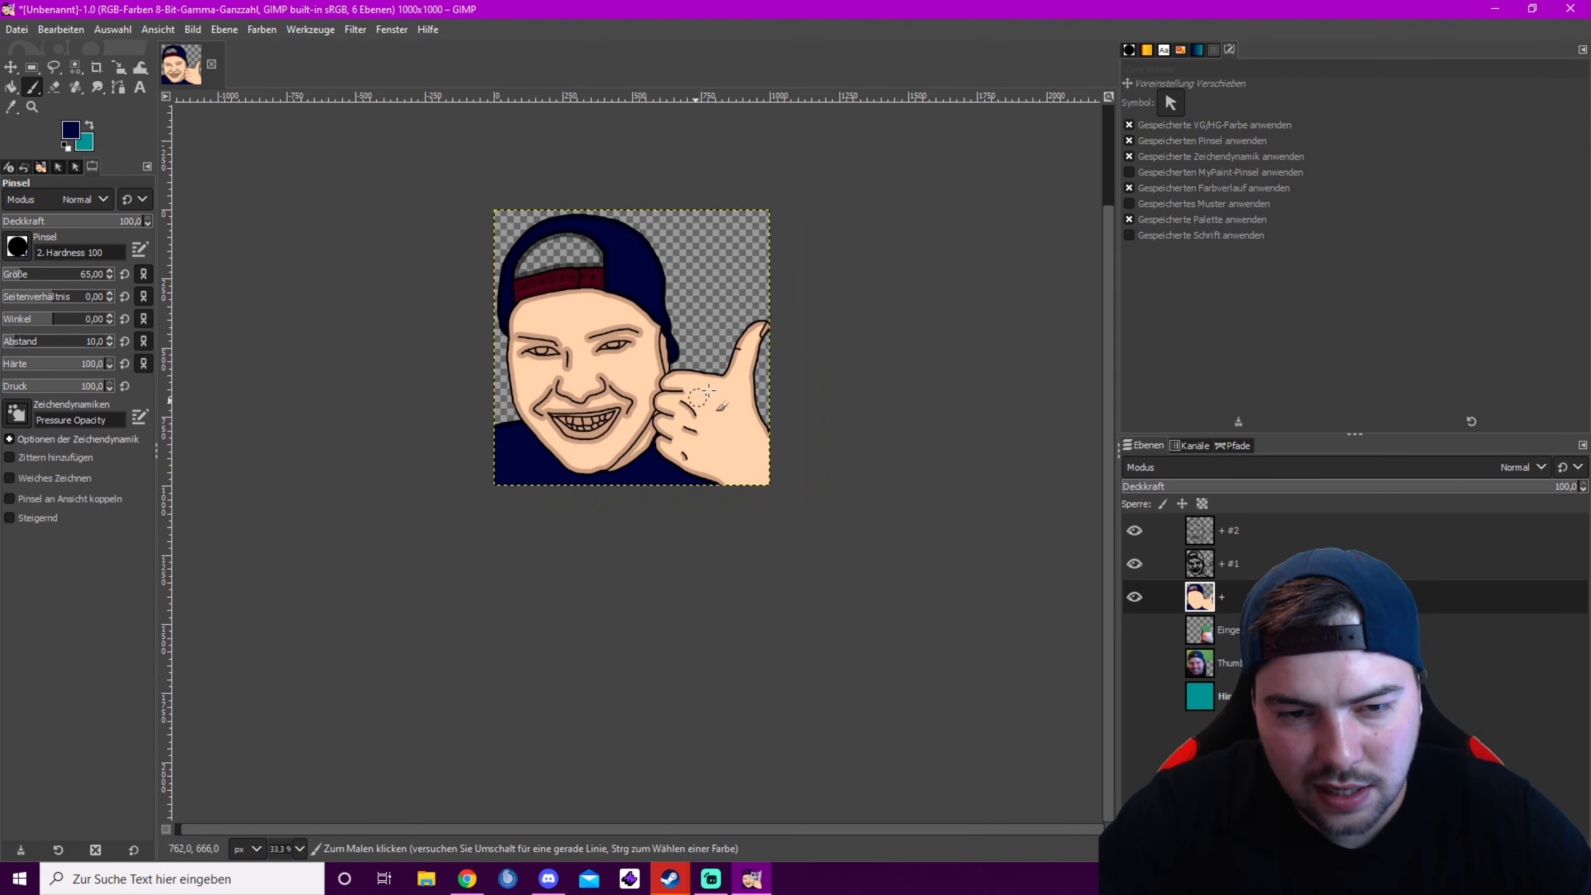
Set the foreground colour to white and paint the whites of the left eye with a size 10 brush
scroll(564, 369, "up", 7)
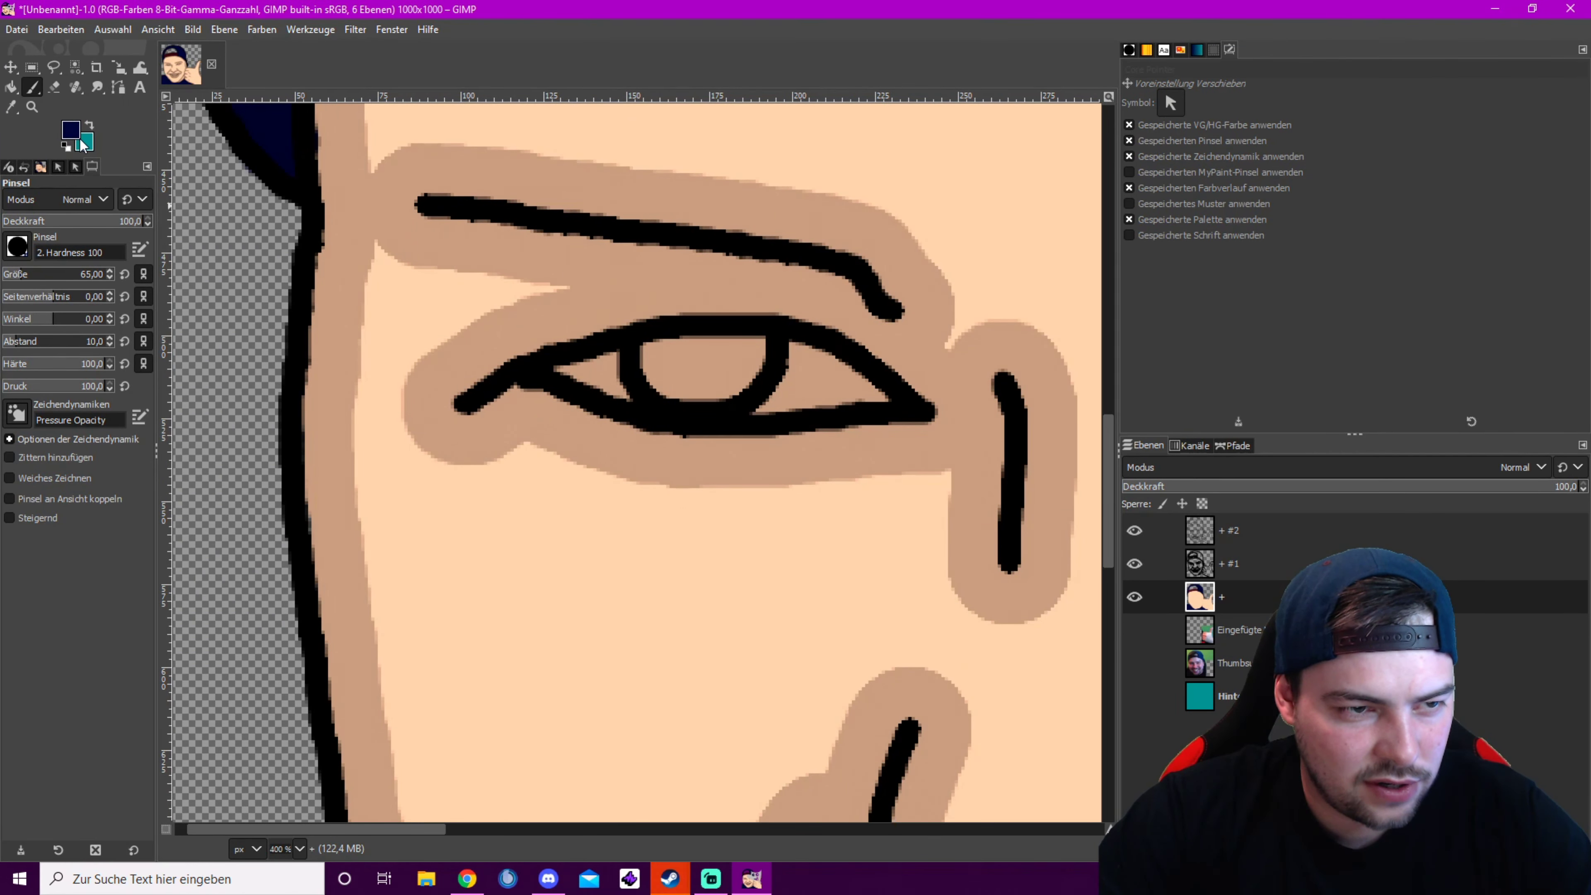
left_click(74, 135)
left_click(333, 441)
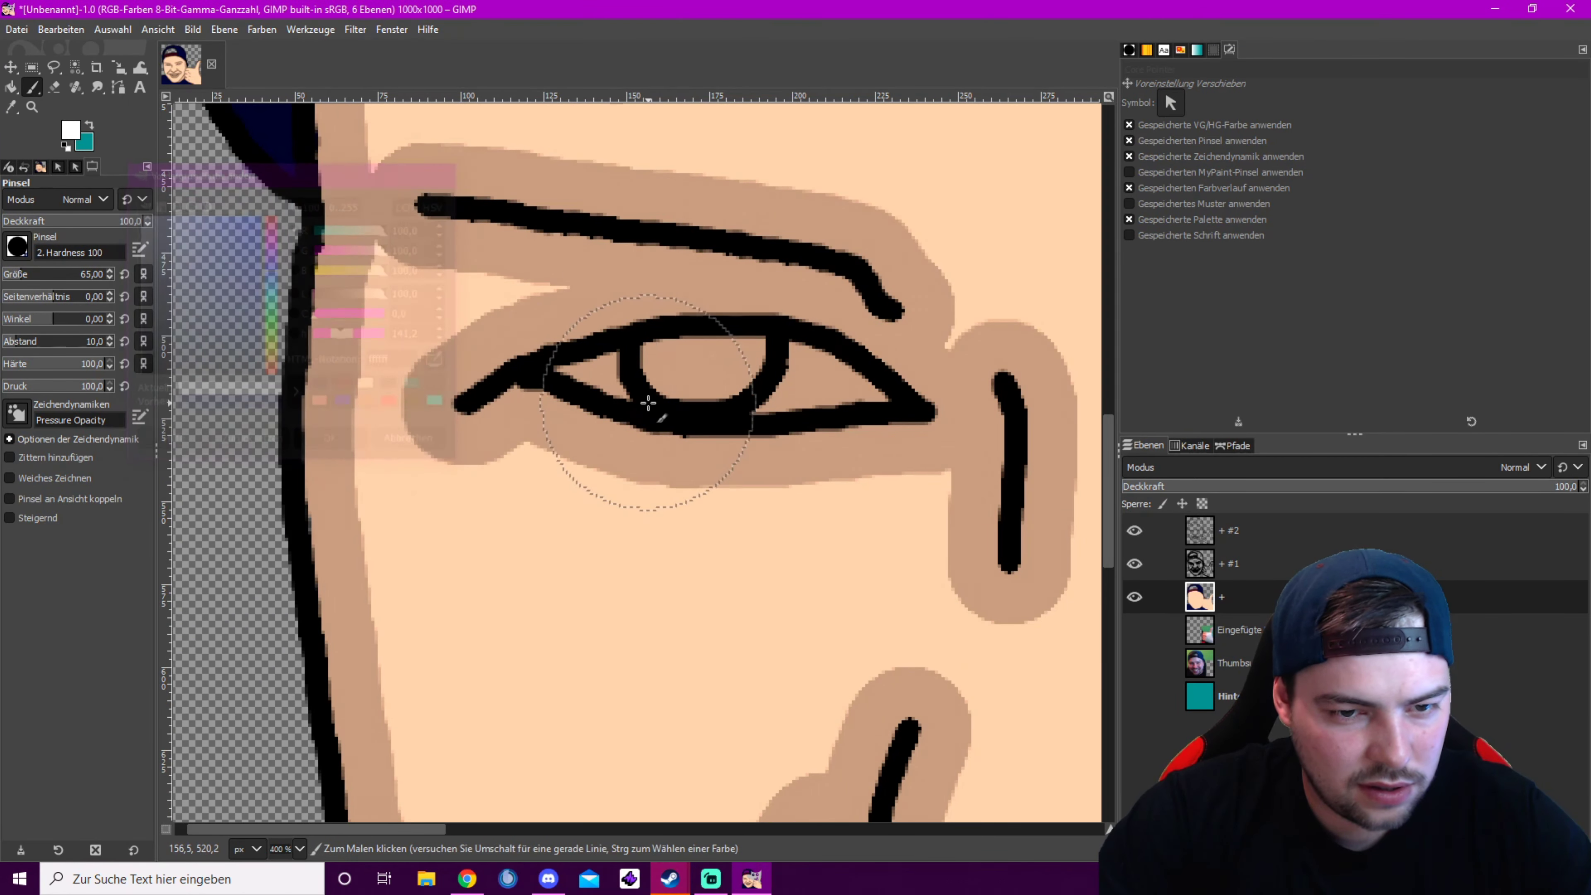
scroll(532, 356, "up", 3)
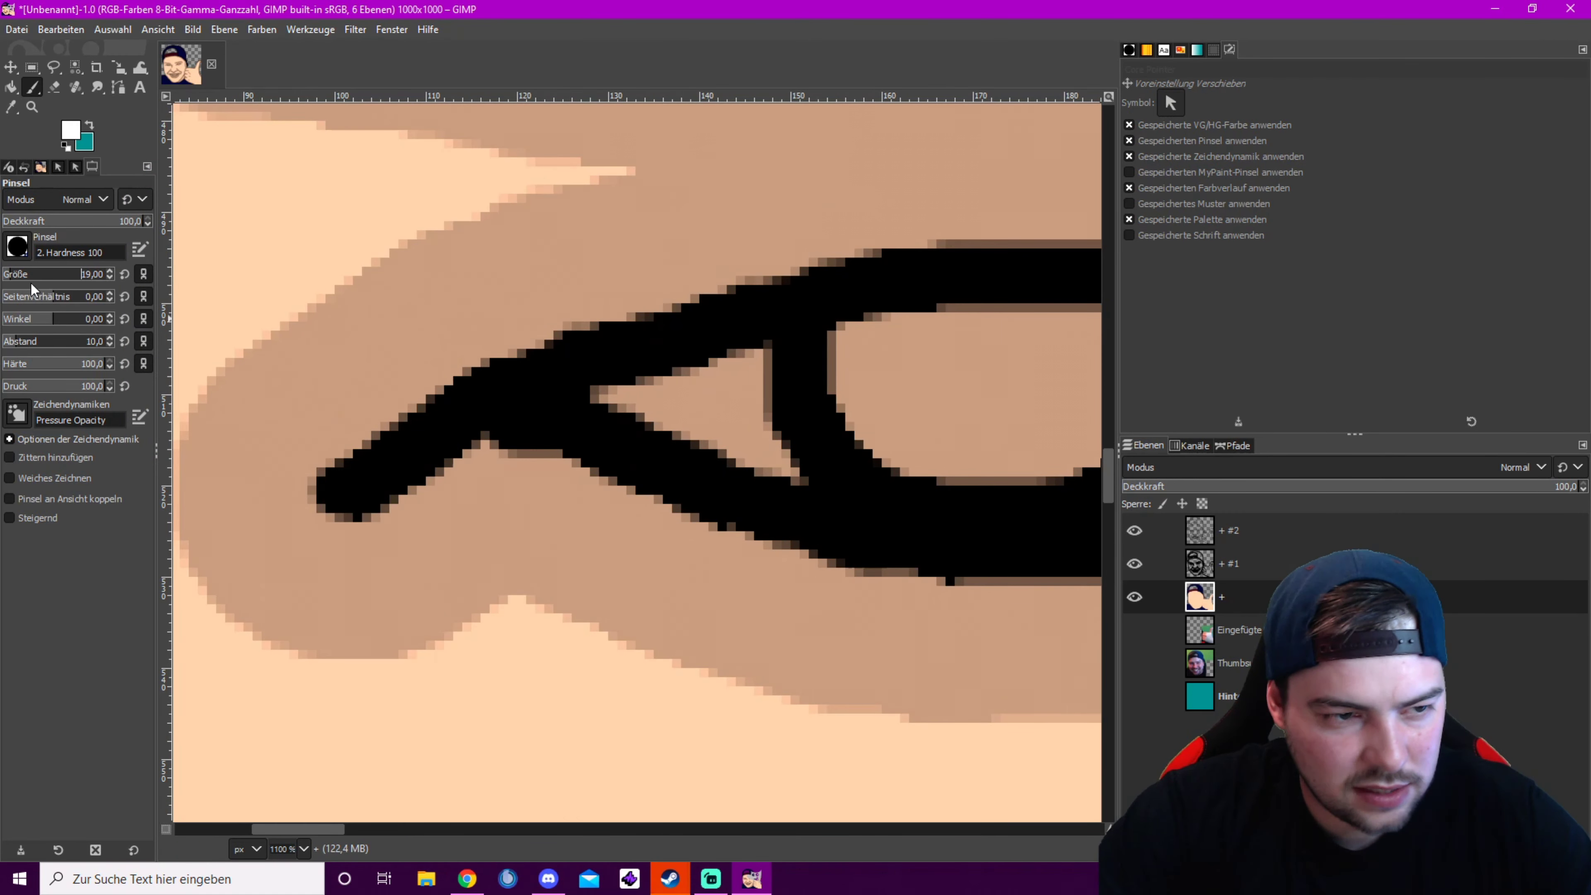
left_click(6, 275)
mouse_move(611, 411)
left_mouse_down()
mouse_move(749, 450)
mouse_move(765, 423)
mouse_move(745, 360)
left_mouse_up()
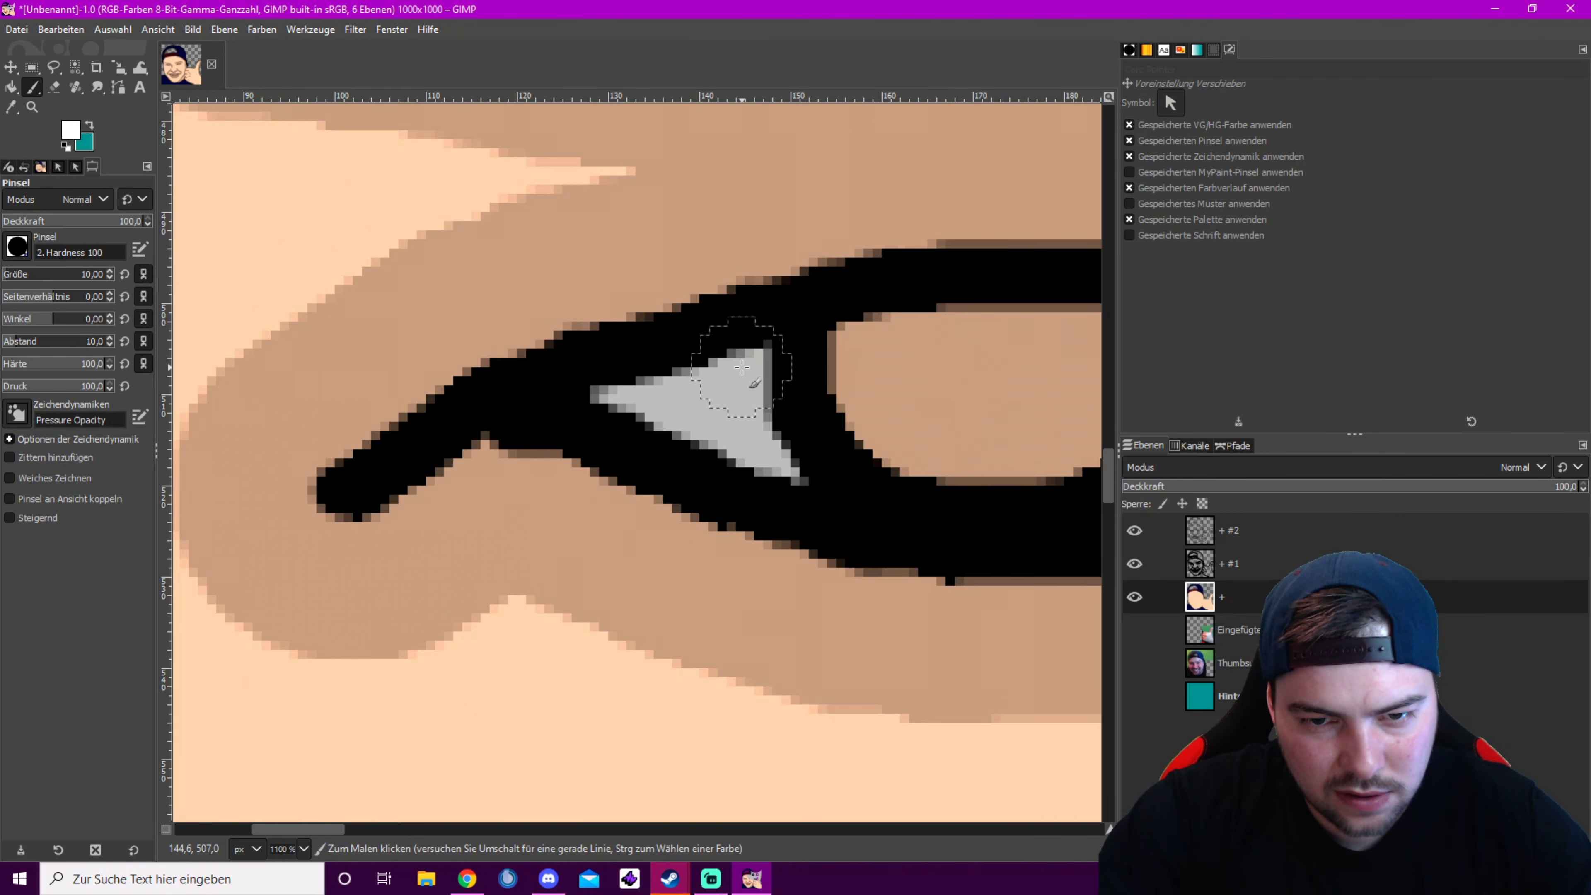
left_click_drag(1065, 401, 452, 395)
mouse_move(608, 403)
left_mouse_down()
mouse_move(649, 348)
mouse_move(623, 445)
mouse_move(557, 497)
mouse_move(851, 463)
mouse_move(699, 375)
left_mouse_up()
Paint the whites of the right eye white with the size 10 brush
scroll(627, 389, "right", 20)
left_click_drag(461, 433, 603, 367)
scroll(728, 373, "right", 5)
mouse_move(689, 300)
left_mouse_down()
mouse_move(650, 436)
mouse_move(763, 314)
left_mouse_up()
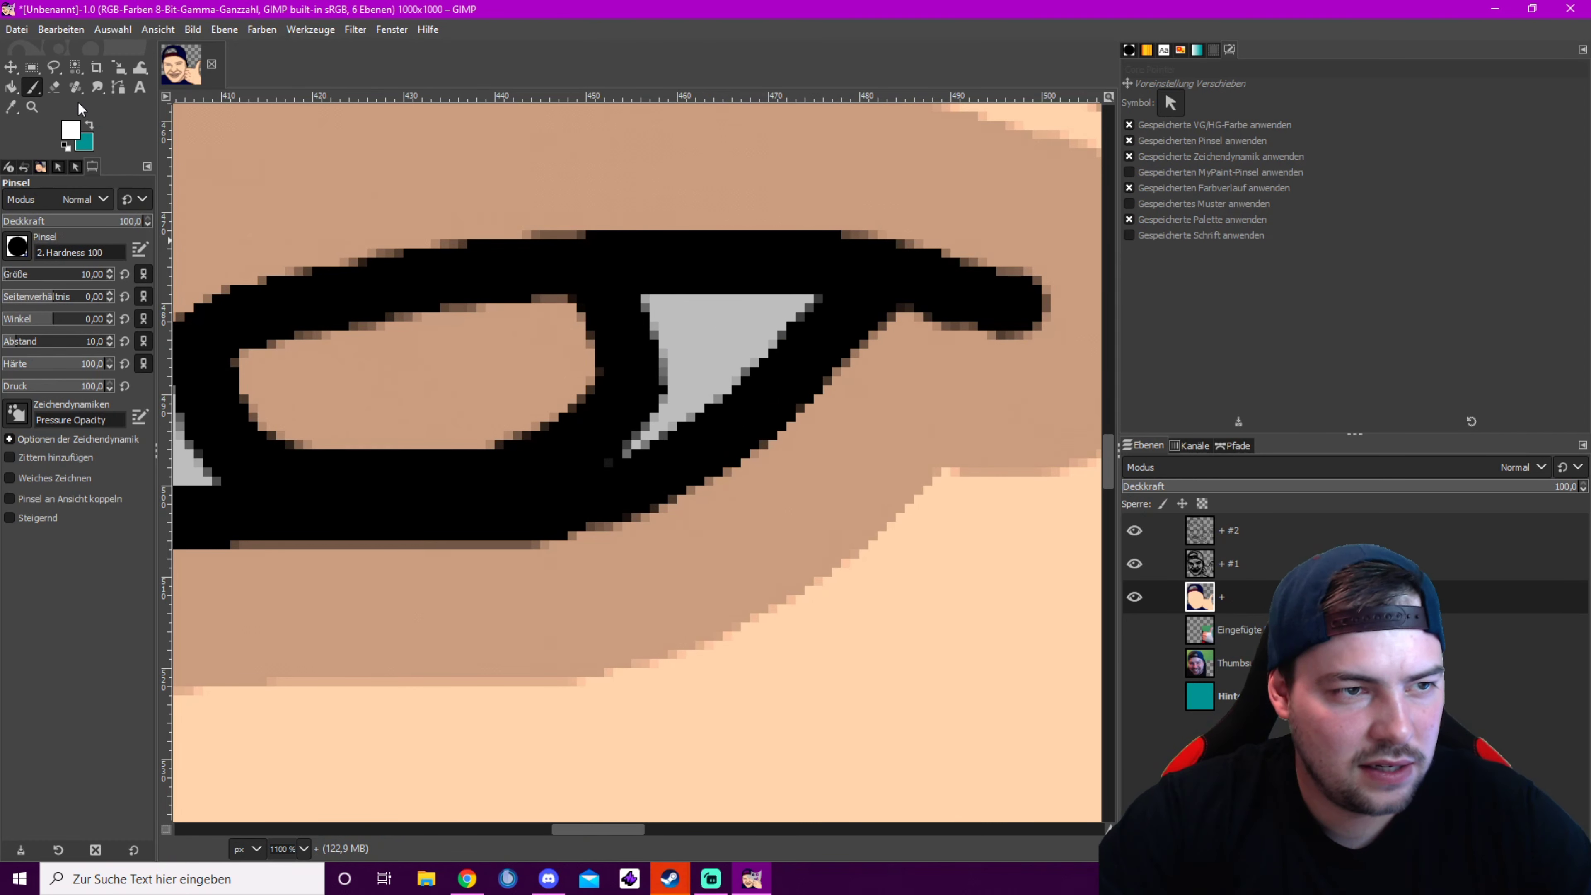
Erase the shading over the whites of both eyes on layer + #1 with a size 10 eraser
left_click(1207, 578)
mouse_move(673, 342)
left_mouse_down()
mouse_move(729, 313)
mouse_move(773, 324)
mouse_move(622, 444)
left_mouse_up()
scroll(811, 420, "left", 5)
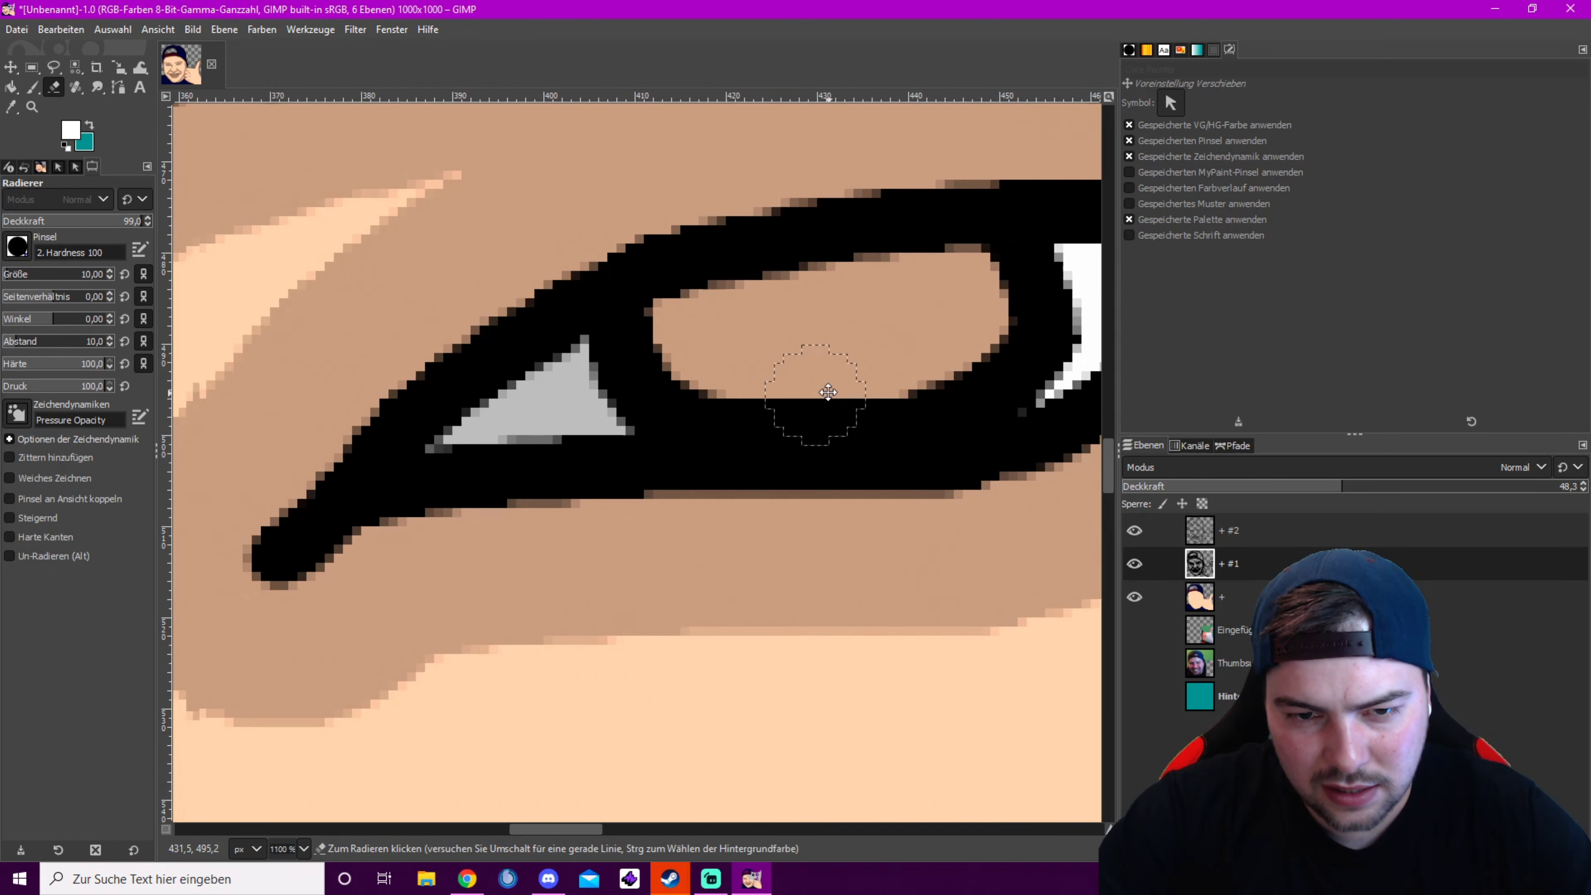
mouse_move(739, 407)
left_mouse_down()
mouse_move(621, 420)
mouse_move(590, 363)
mouse_move(551, 389)
left_mouse_up()
scroll(817, 313, "left", 15)
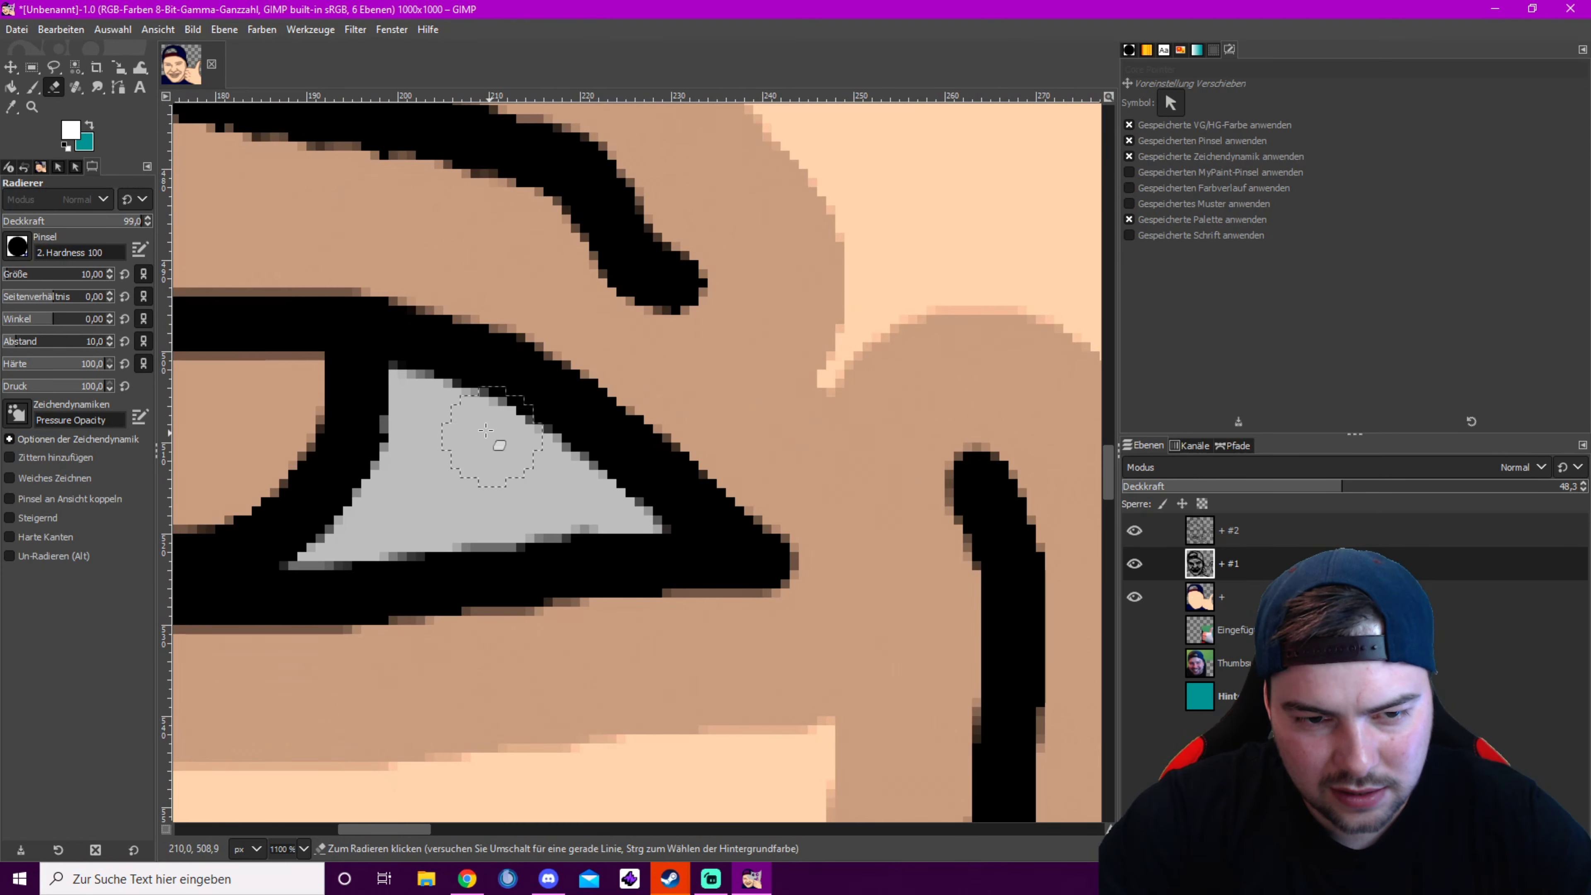
mouse_move(479, 434)
left_mouse_down()
mouse_move(393, 480)
mouse_move(357, 551)
mouse_move(451, 434)
mouse_move(351, 376)
left_mouse_up()
scroll(499, 450, "left", 10)
mouse_move(500, 450)
left_mouse_down()
mouse_move(340, 472)
mouse_move(519, 548)
left_mouse_up()
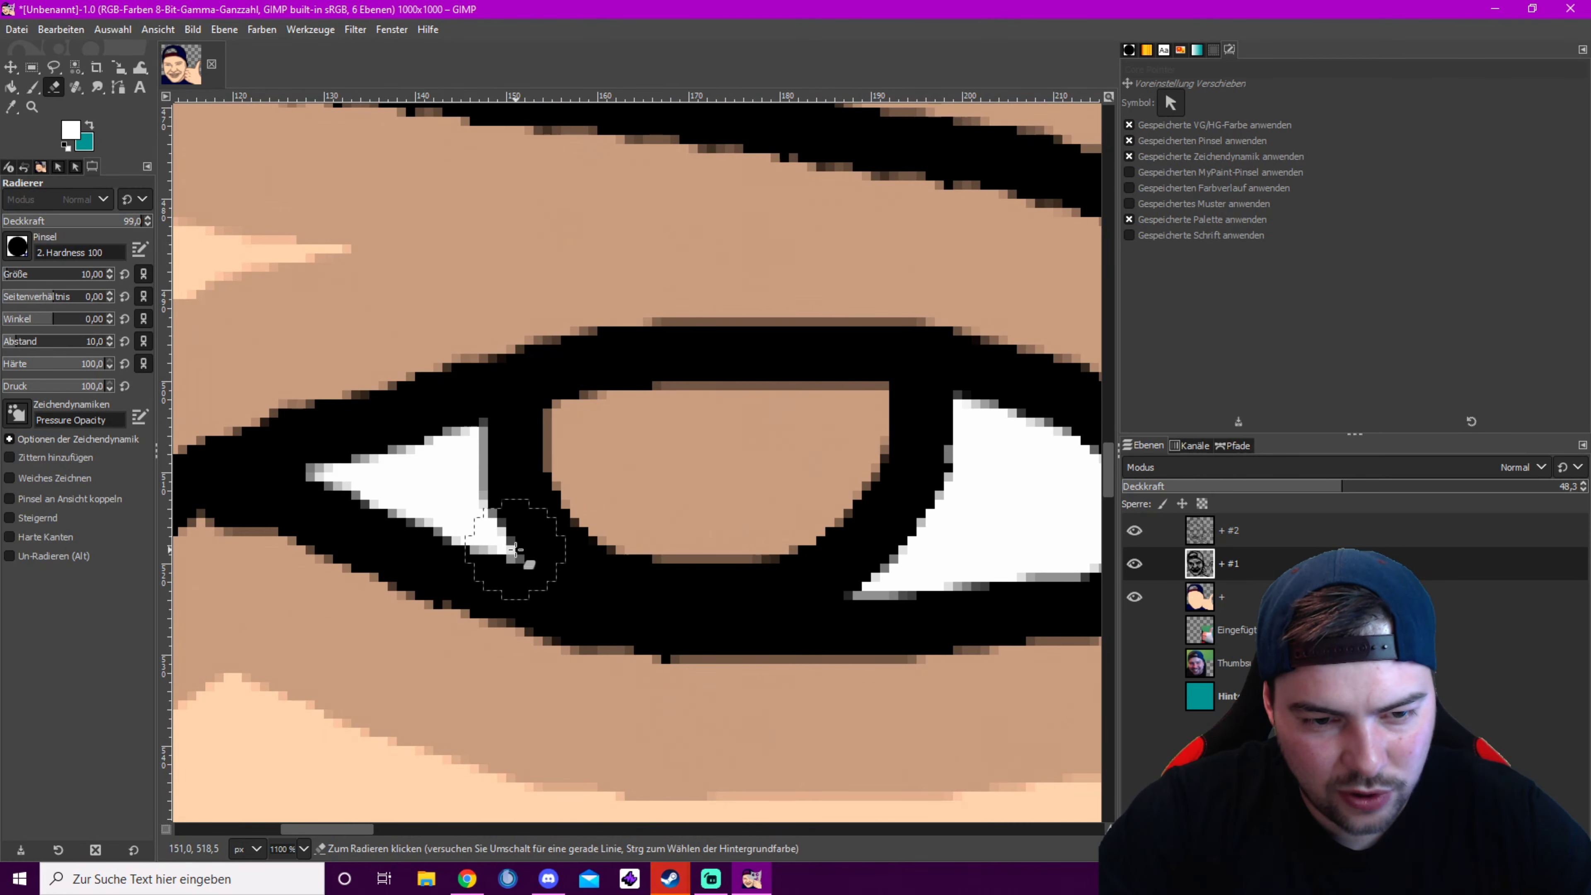
scroll(703, 520, "down", 4)
left_click_drag(871, 584, 645, 487)
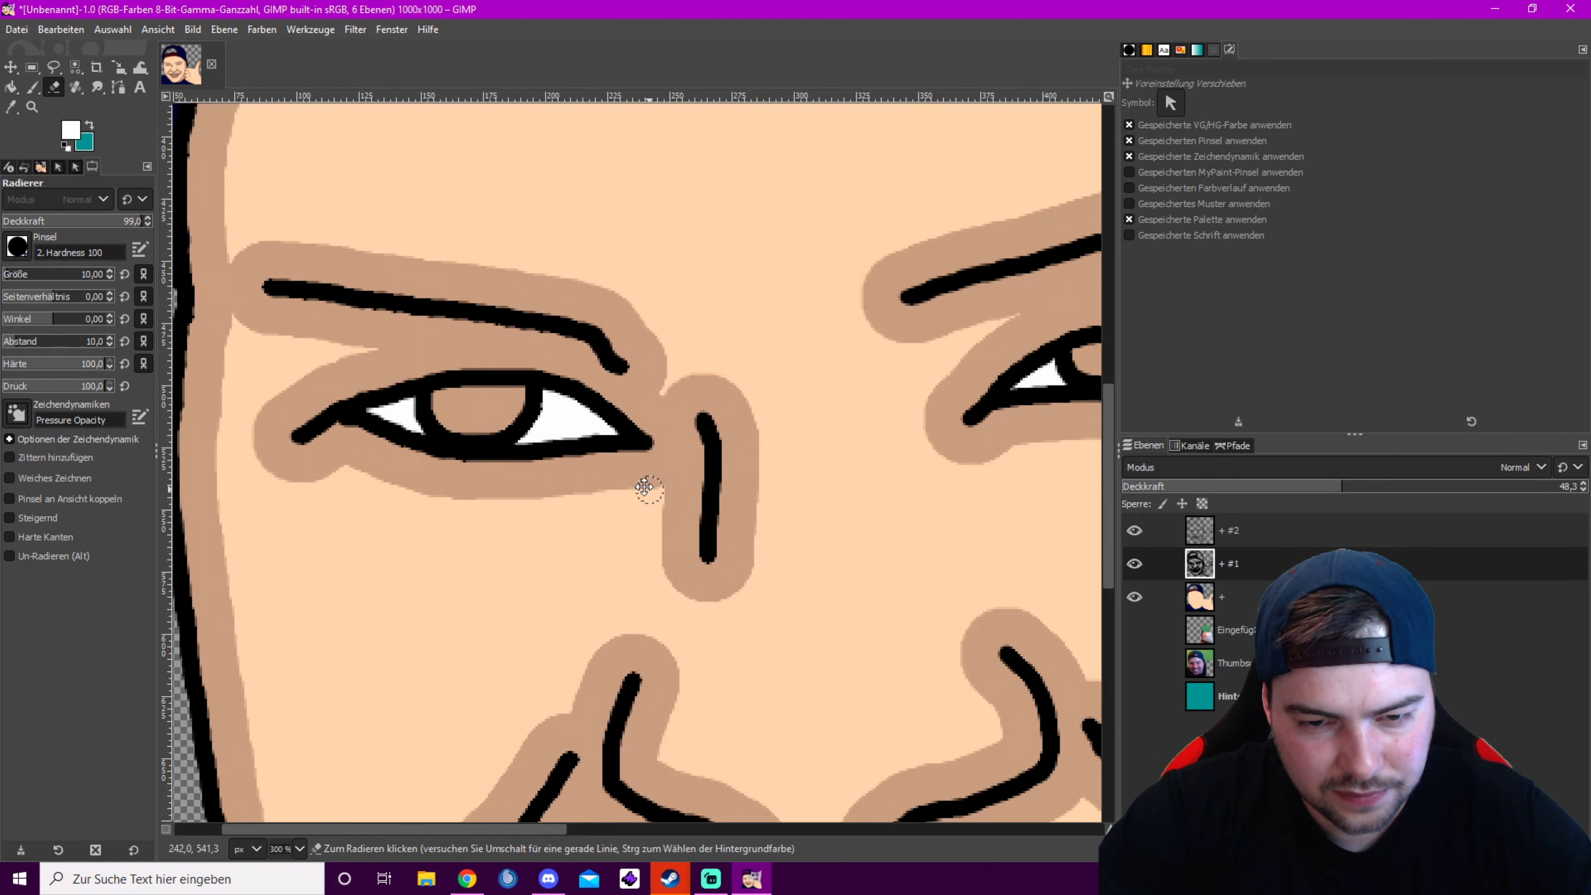
Choose a dark brown foreground colour (2c1203) and paint the irises of both eyes on layer + with the size 10 brush
left_click(72, 128)
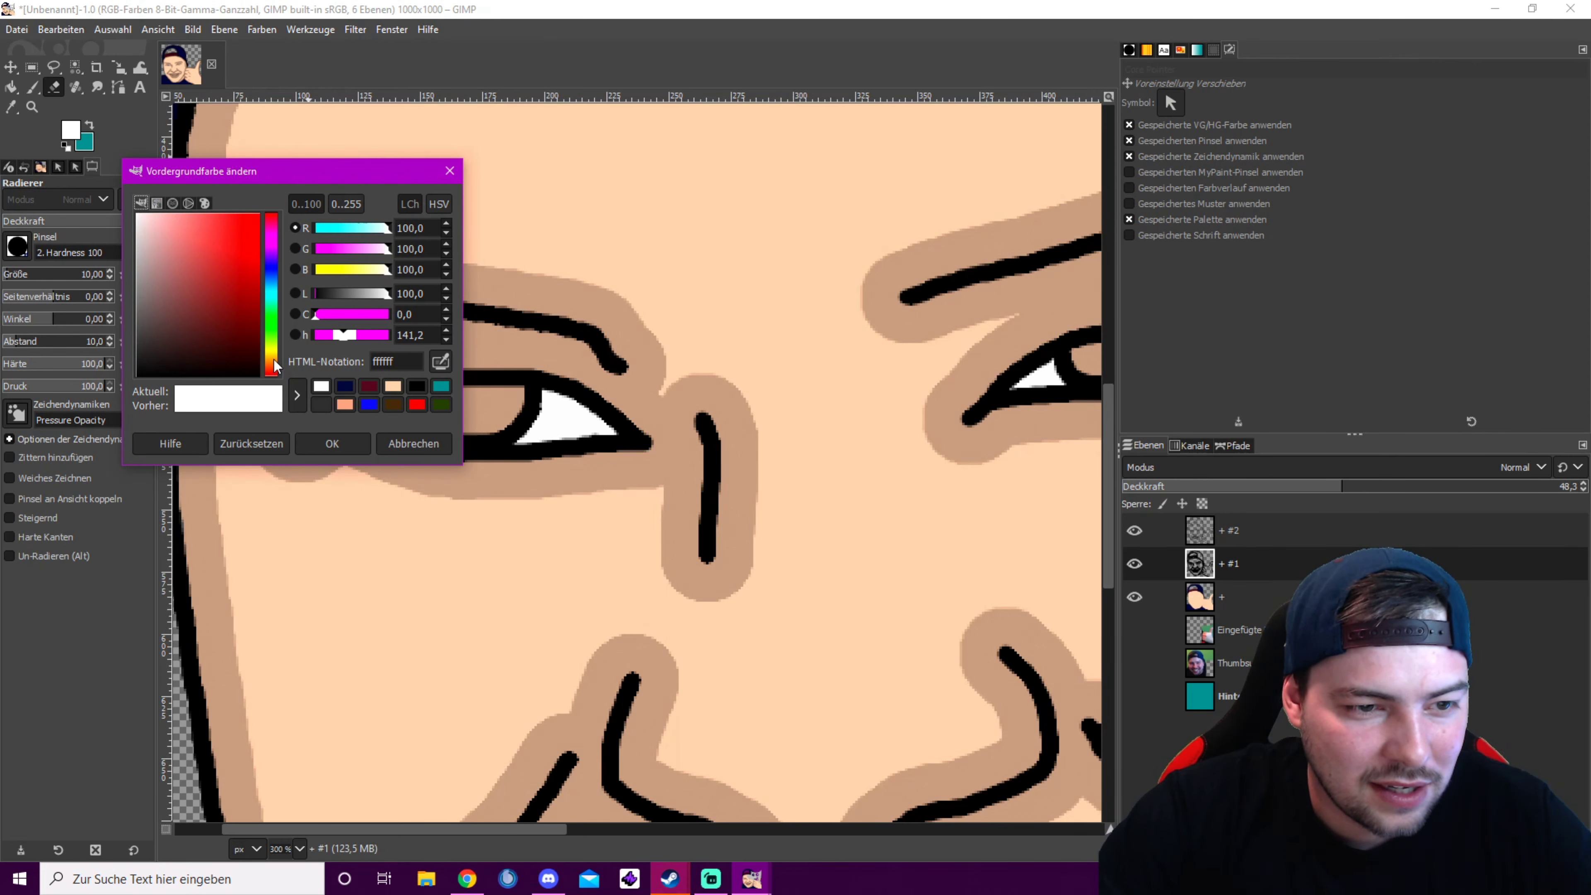
left_click_drag(274, 357, 253, 348)
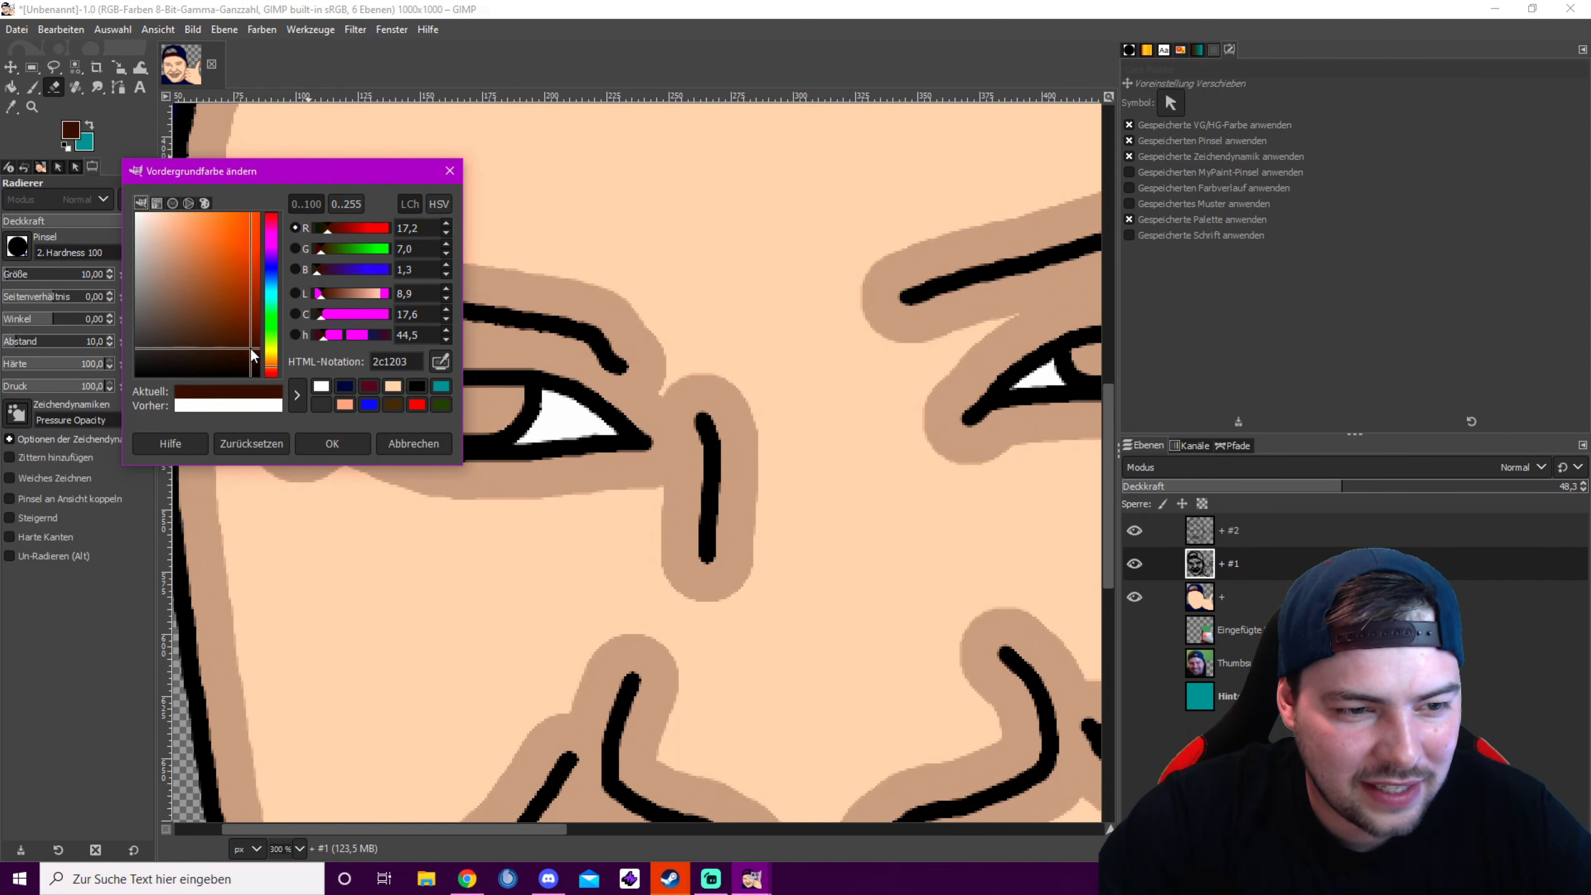
left_click(332, 443)
left_click(33, 87)
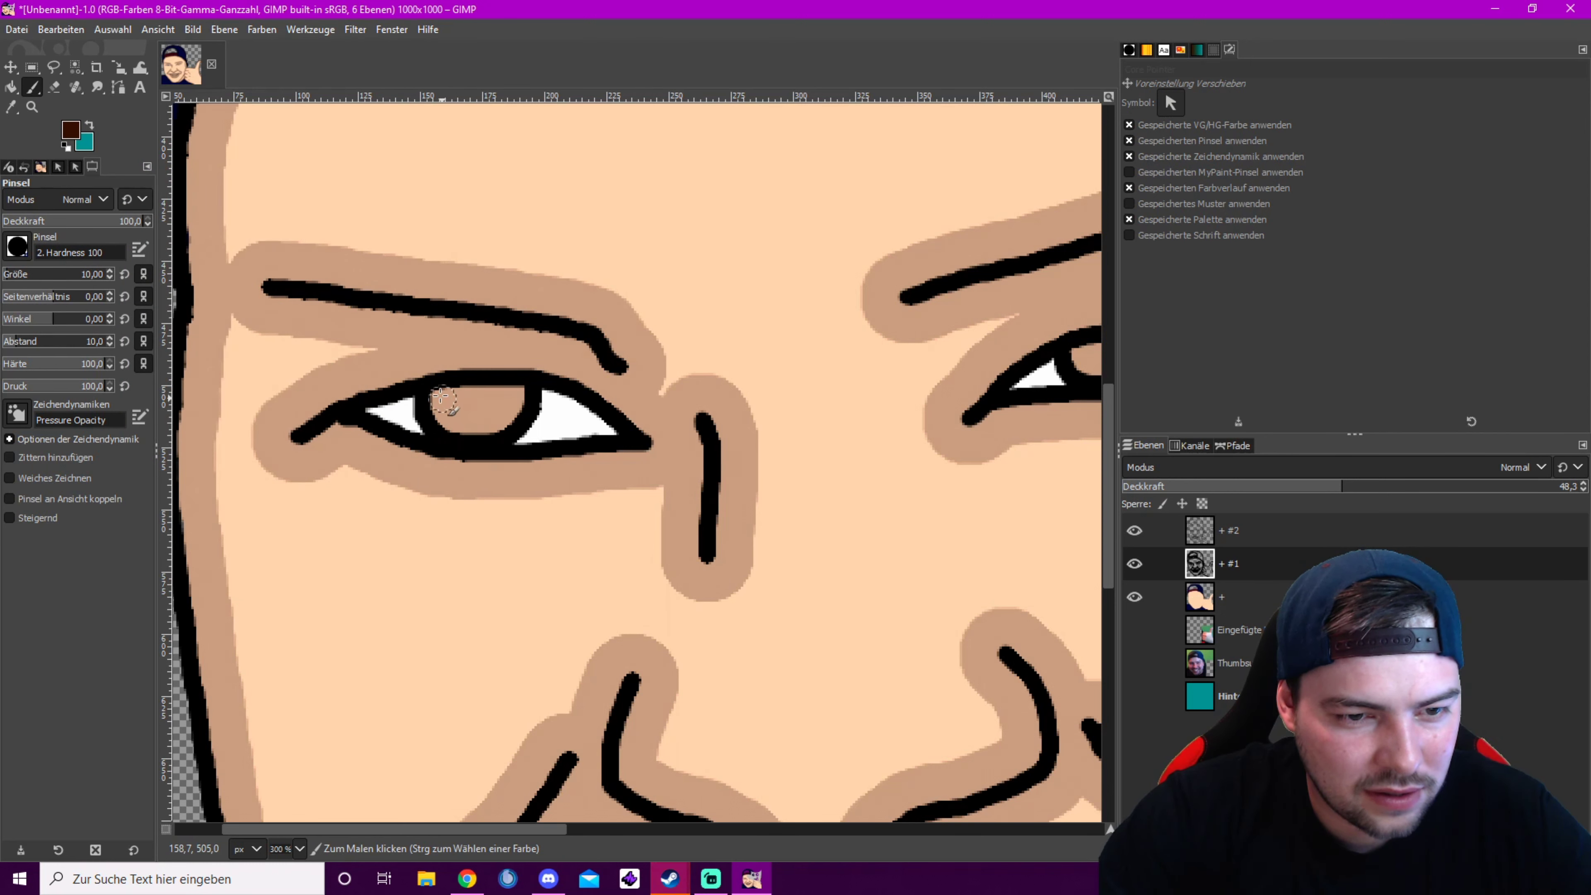
left_click(1149, 597)
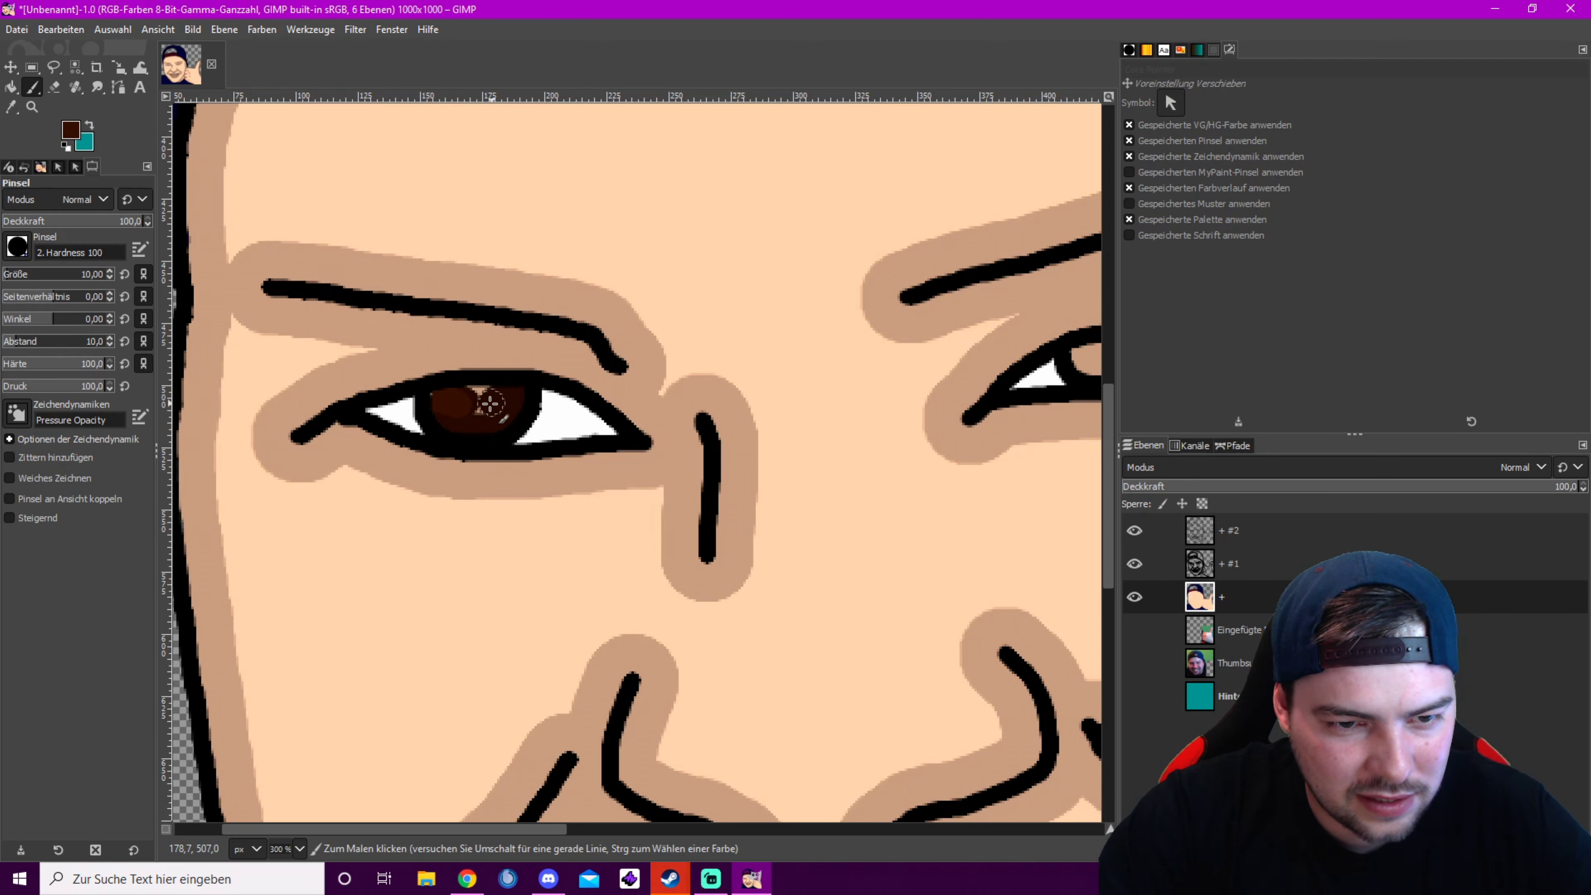
left_click_drag(743, 375, 436, 394)
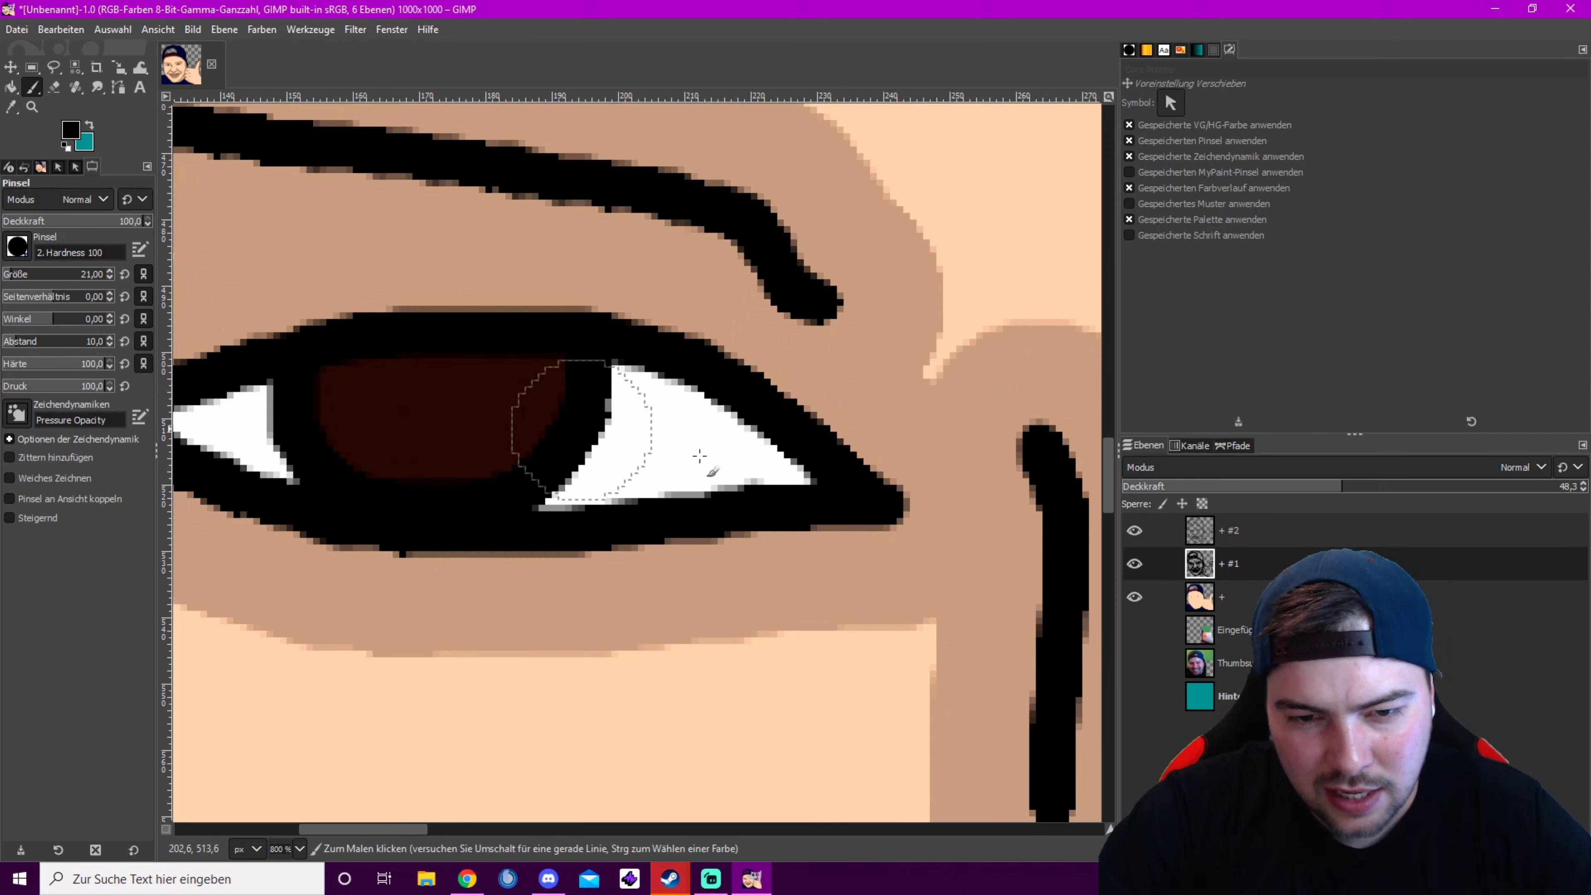
Place a black pupil in each iris on layer + with a size 21 brush
left_click(1199, 597)
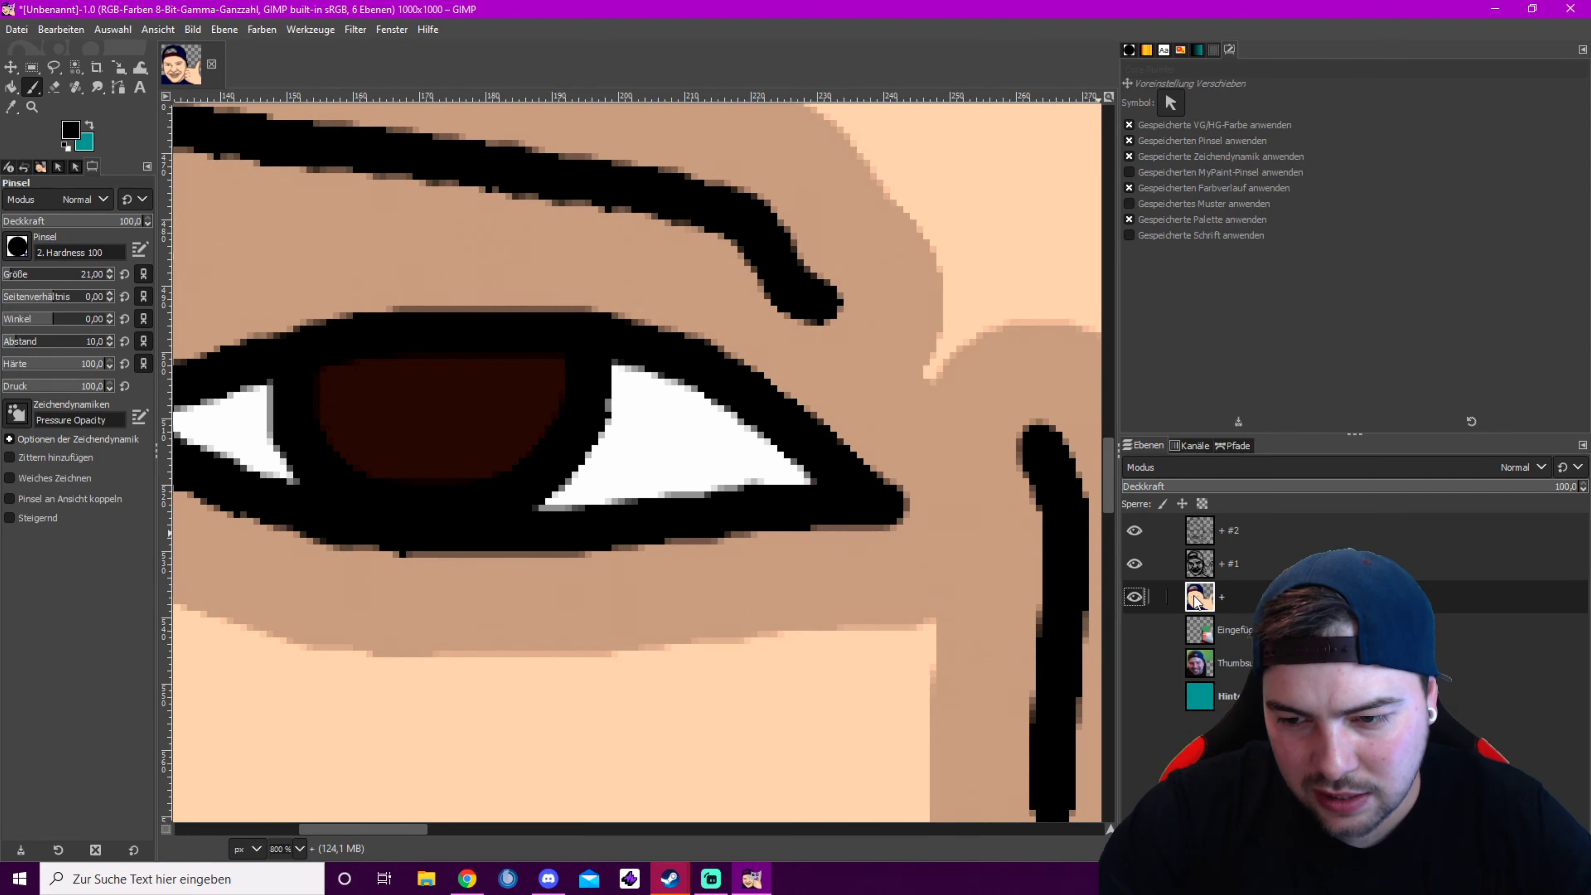
left_click(453, 410)
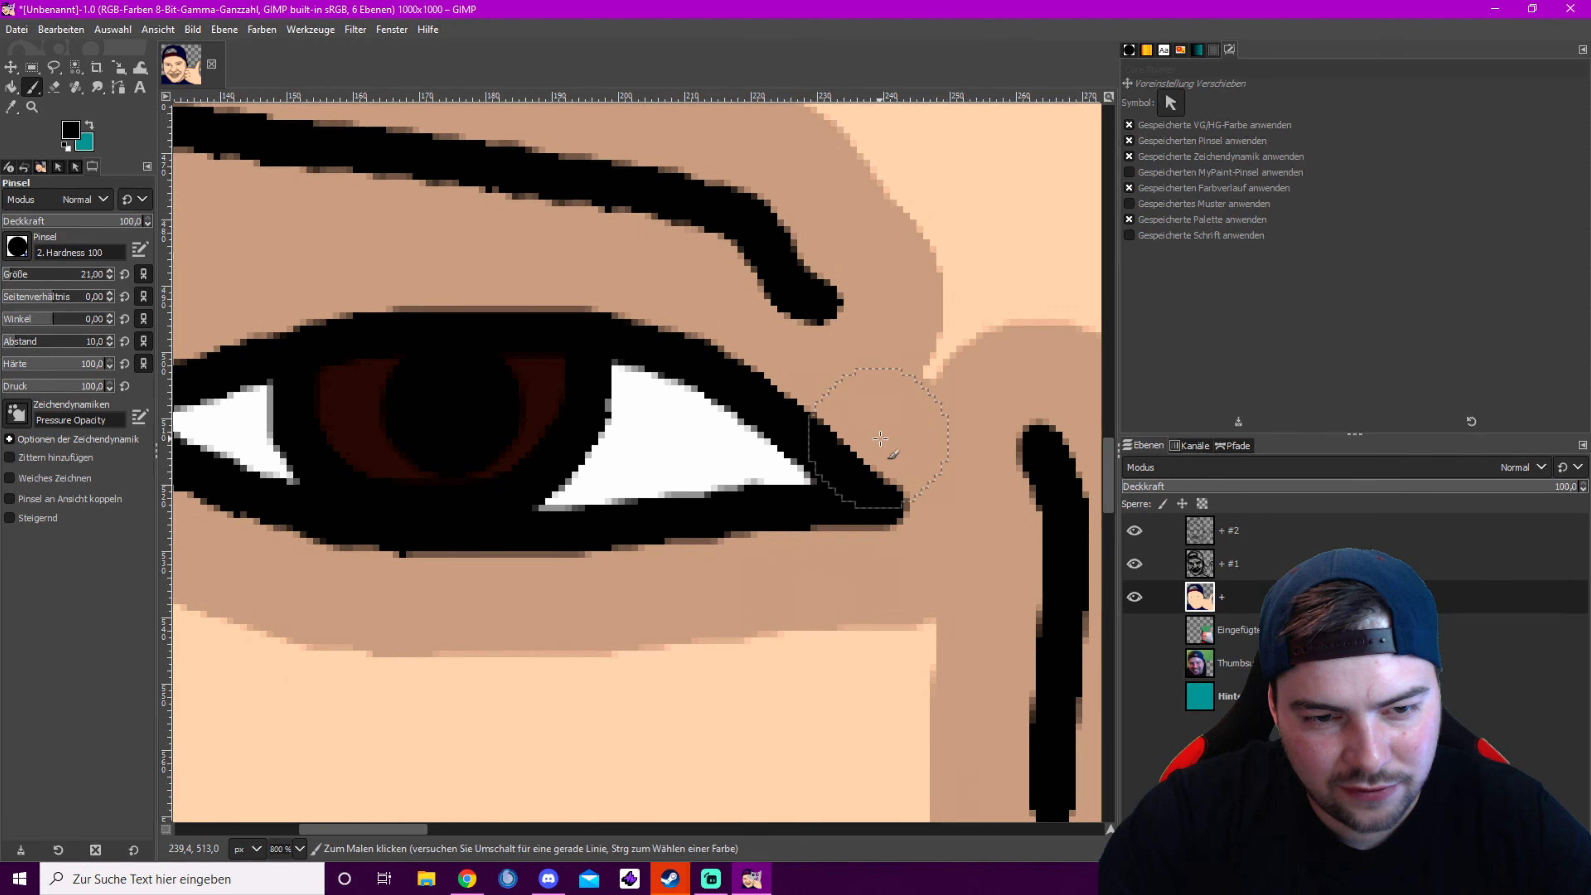
scroll(870, 411, "right", 10)
left_click(874, 242)
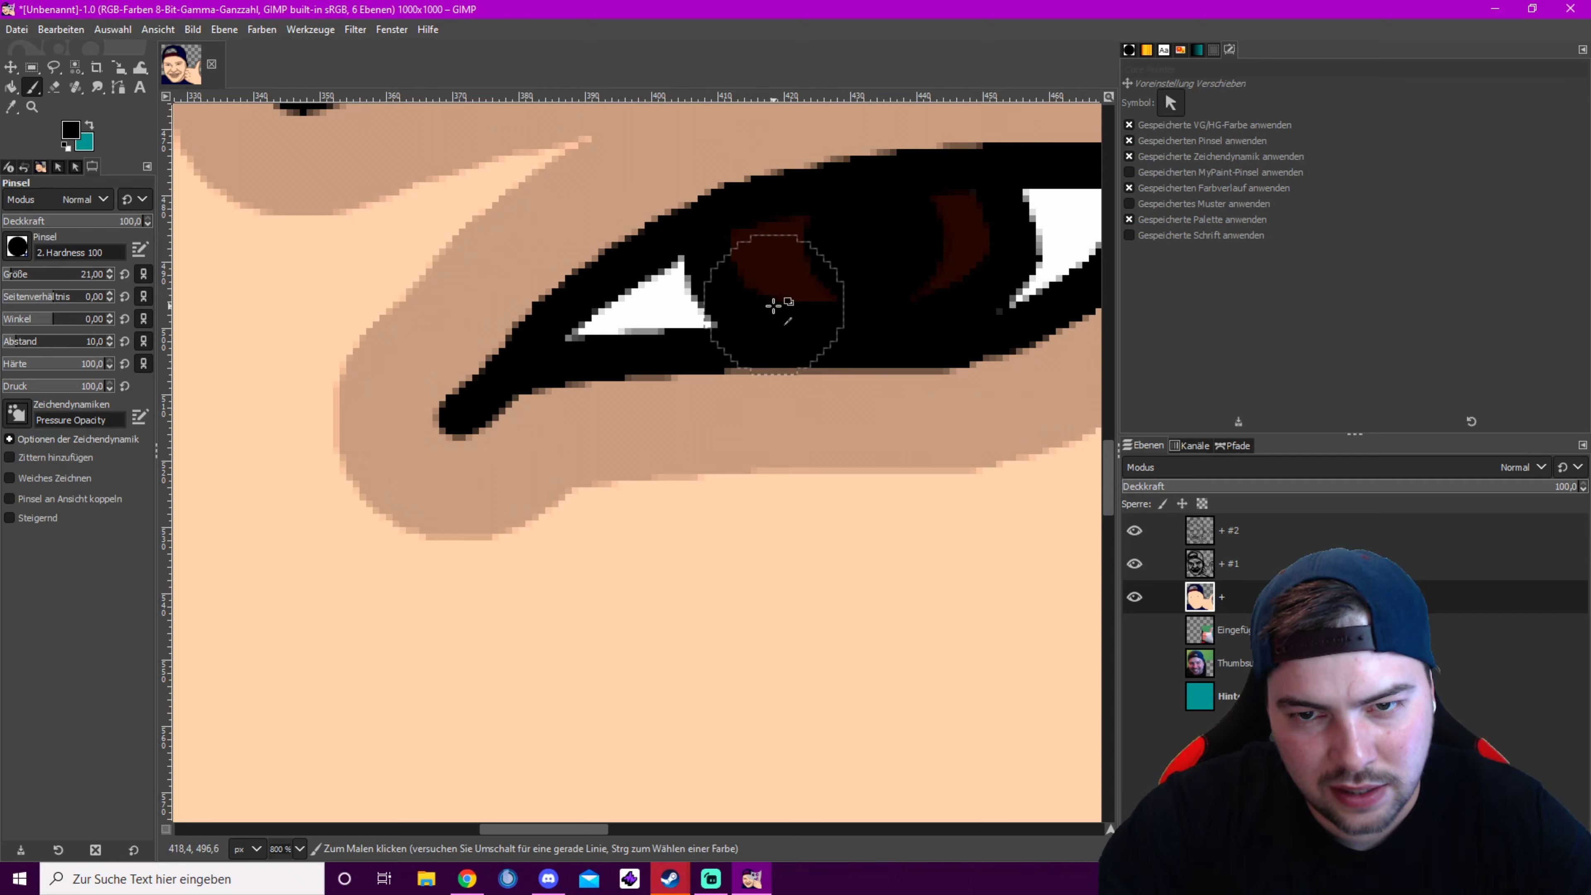
scroll(779, 306, "down", 5)
Set the foreground colour to white and add a light reflection to each pupil with a size 5 brush
left_click(70, 130)
left_click(369, 386)
left_click(332, 443)
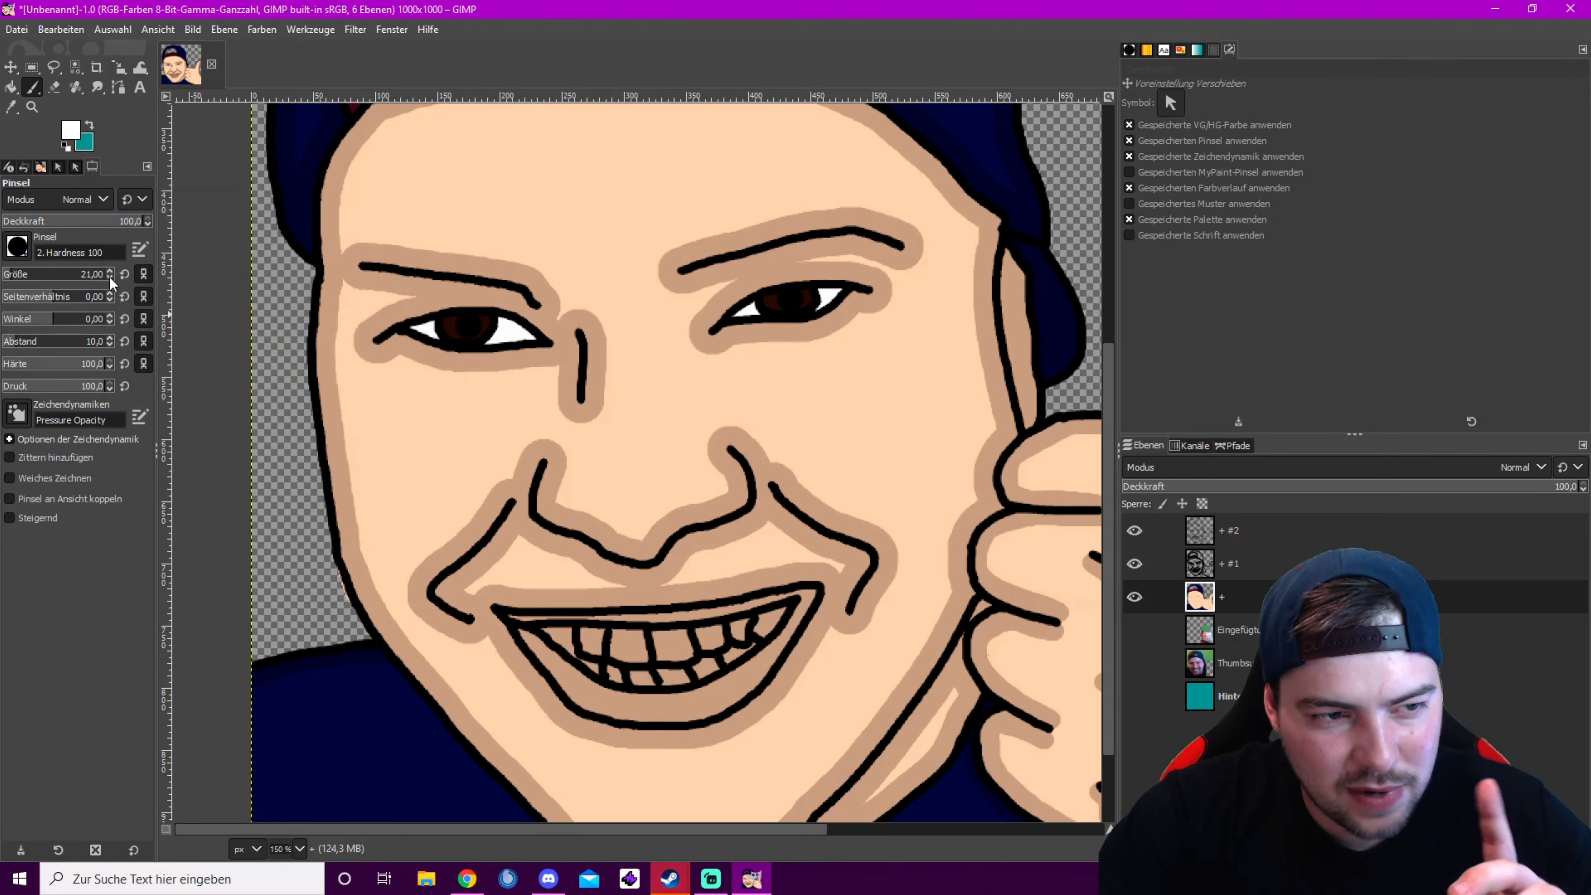
scroll(110, 275, "down", 16)
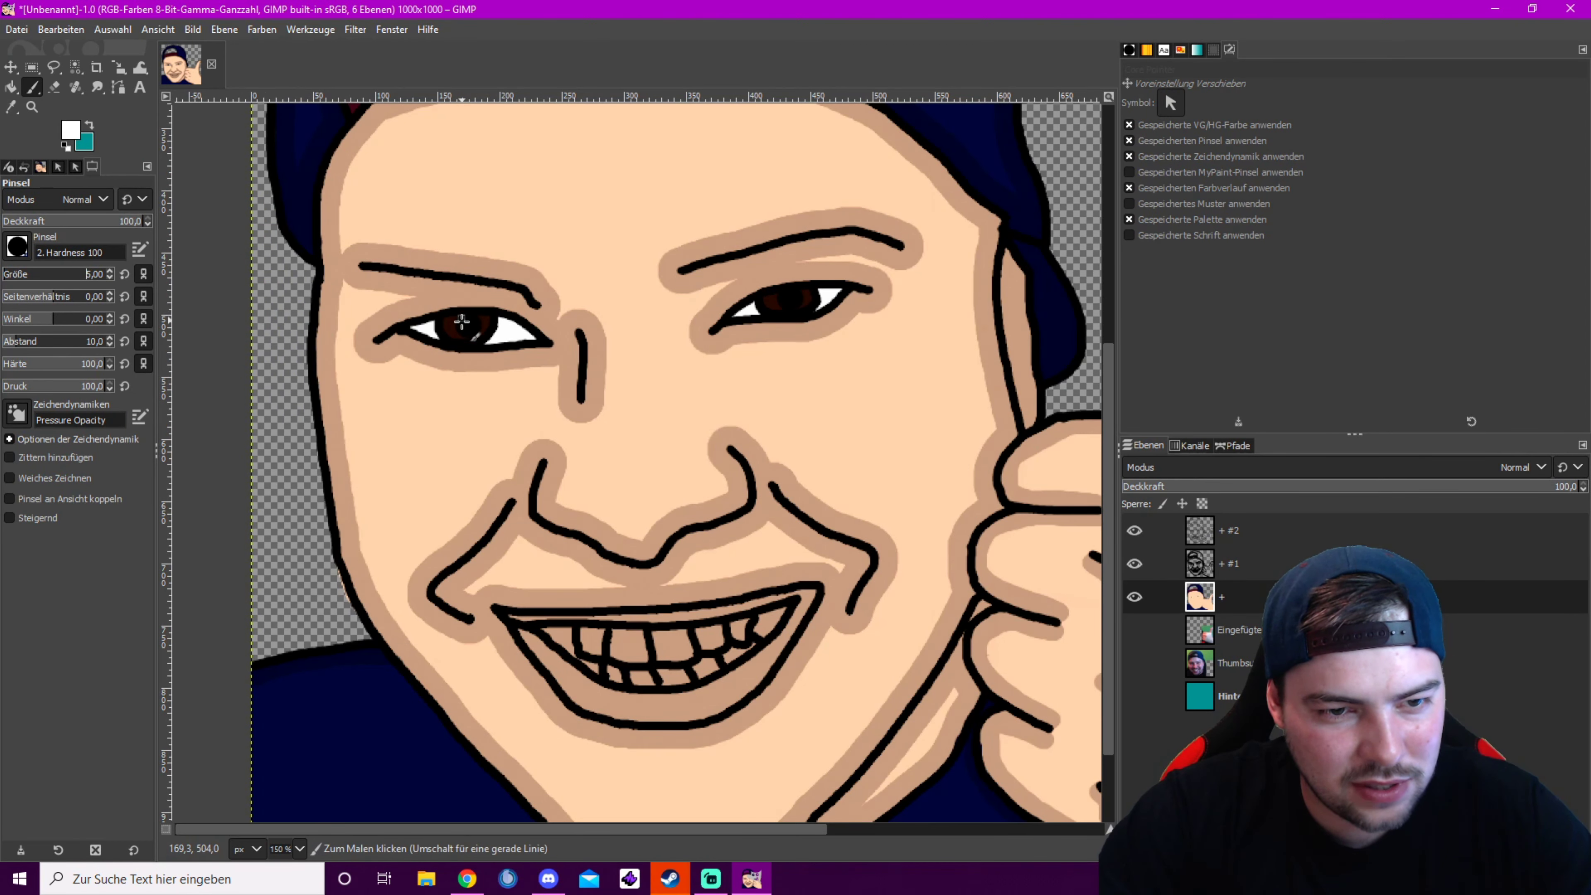
scroll(476, 321, "up", 5)
left_click(524, 285)
scroll(697, 349, "right", 10)
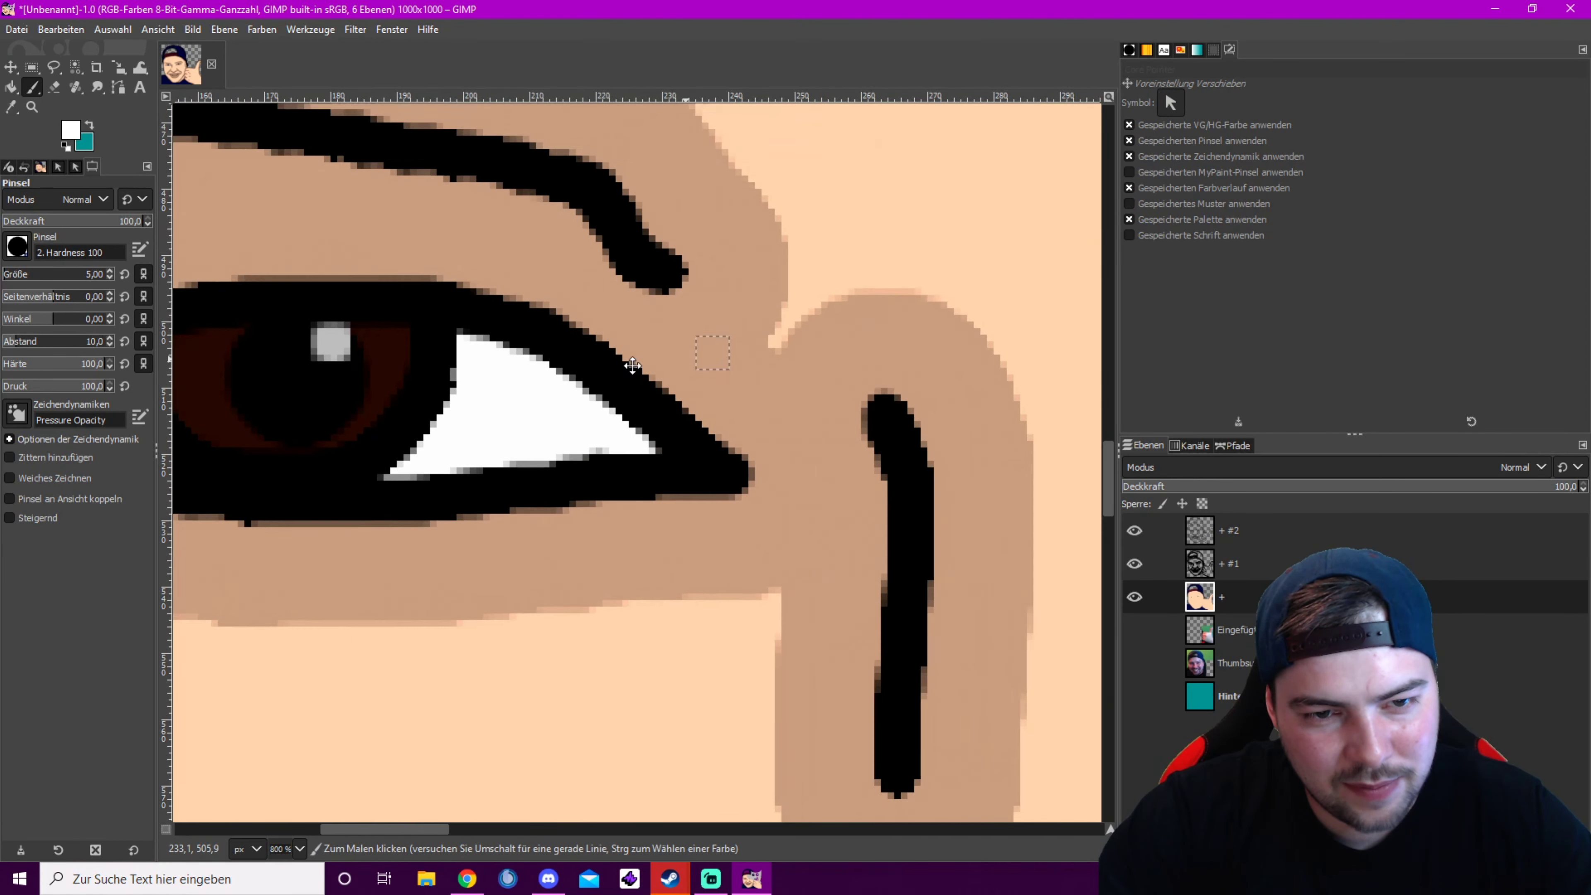
left_click(730, 239)
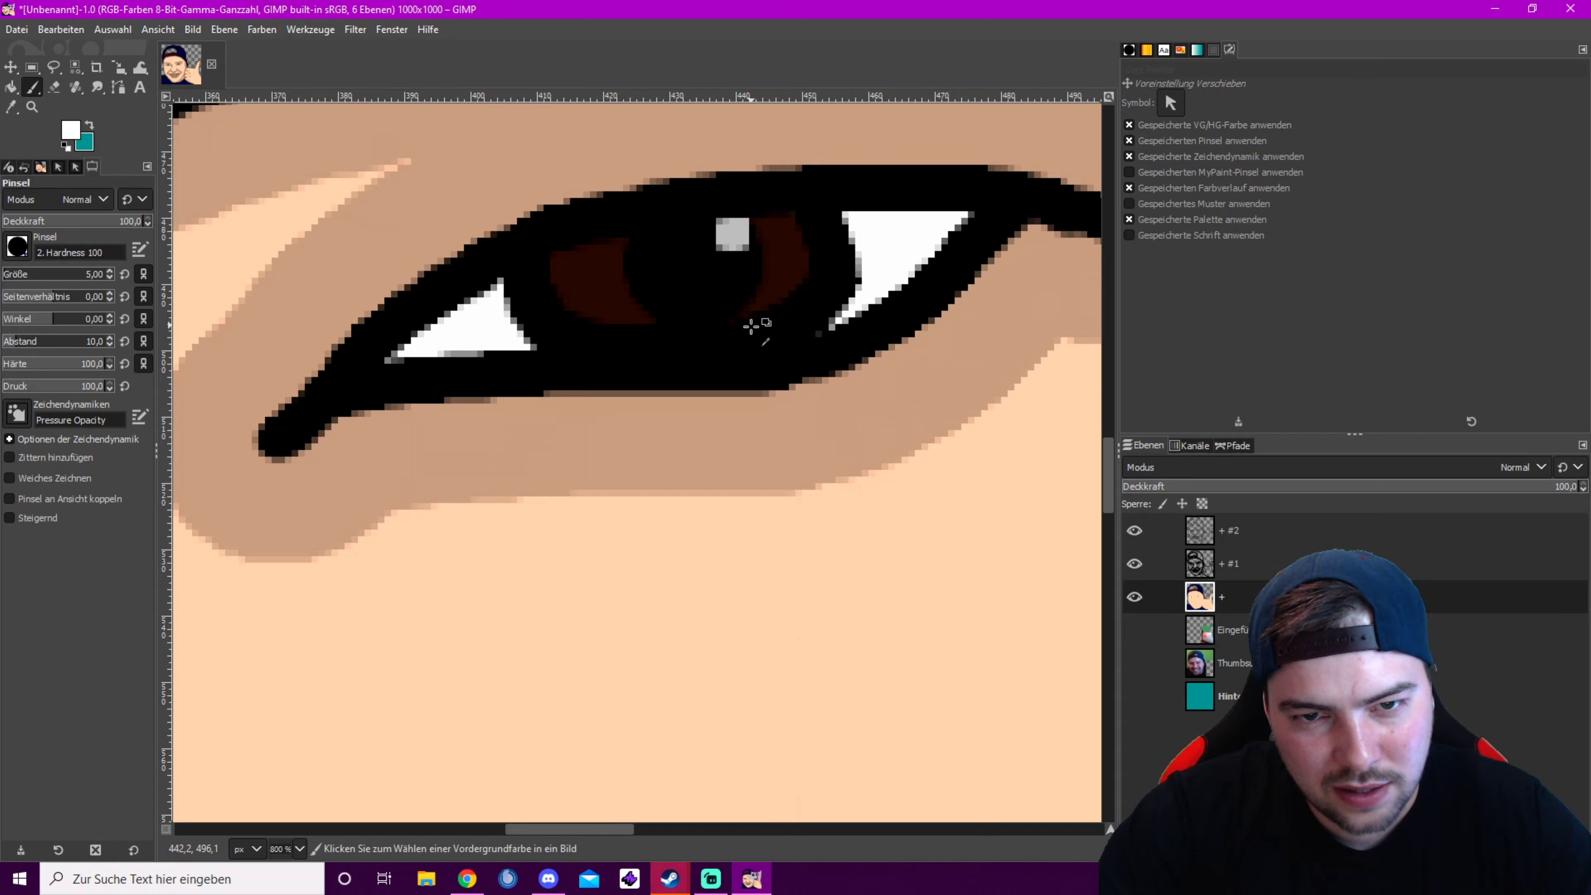
scroll(665, 374, "down", 7)
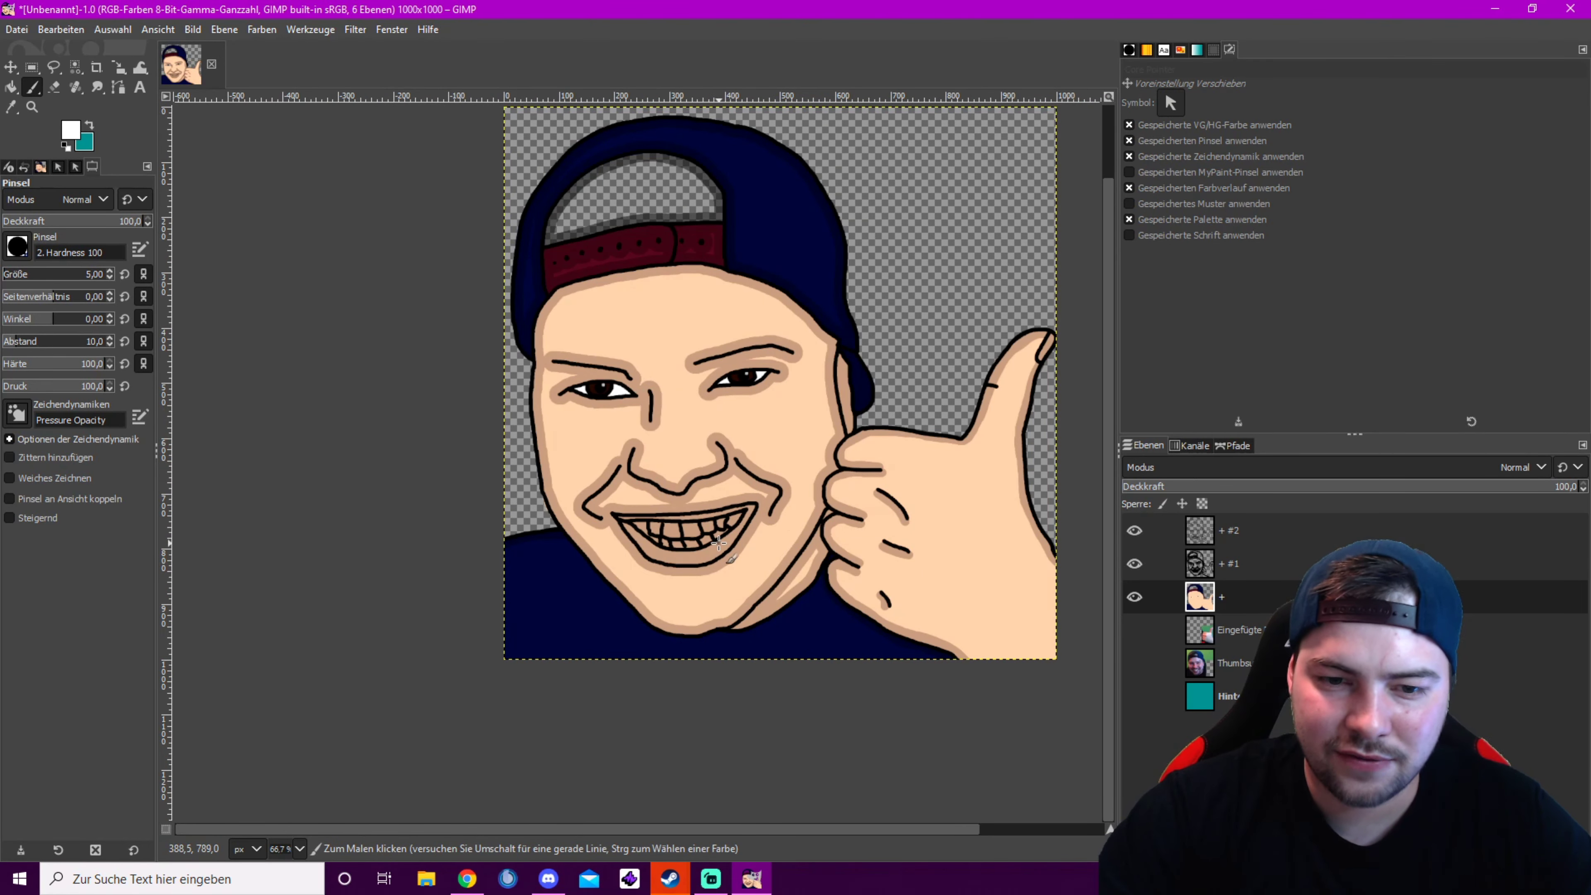
Paint all the teeth white on layer + with a size 17 brush
scroll(746, 506, "up", 6)
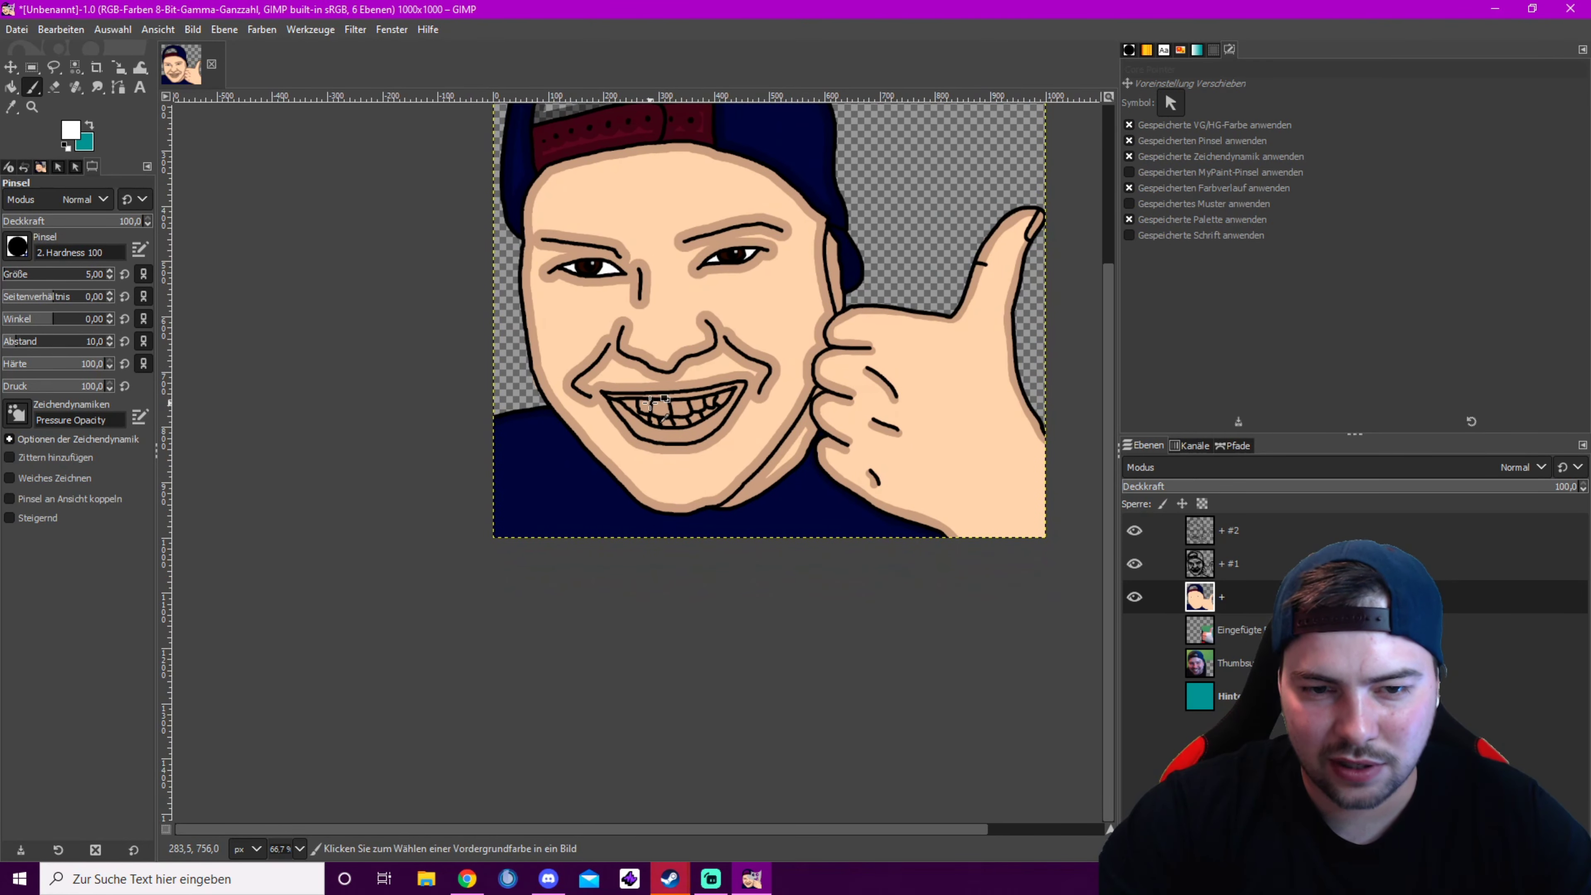
scroll(109, 274, "up", 12)
mouse_move(438, 417)
left_mouse_down()
mouse_move(894, 419)
mouse_move(570, 447)
left_mouse_up()
mouse_move(589, 445)
left_mouse_down()
mouse_move(738, 433)
mouse_move(966, 357)
mouse_move(758, 530)
mouse_move(532, 595)
mouse_move(565, 599)
mouse_move(284, 547)
mouse_move(716, 556)
mouse_move(896, 511)
left_mouse_up()
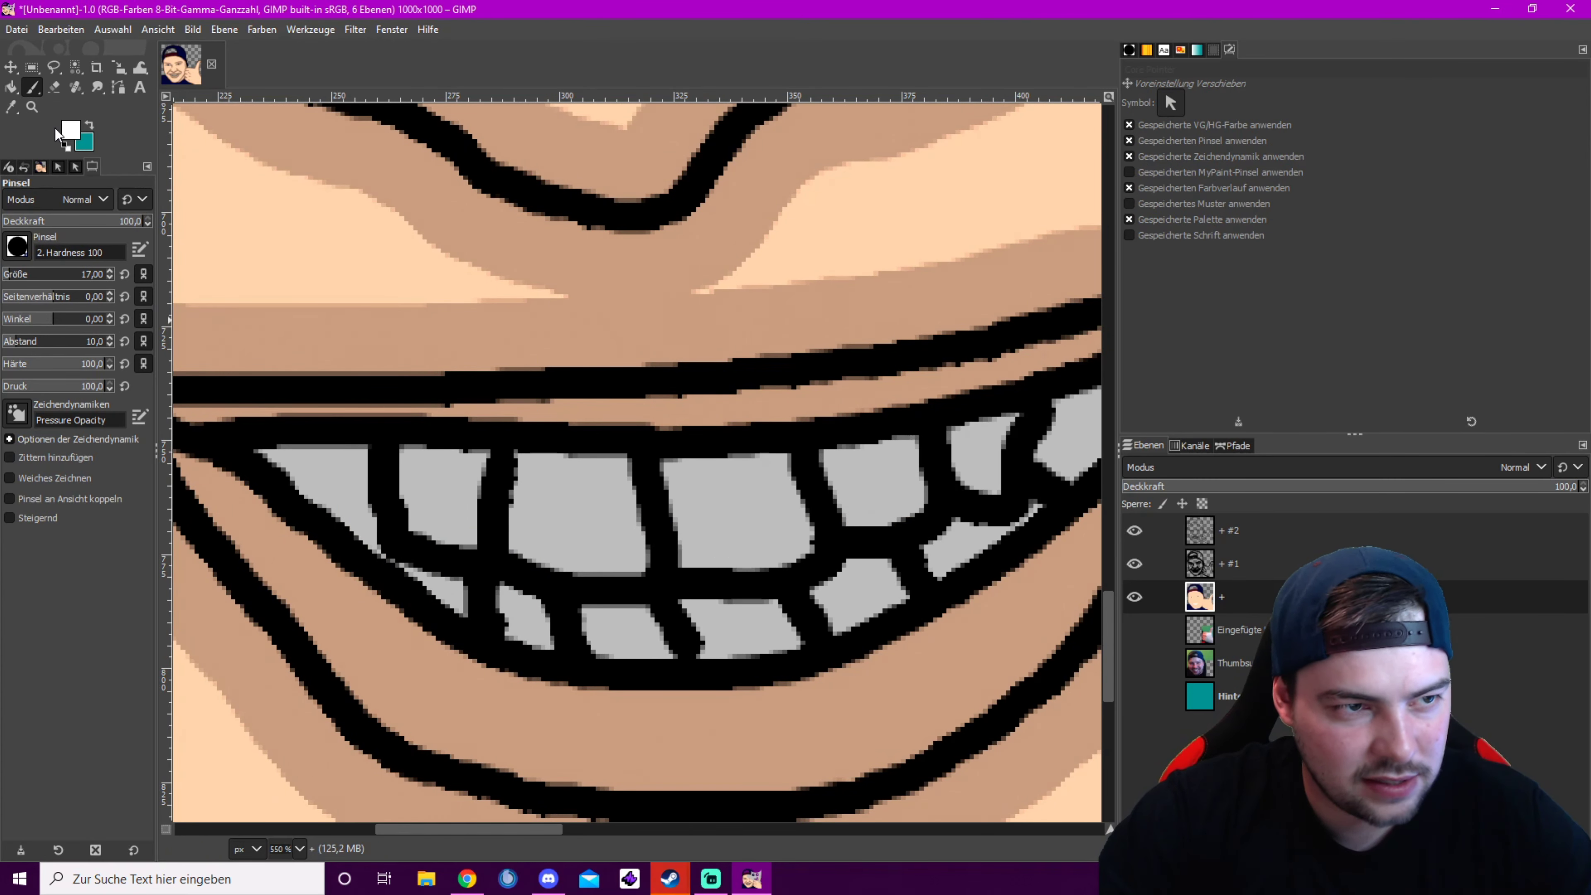
Erase the shading over the teeth on layer + #1 with a size 17 eraser
left_click(54, 87)
left_click(1213, 567)
mouse_move(990, 441)
left_mouse_down()
mouse_move(968, 477)
mouse_move(562, 486)
mouse_move(307, 467)
mouse_move(461, 569)
mouse_move(683, 627)
mouse_move(890, 583)
mouse_move(1065, 476)
mouse_move(938, 512)
mouse_move(1030, 455)
mouse_move(520, 599)
mouse_move(721, 621)
mouse_move(487, 551)
left_mouse_up()
Try colouring the lips salmon with foreground colour f6af99
left_click(70, 130)
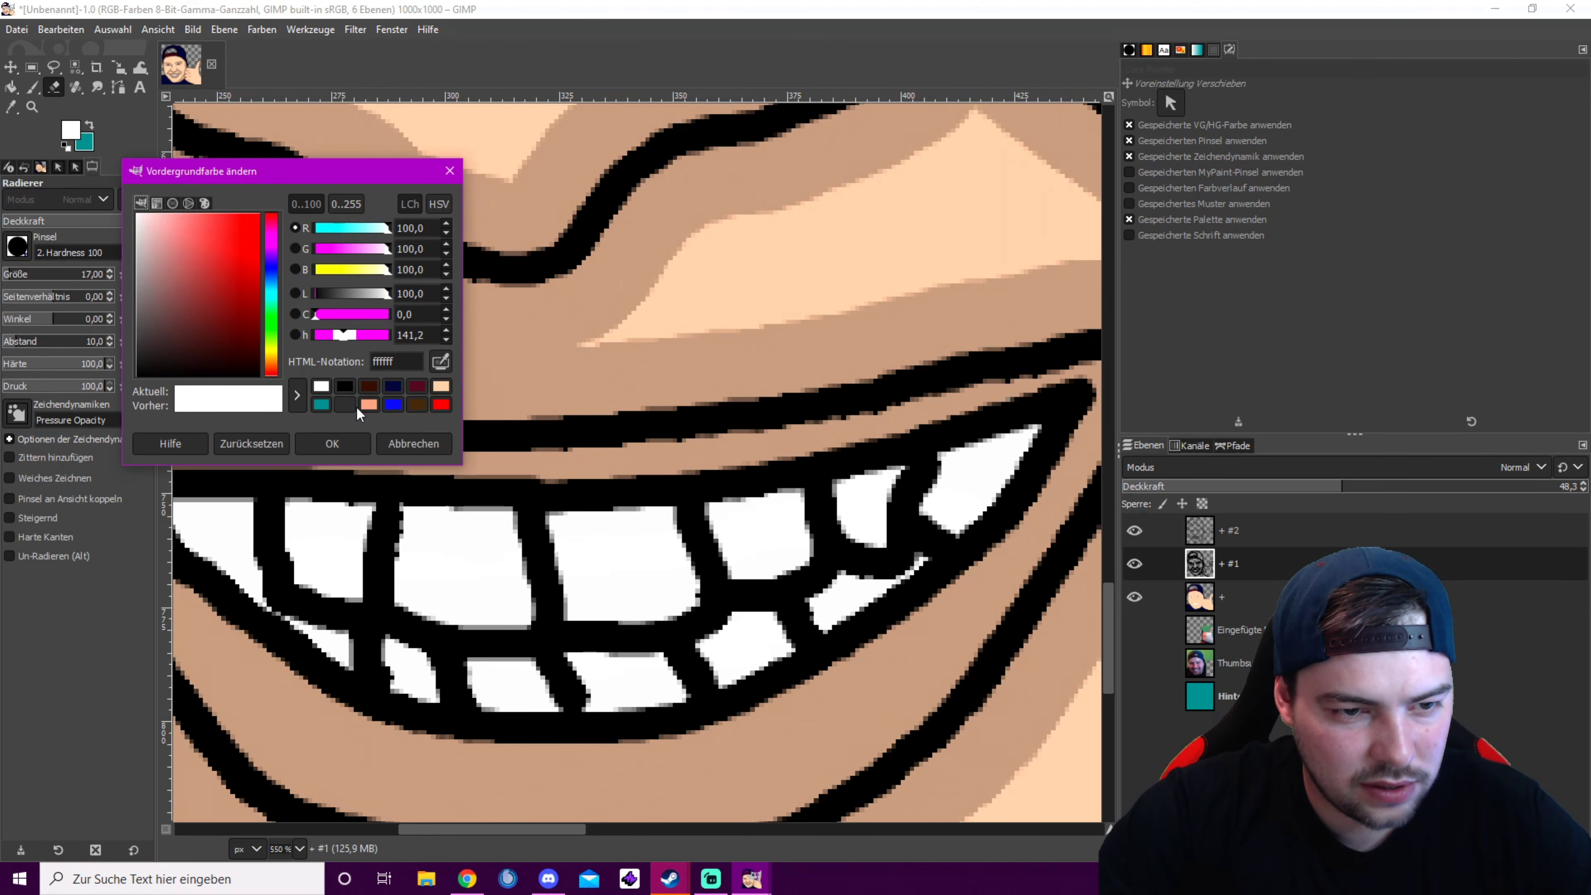
left_click(372, 403)
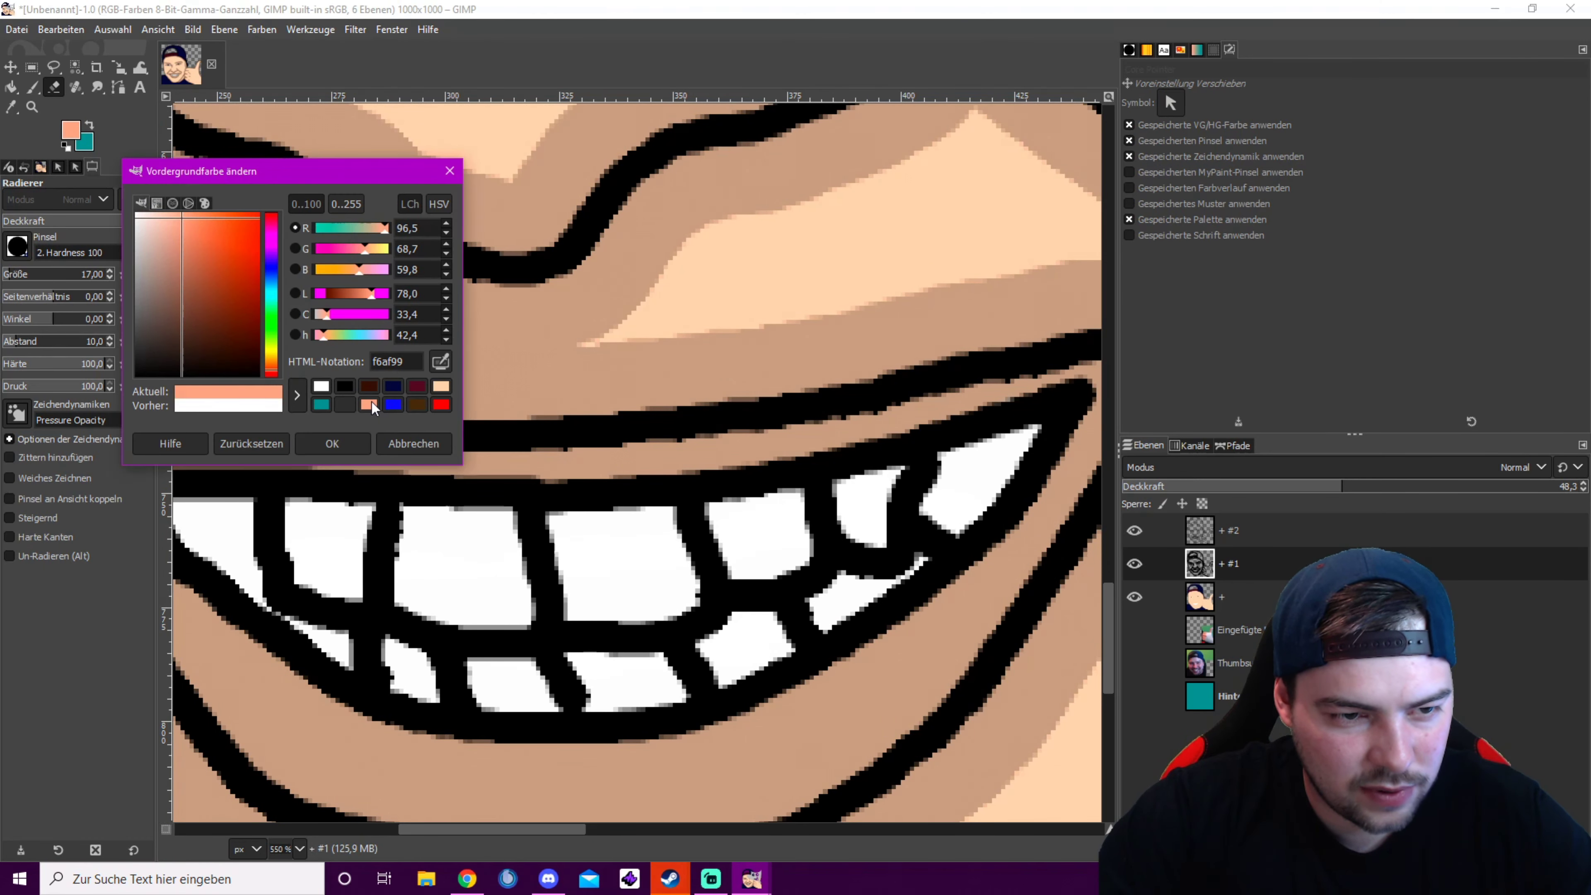
left_click(341, 445)
left_click_drag(343, 445, 495, 283)
left_click(33, 87)
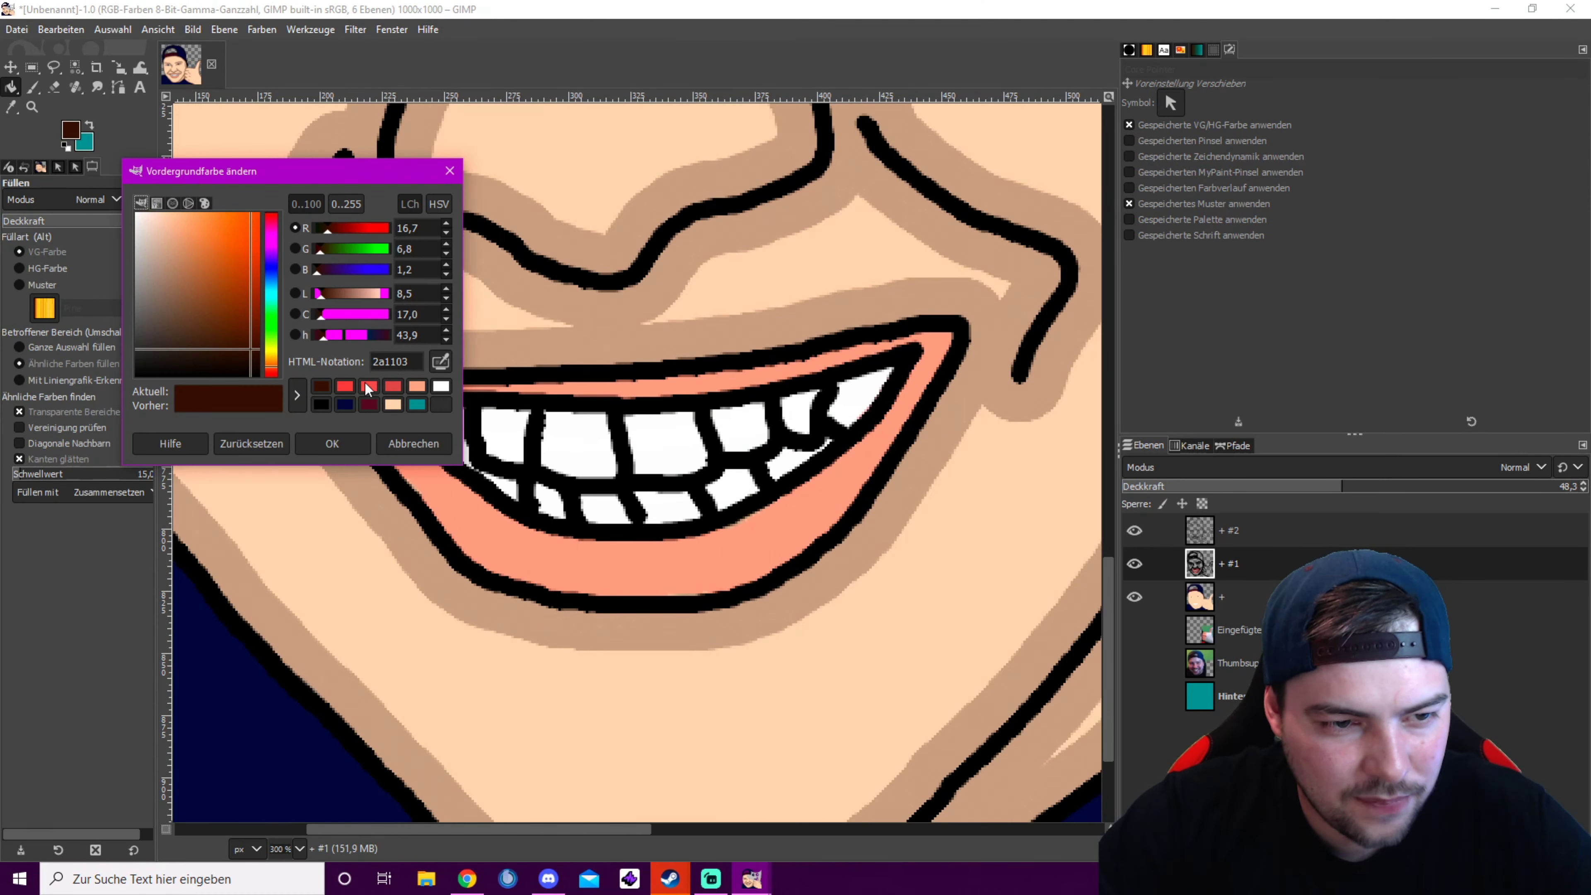
Set the foreground colour to red f35656 and undo the salmon lip fill
left_click(345, 386)
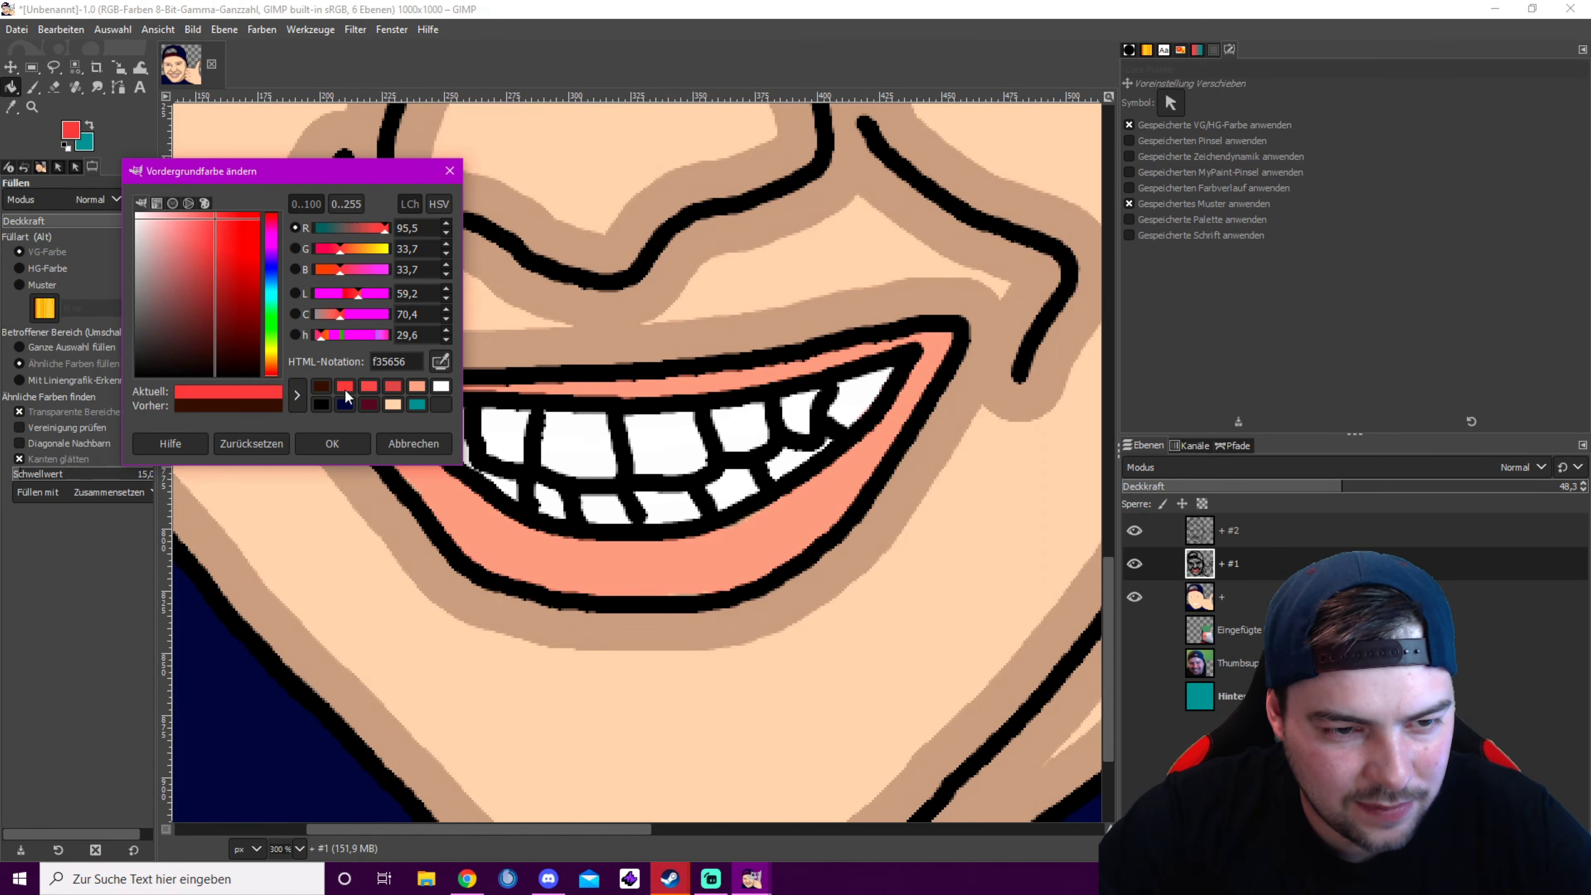
left_click(331, 443)
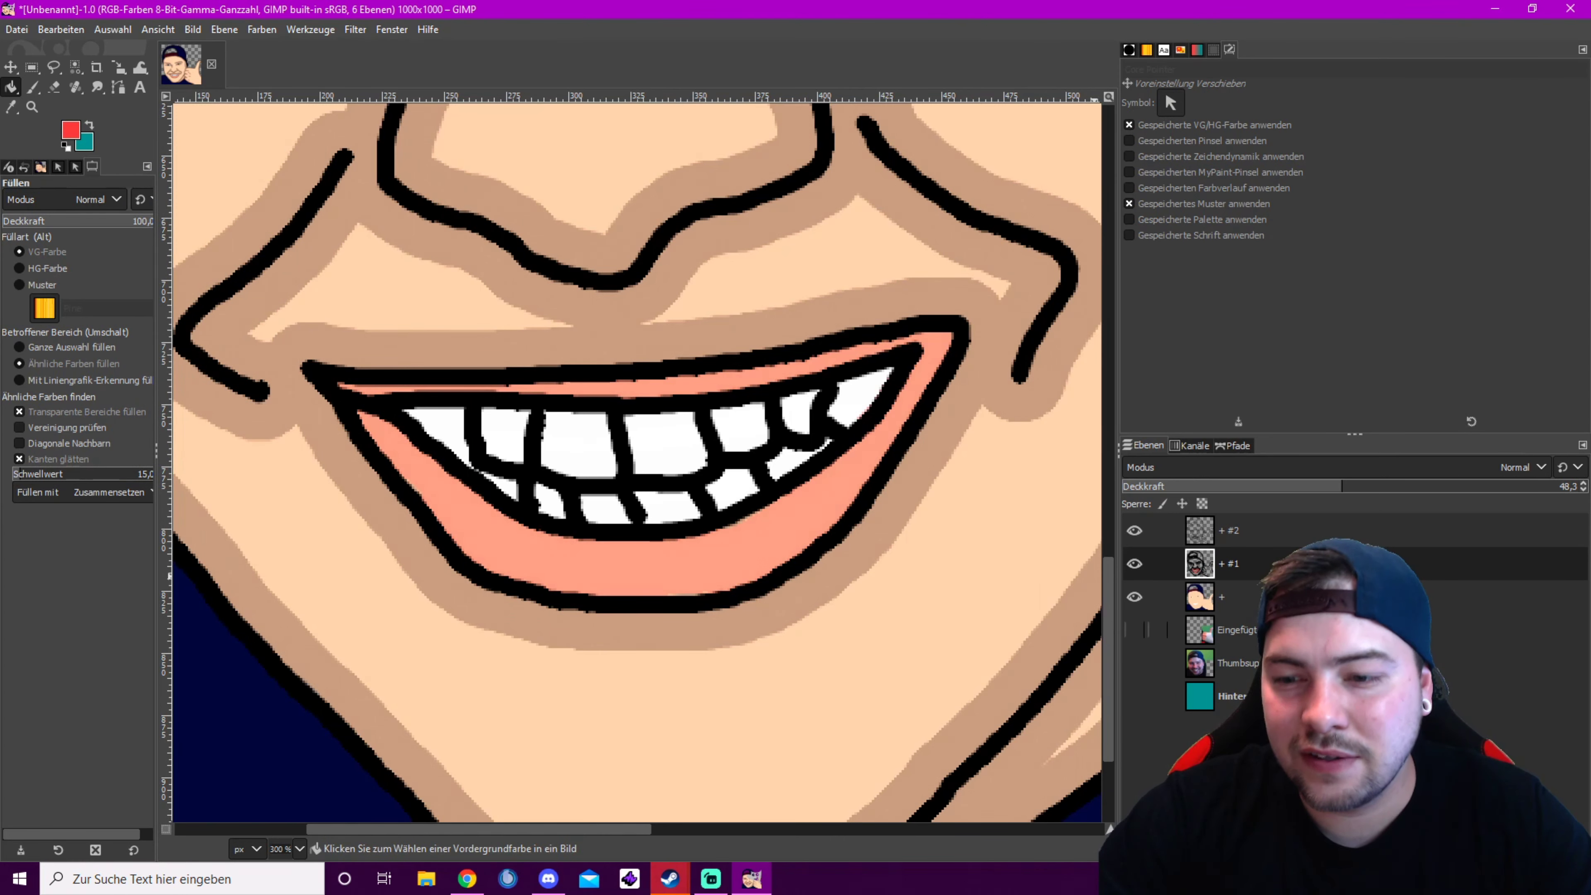
key("ctrl+z")
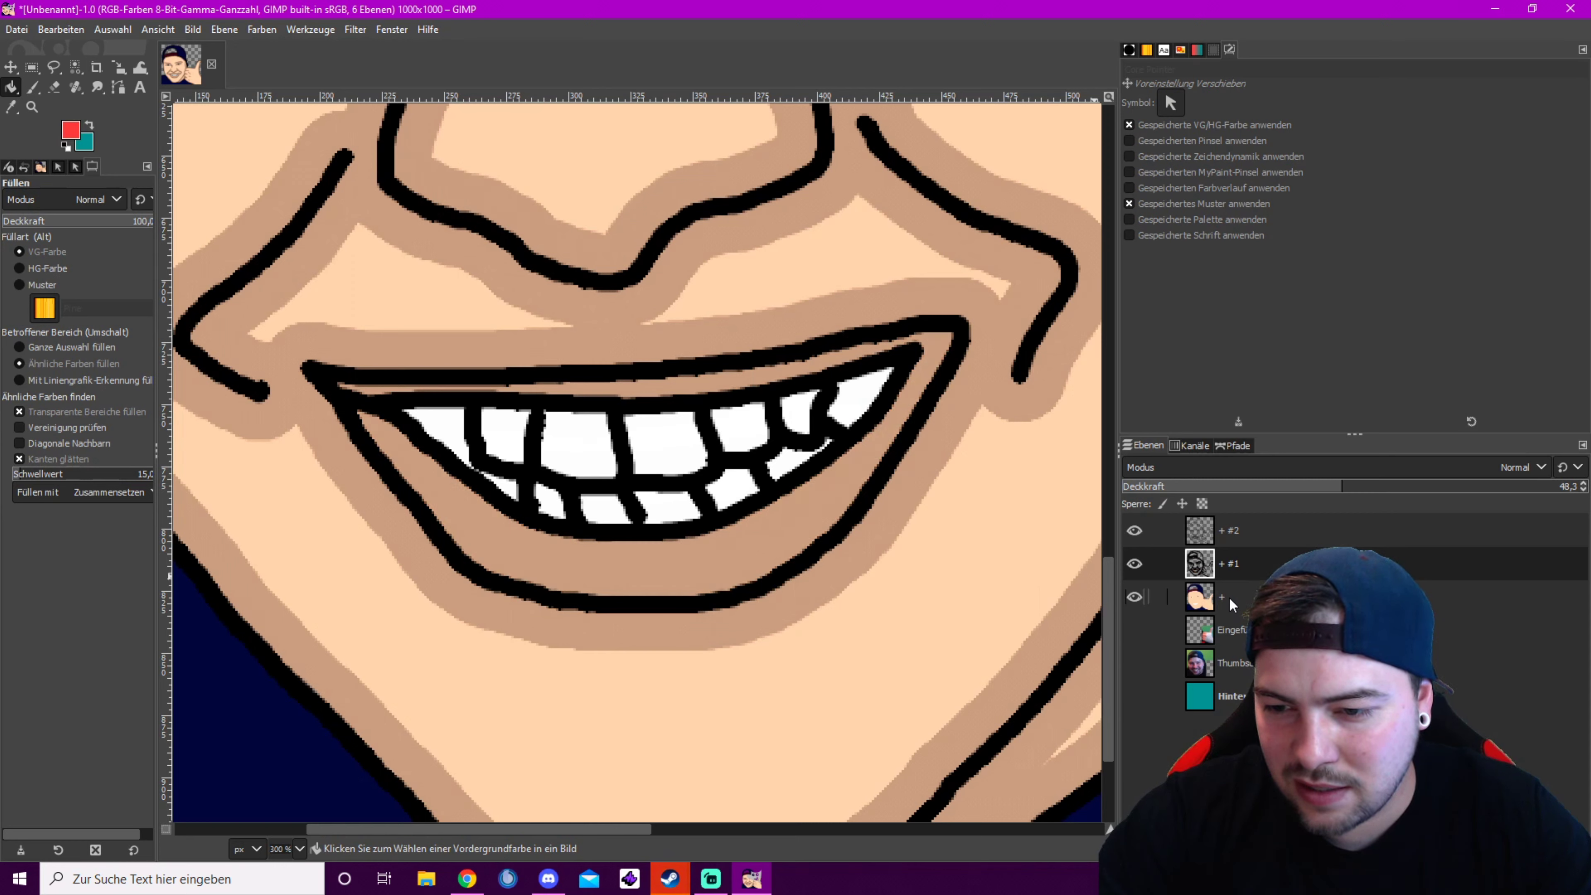
Paint the upper and lower lip red on layer + with a size 10 brush
left_click(1203, 602)
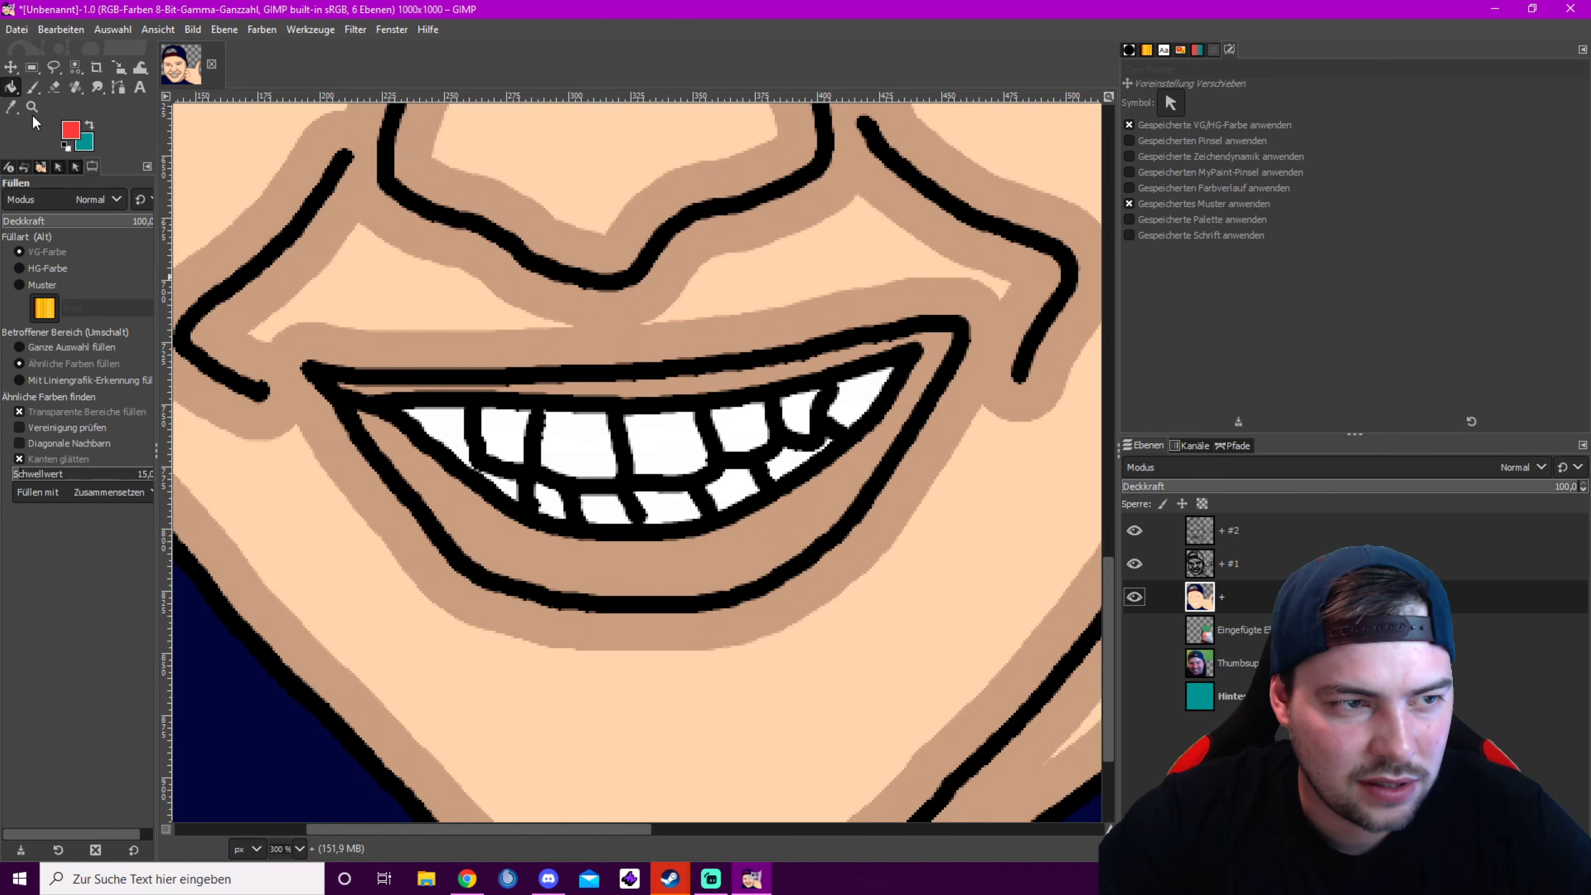
left_click(33, 87)
mouse_move(390, 439)
left_mouse_down()
mouse_move(544, 544)
mouse_move(634, 569)
mouse_move(835, 490)
mouse_move(885, 428)
left_mouse_up()
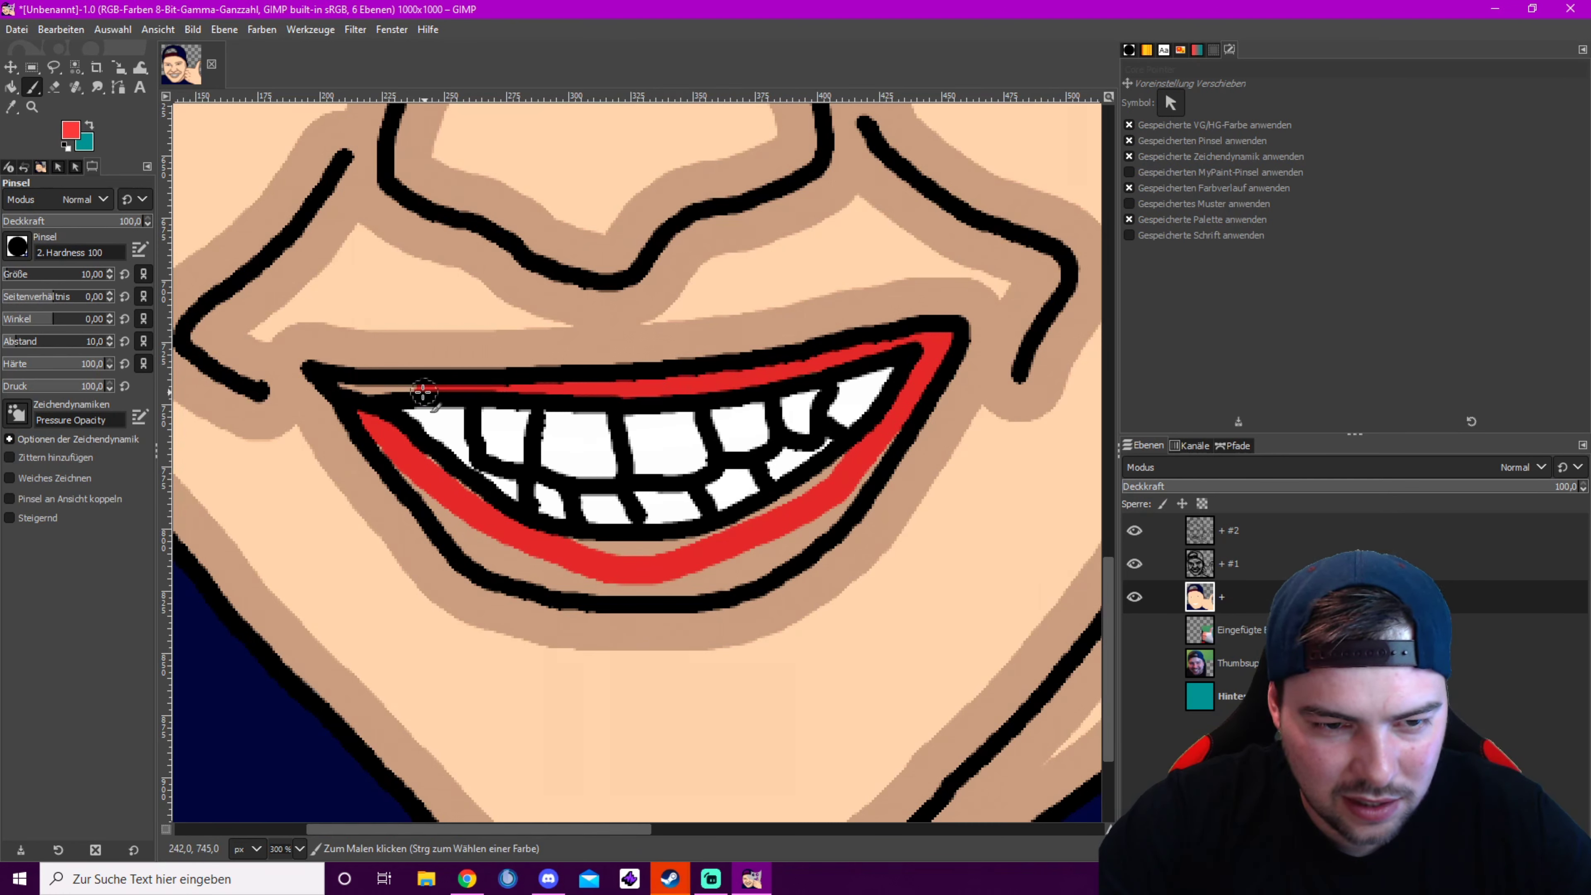
mouse_move(554, 583)
left_mouse_down()
mouse_move(695, 589)
mouse_move(791, 544)
left_mouse_up()
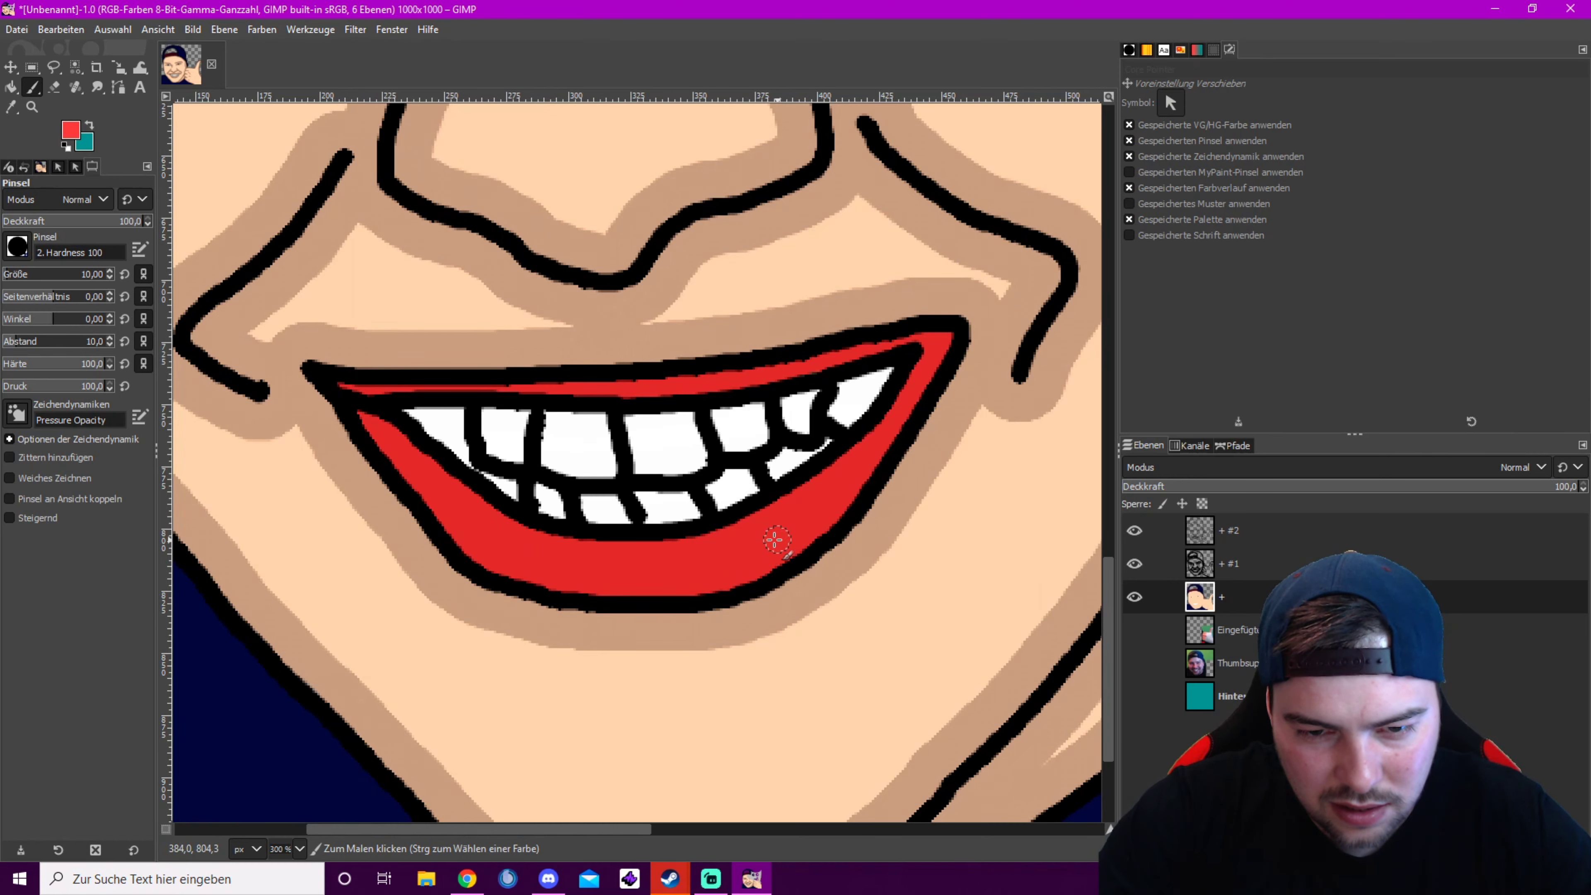
Set the foreground colour to dark brown and paint the cap opening as hair on layer + with a size 20 brush
scroll(777, 539, "down", 5)
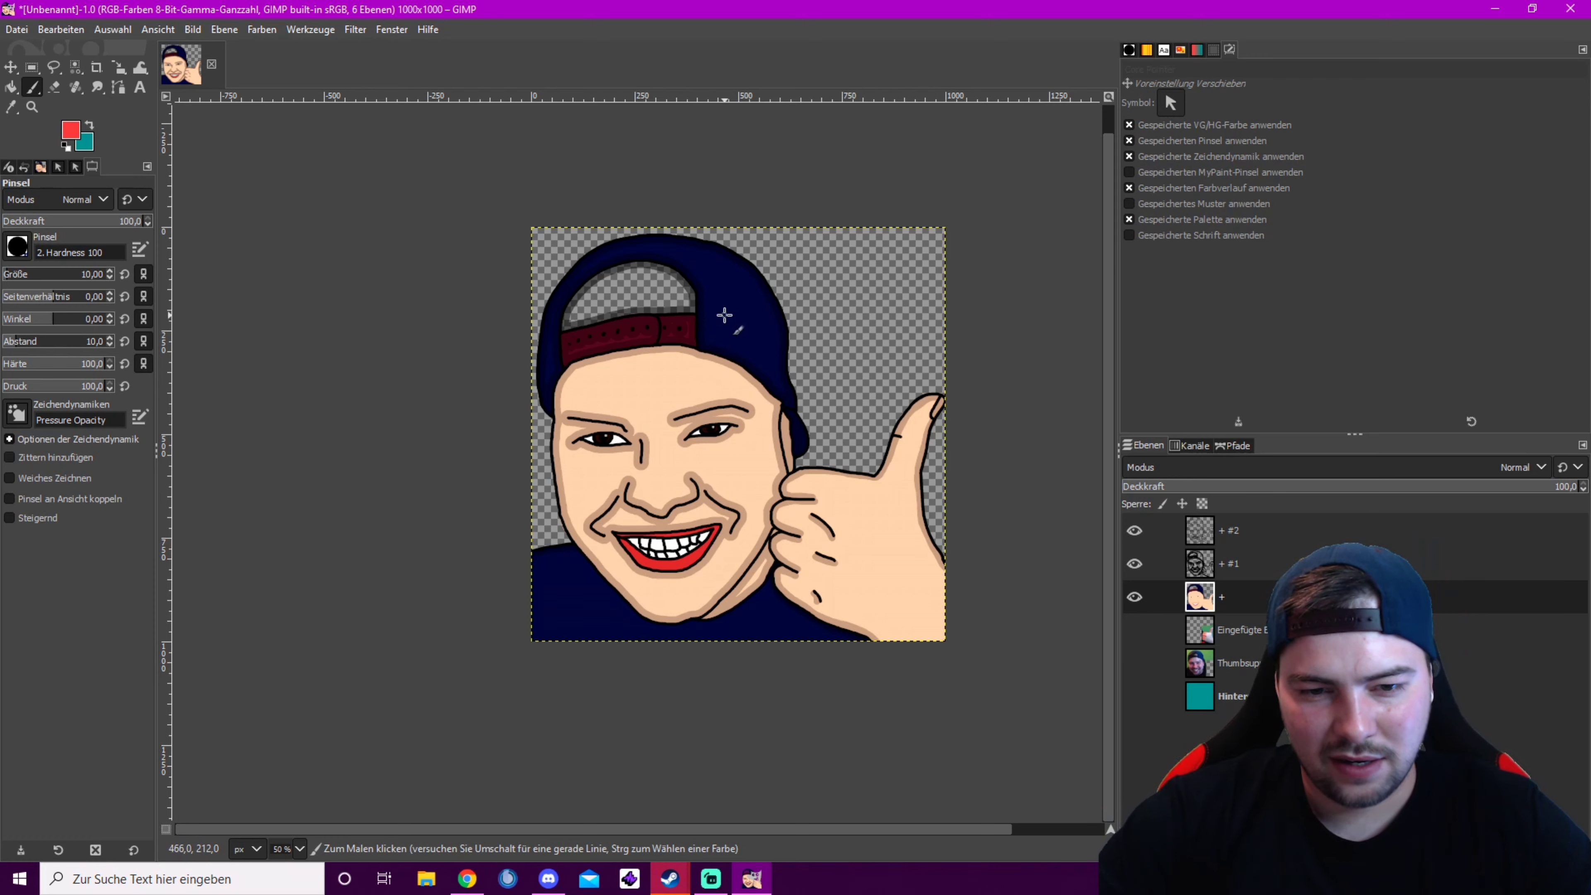
left_click(70, 130)
left_click(346, 385)
left_click(332, 443)
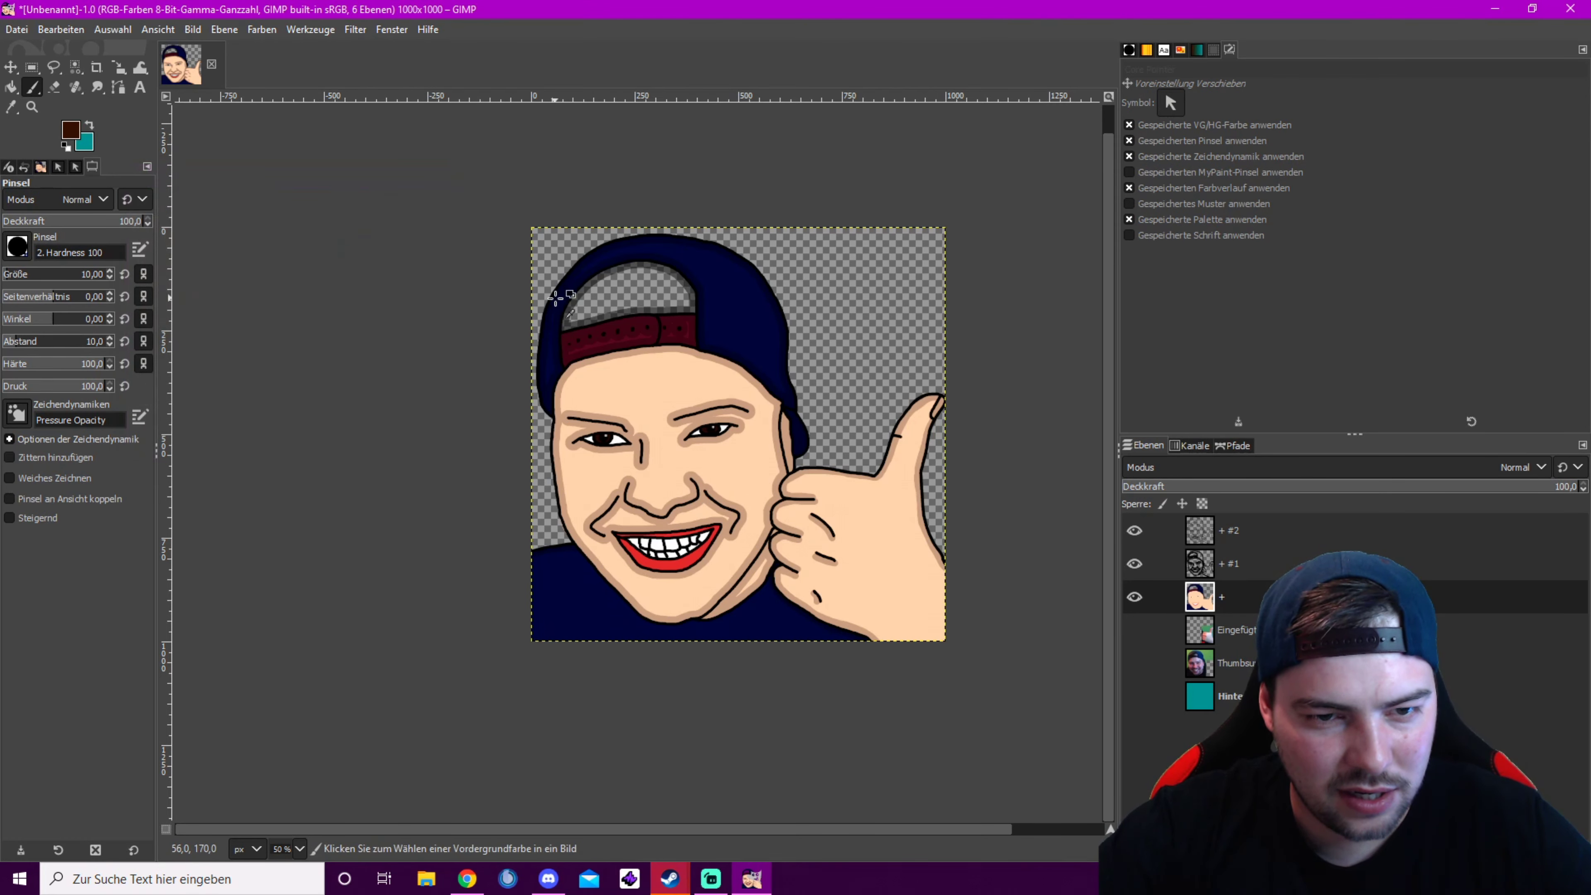
scroll(576, 339, "up", 5)
mouse_move(581, 353)
left_mouse_down()
mouse_move(534, 396)
mouse_move(689, 153)
mouse_move(459, 410)
left_mouse_up()
left_click(110, 271)
mouse_move(382, 439)
left_mouse_down()
mouse_move(633, 291)
mouse_move(857, 275)
mouse_move(1042, 394)
mouse_move(954, 314)
mouse_move(980, 333)
mouse_move(986, 432)
mouse_move(646, 458)
left_mouse_up()
scroll(646, 458, "down", 6)
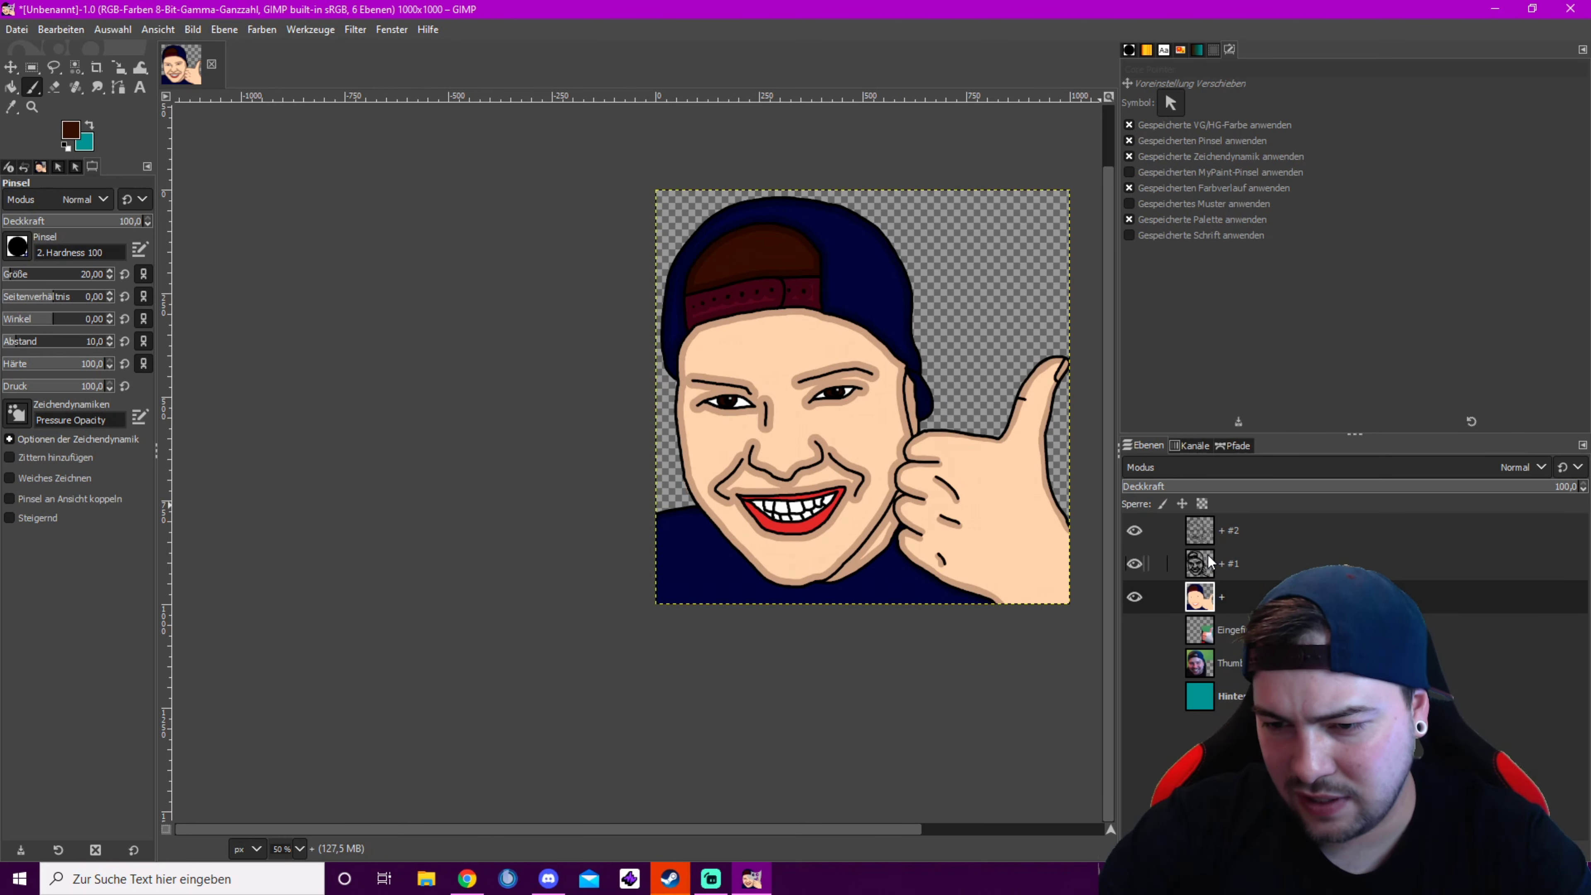
Create a transparent 1000 x 1000 px layer above layer + and draw dark brown hair strands around the cap opening with a size 3 brush
left_click(1151, 849)
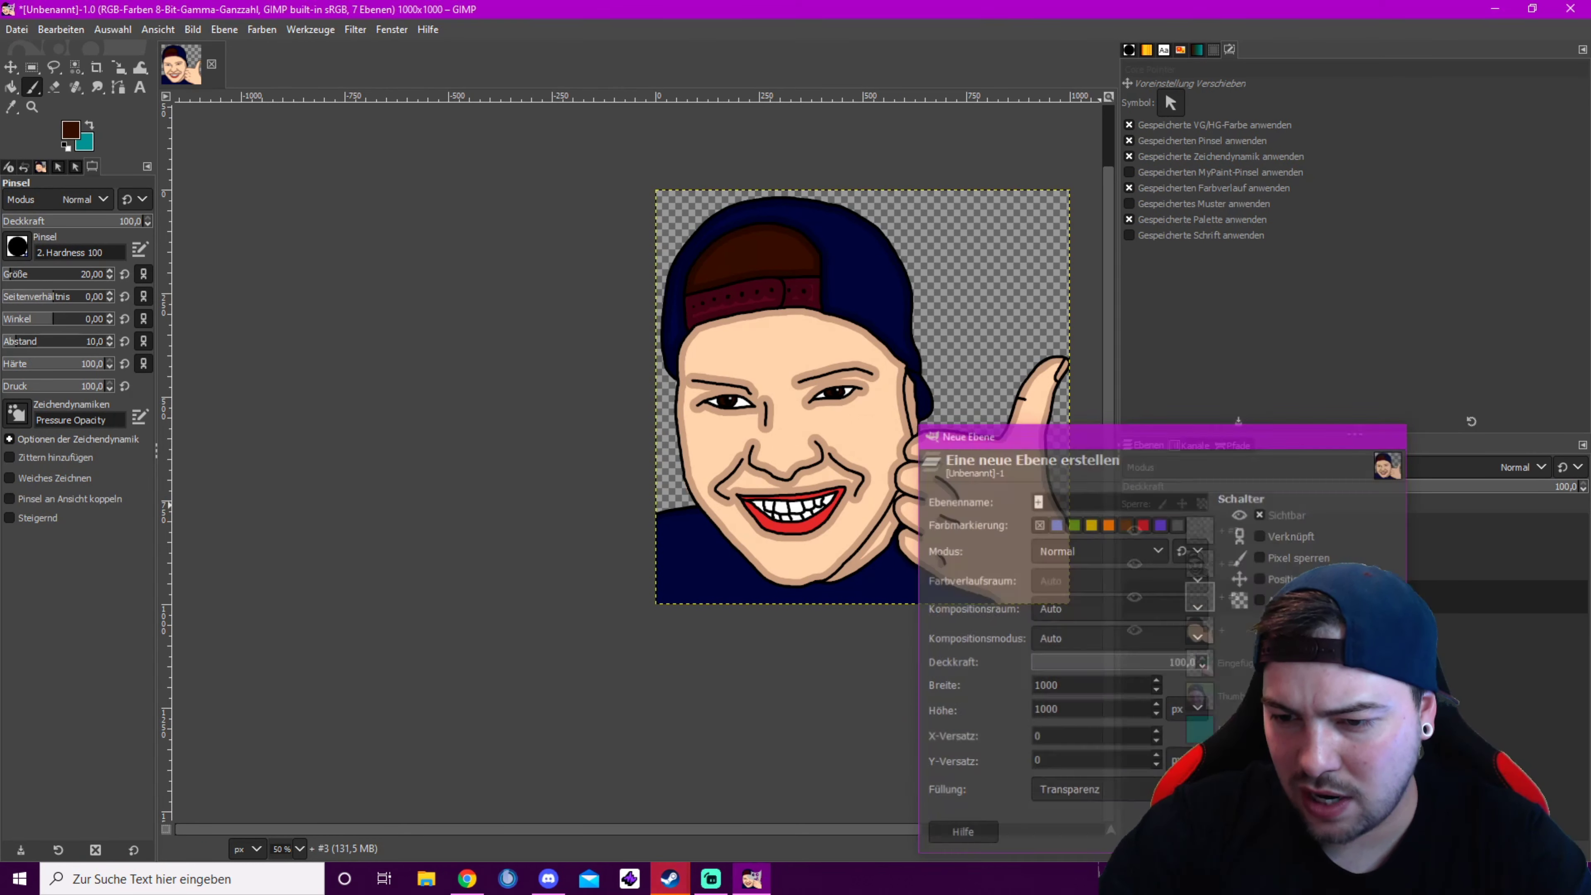
key("Return")
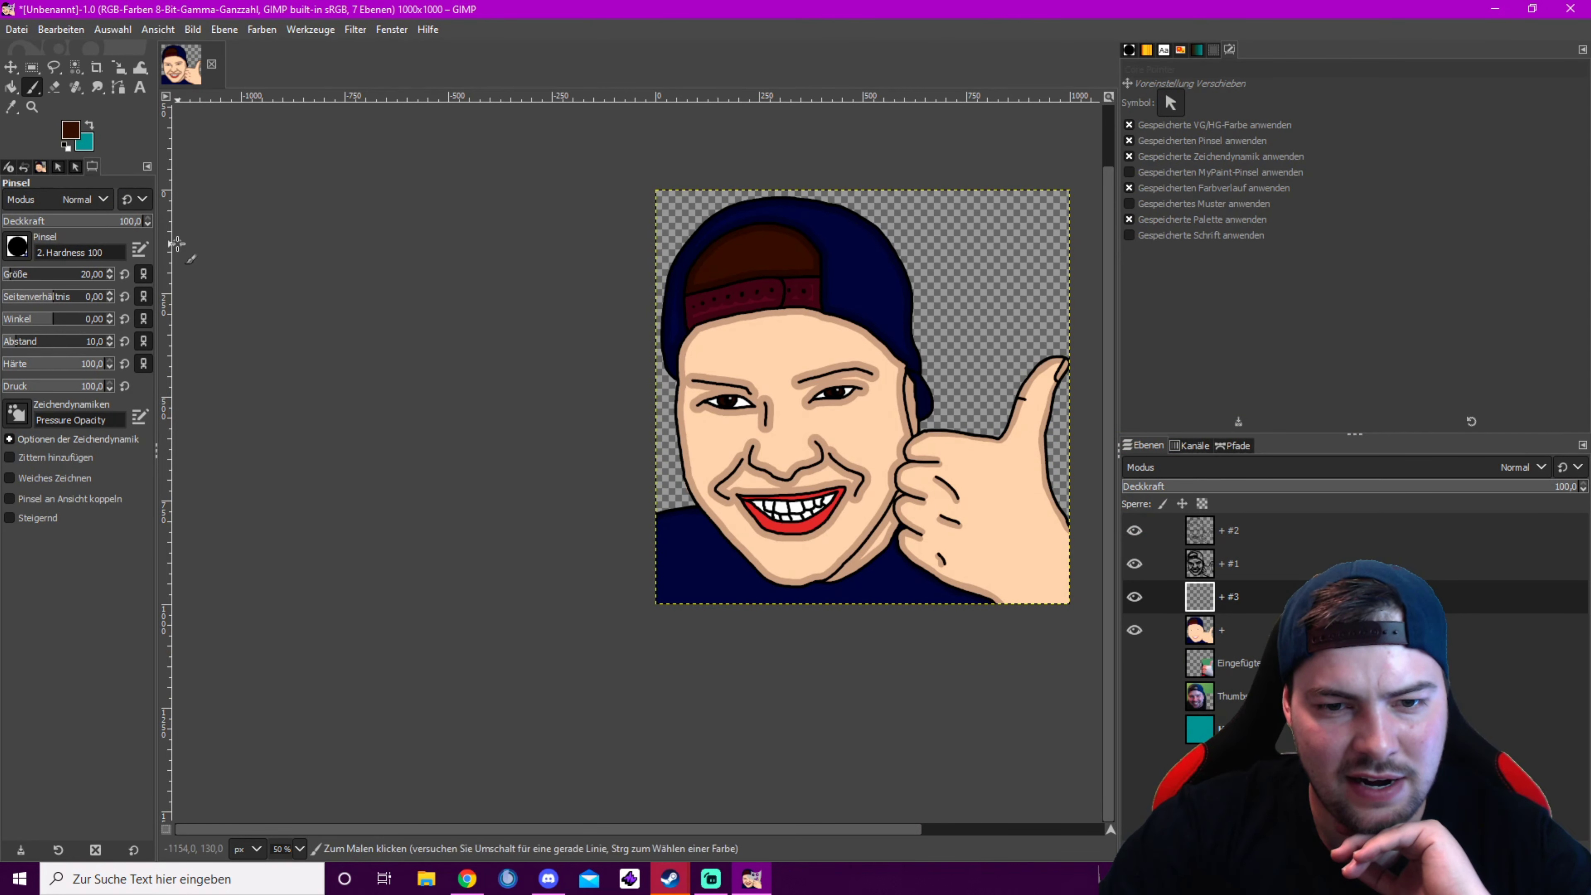
left_click(110, 272)
key("2")
mouse_move(697, 343)
left_mouse_down()
mouse_move(755, 327)
mouse_move(664, 302)
left_mouse_up()
scroll(638, 431, "up", 10)
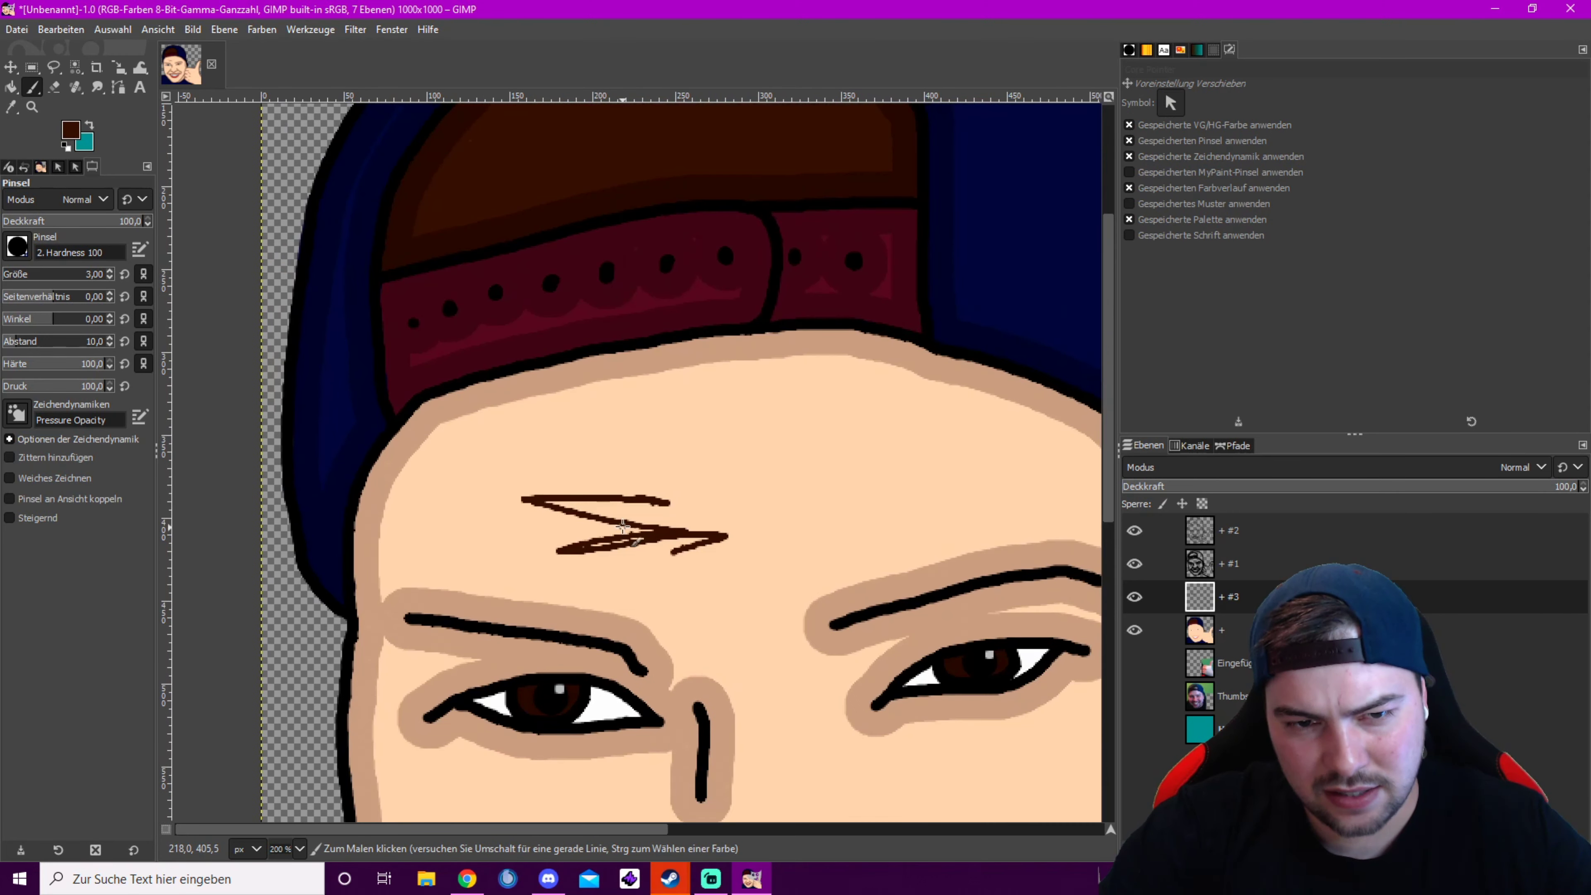
scroll(498, 431, "left", 2)
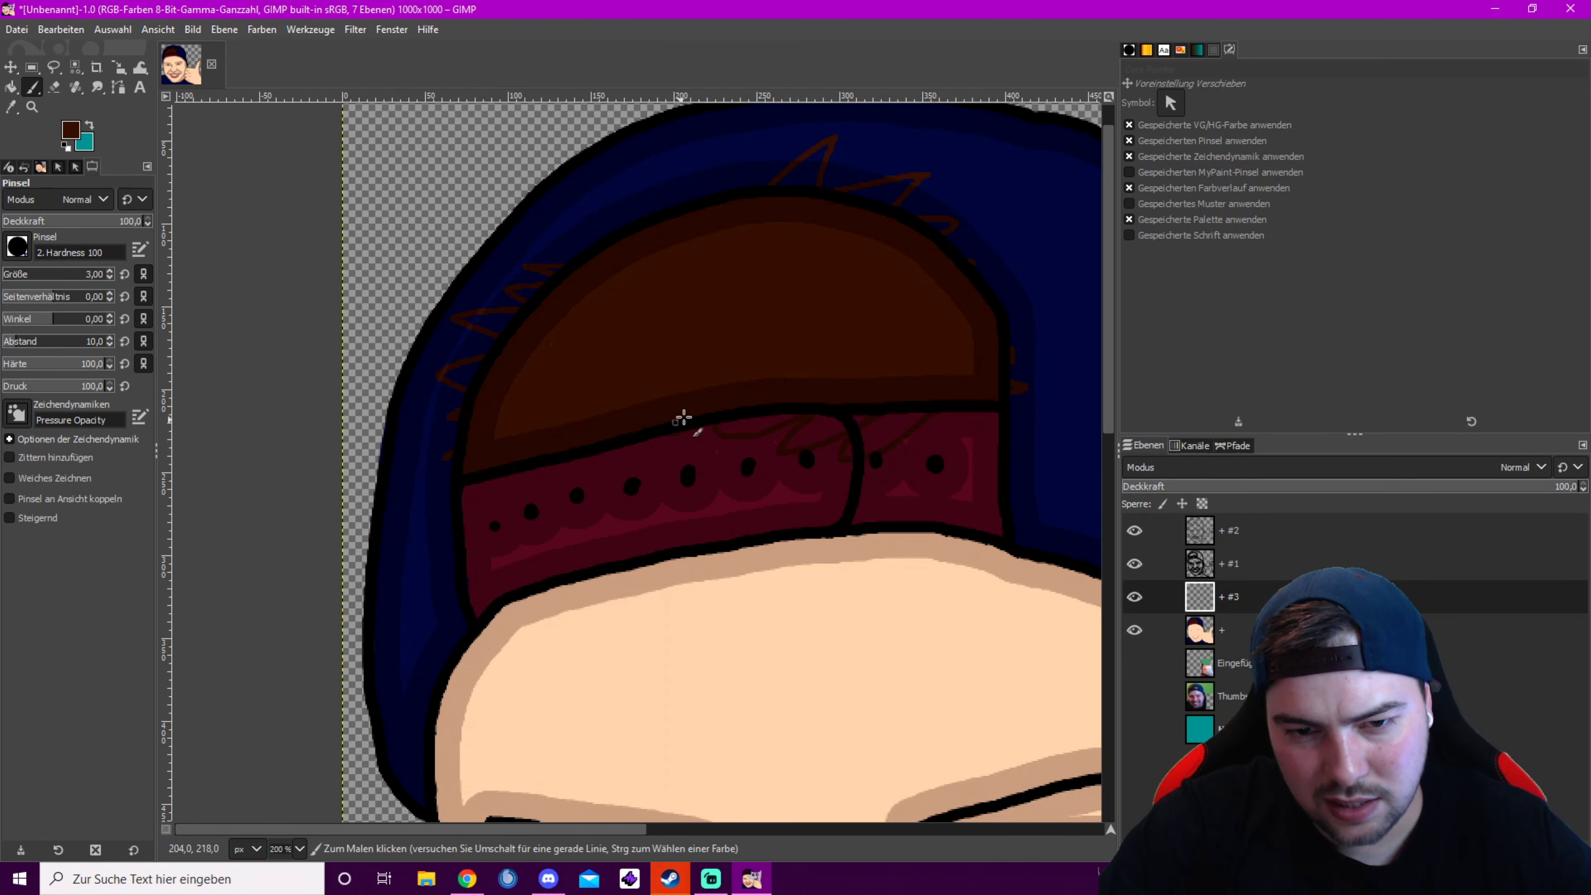
Draw bristly dark brown hairs over both eyebrows on layer + #3 with the size 3 brush
scroll(588, 496, "down", 6)
scroll(587, 496, "left", 1)
left_click_drag(531, 424, 586, 414)
left_click_drag(590, 413, 653, 396)
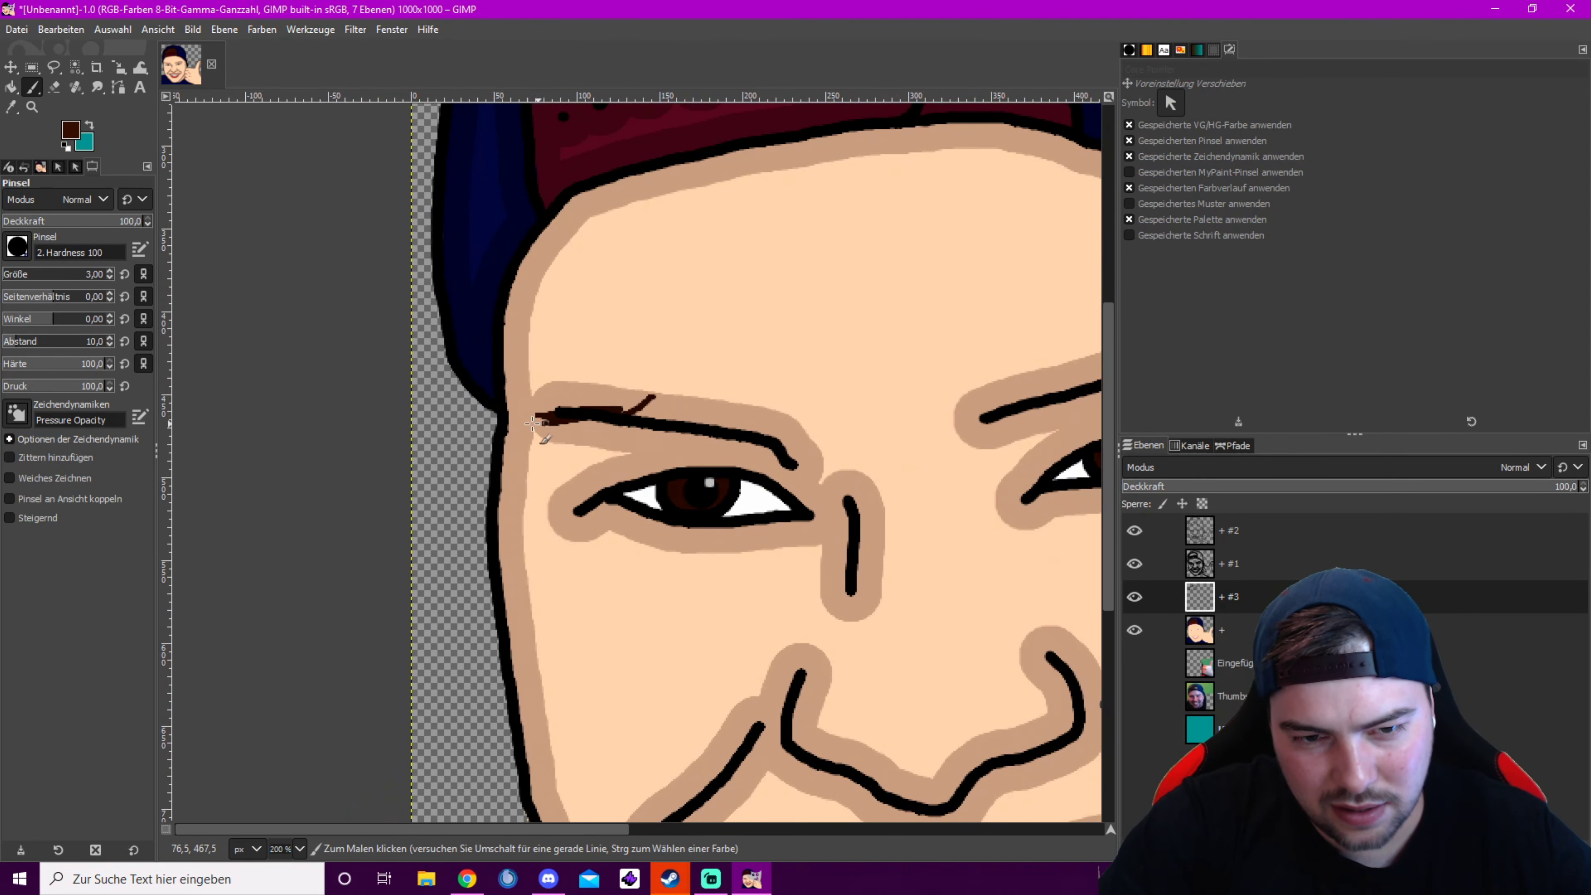
left_click_drag(567, 438, 639, 424)
left_click_drag(656, 419, 711, 415)
left_click_drag(685, 424, 765, 424)
mouse_move(727, 432)
left_mouse_down()
mouse_move(776, 437)
mouse_move(567, 433)
left_mouse_up()
mouse_move(532, 386)
left_mouse_down()
mouse_move(689, 418)
mouse_move(720, 449)
left_mouse_up()
left_click_drag(875, 390, 566, 417)
left_click_drag(644, 408, 799, 442)
left_click_drag(721, 393, 858, 406)
mouse_move(857, 385)
left_mouse_down()
mouse_move(978, 378)
mouse_move(824, 409)
mouse_move(969, 396)
left_mouse_up()
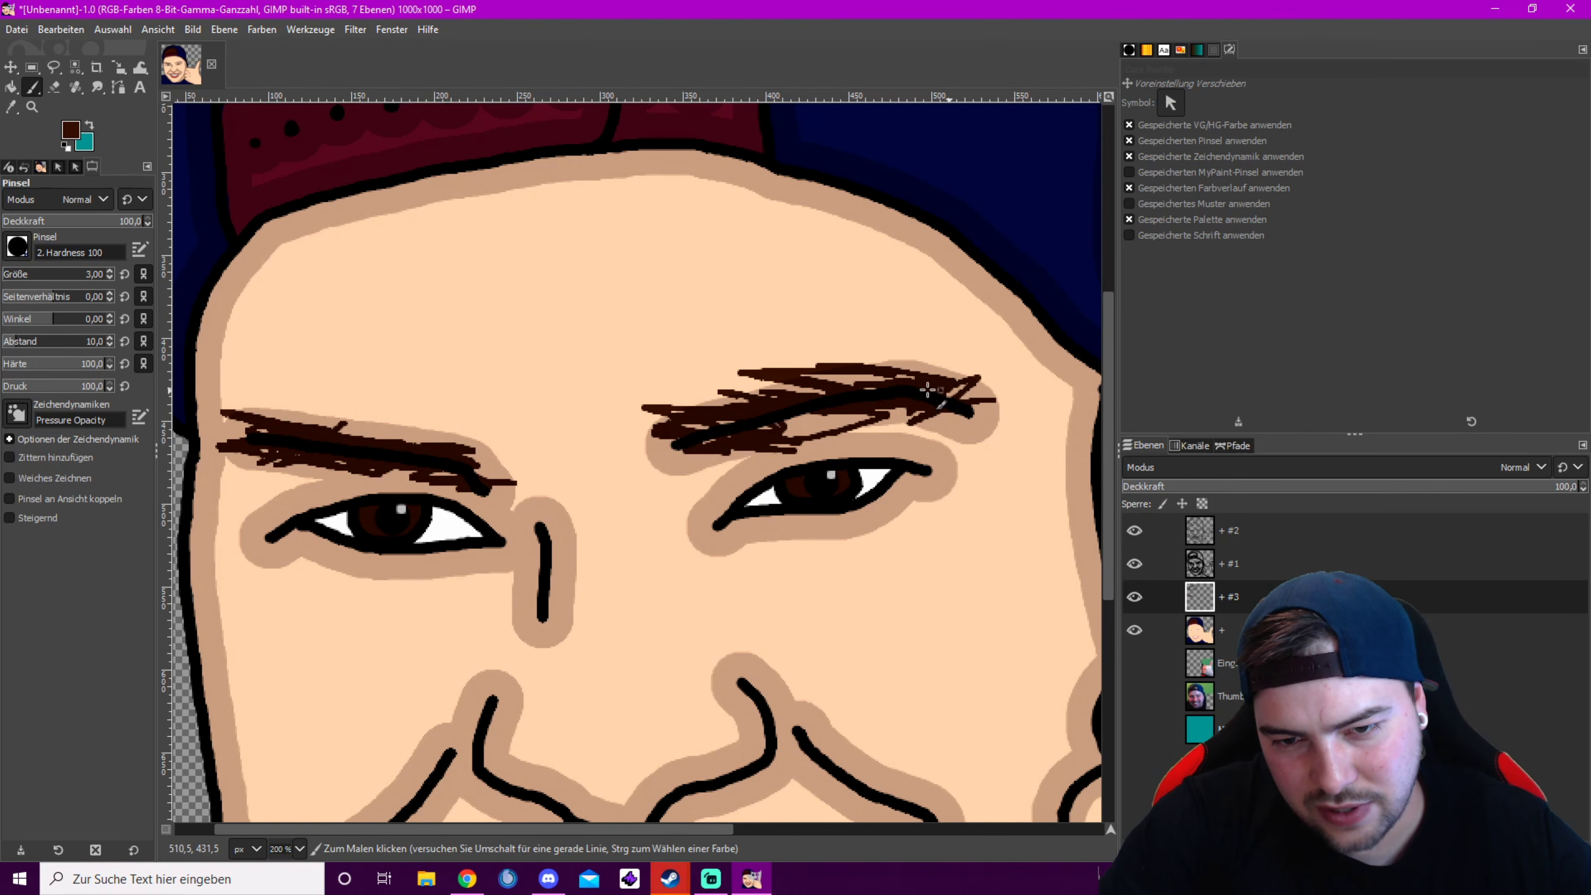
Sketch a dark brown moustache between the nose and upper lip with zigzag size 3 strokes on layer + #3
scroll(764, 387, "down", 3)
scroll(675, 632, "up", 4)
left_click_drag(558, 315, 1097, 310)
left_click_drag(1103, 282, 797, 310)
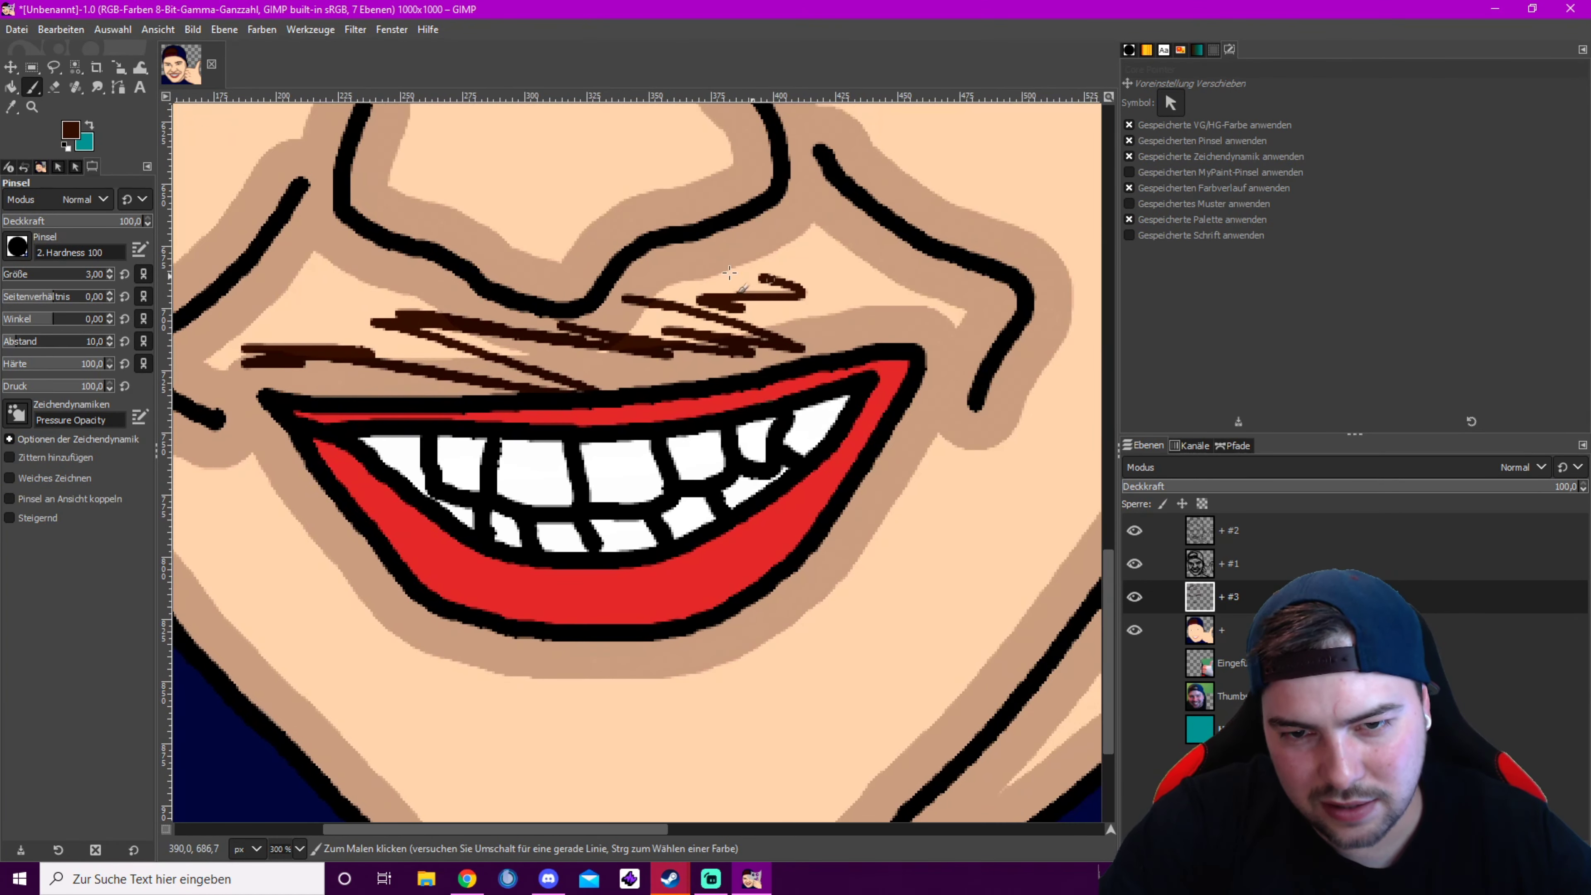
left_click_drag(693, 267, 1003, 301)
left_click_drag(489, 424, 796, 289)
Draw dark brown beard hairs around the mouth, over the chin and along the jaw on layer + #3
mouse_move(617, 222)
left_mouse_down()
mouse_move(572, 444)
mouse_move(938, 746)
mouse_move(689, 624)
left_mouse_up()
mouse_move(716, 630)
left_mouse_down()
mouse_move(1043, 532)
mouse_move(824, 656)
left_mouse_up()
mouse_move(820, 620)
left_mouse_down()
mouse_move(789, 375)
mouse_move(399, 800)
mouse_move(684, 697)
left_mouse_up()
left_click_drag(536, 520, 201, 229)
left_click_drag(375, 207, 390, 540)
mouse_move(366, 514)
left_mouse_down()
mouse_move(504, 383)
mouse_move(912, 380)
mouse_move(625, 287)
left_mouse_up()
mouse_move(625, 286)
left_mouse_down()
mouse_move(880, 332)
mouse_move(739, 646)
mouse_move(807, 316)
left_mouse_up()
mouse_move(721, 439)
left_mouse_down()
mouse_move(572, 492)
mouse_move(484, 501)
mouse_move(739, 401)
left_mouse_up()
scroll(740, 401, "right", 3)
scroll(740, 401, "up", 4)
left_click_drag(627, 539, 814, 326)
mouse_move(658, 570)
left_mouse_down()
mouse_move(791, 394)
mouse_move(657, 793)
left_mouse_up()
mouse_move(814, 313)
left_mouse_down()
mouse_move(718, 378)
mouse_move(713, 619)
left_mouse_up()
mouse_move(673, 226)
left_mouse_down()
mouse_move(727, 361)
mouse_move(758, 586)
mouse_move(746, 265)
left_mouse_up()
scroll(733, 295, "down", 5)
left_click_drag(690, 344, 696, 545)
scroll(690, 439, "down", 7)
scroll(690, 439, "left", 8)
left_click_drag(282, 213, 627, 564)
Draw dark brown hairs along the hairline below the cap and down the sideburns with a size 5 brush
left_click(109, 271)
left_click(108, 270)
mouse_move(423, 304)
left_mouse_down()
mouse_move(564, 504)
mouse_move(954, 544)
mouse_move(764, 556)
left_mouse_up()
mouse_move(520, 428)
left_mouse_down()
mouse_move(839, 496)
mouse_move(937, 391)
left_mouse_up()
left_click_drag(1020, 324, 807, 487)
mouse_move(807, 427)
left_mouse_down()
mouse_move(674, 216)
mouse_move(520, 141)
left_mouse_up()
mouse_move(378, 210)
left_mouse_down()
mouse_move(700, 221)
mouse_move(831, 203)
mouse_move(1006, 236)
left_mouse_up()
left_click_drag(657, 558, 686, 617)
scroll(726, 476, "down", 6)
left_click_drag(823, 398, 833, 345)
Set the foreground colour to black and draw strands through the brown hair in the cap opening with a size 3 brush
left_click(71, 130)
left_click(329, 405)
left_click(332, 443)
scroll(761, 263, "up", 2)
key("2")
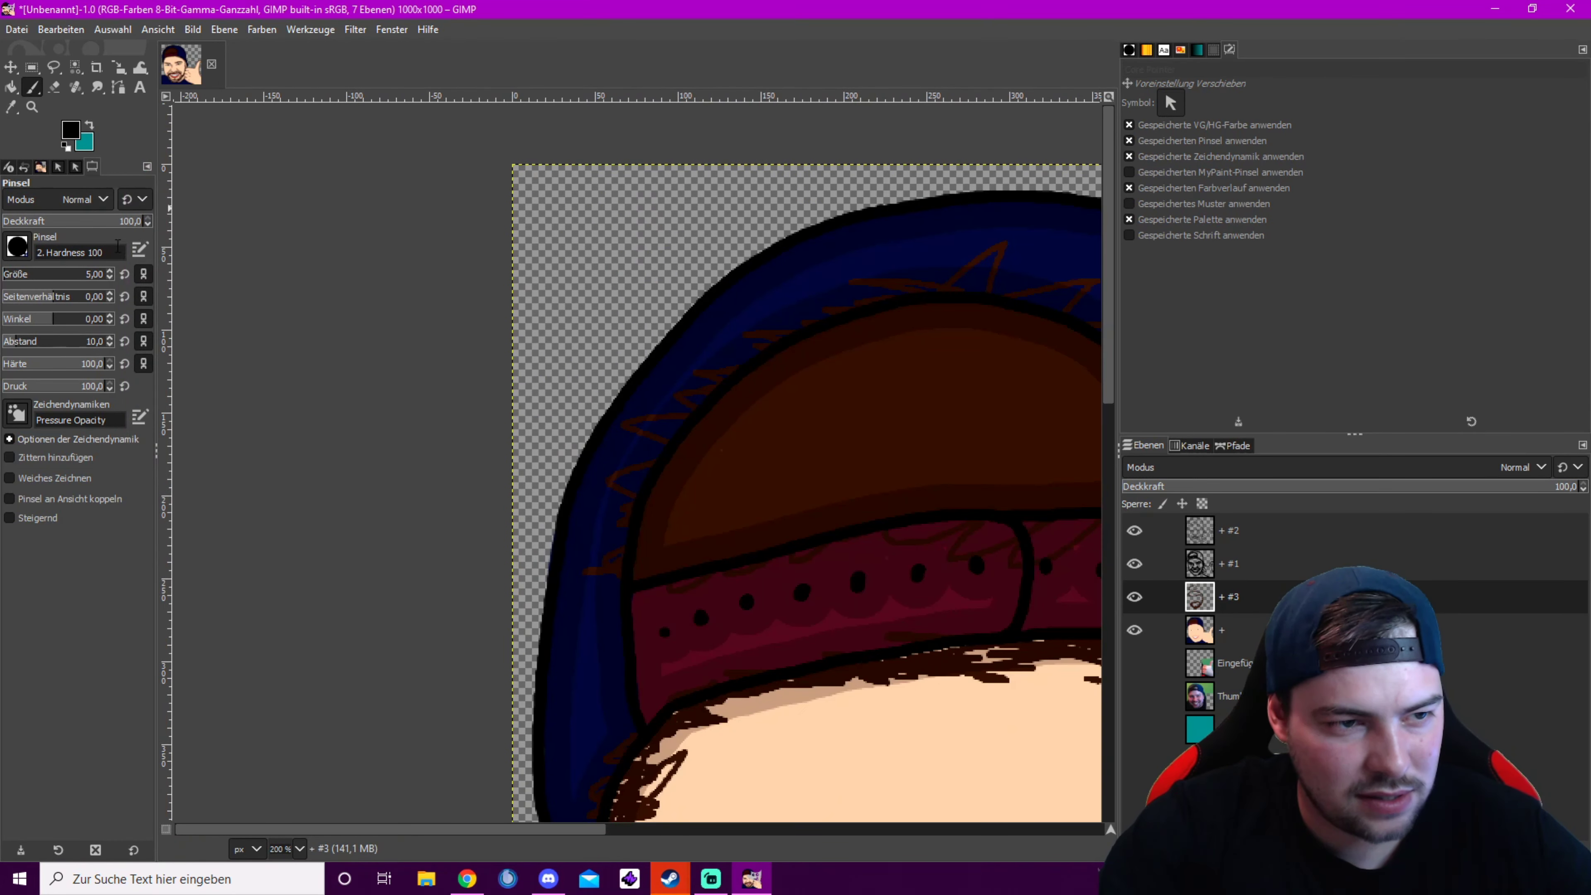
left_click(111, 277)
left_click(110, 277)
left_click_drag(705, 398, 505, 359)
left_click_drag(567, 319, 747, 372)
mouse_move(612, 392)
left_mouse_down()
mouse_move(494, 381)
mouse_move(602, 416)
left_mouse_up()
left_click_drag(505, 417, 403, 443)
left_click_drag(531, 457, 398, 505)
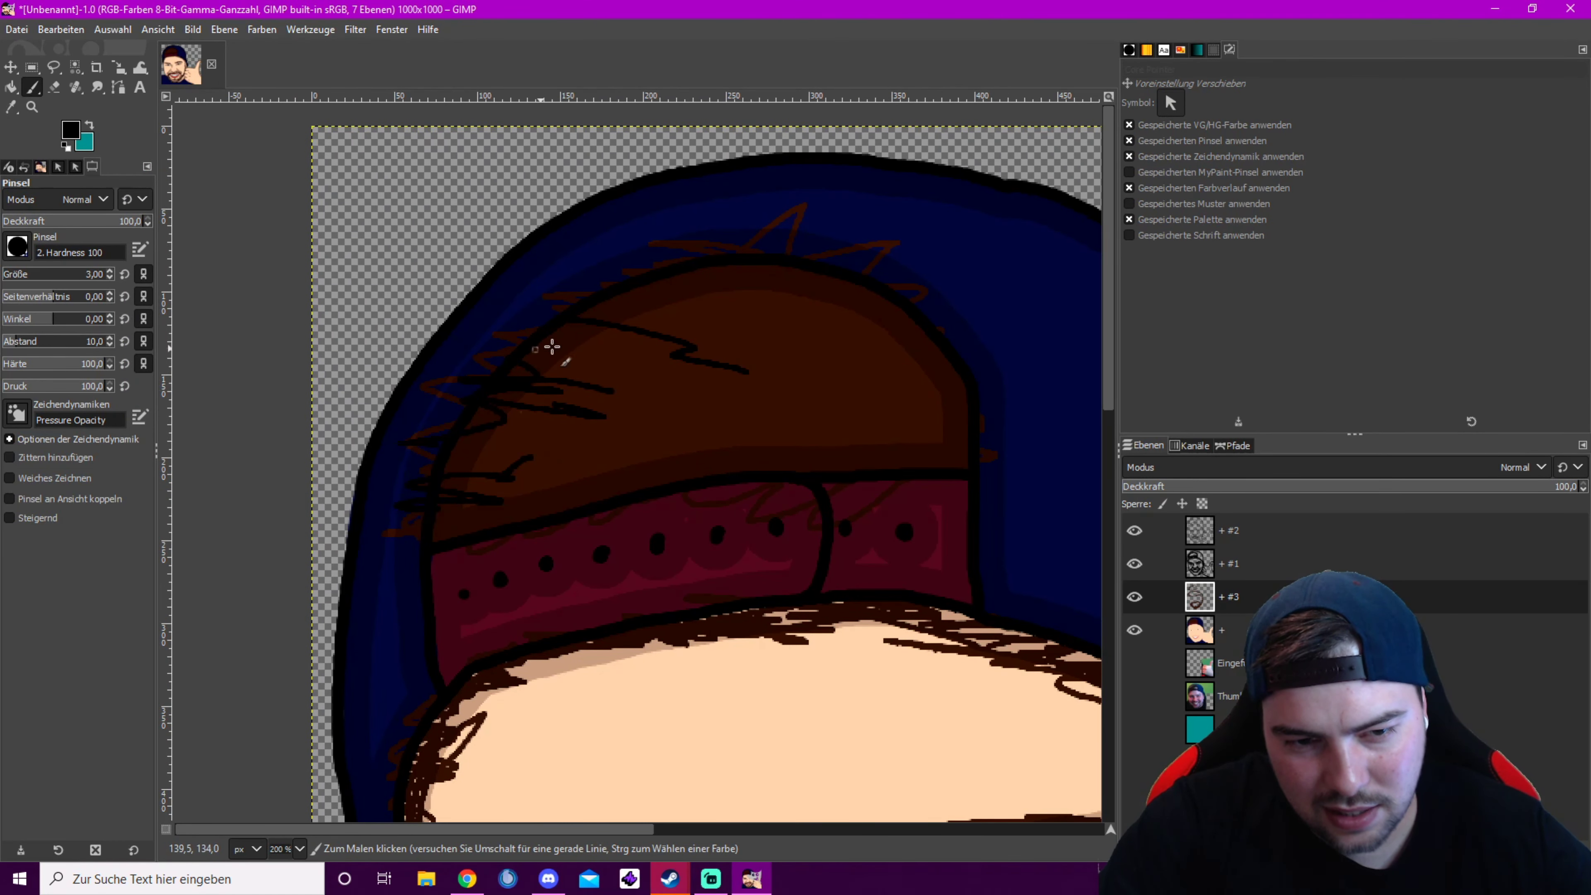
left_click_drag(916, 468, 595, 411)
left_click_drag(833, 373, 745, 316)
left_click_drag(699, 344, 593, 383)
left_click_drag(533, 476, 646, 448)
left_click_drag(542, 492, 583, 480)
left_click_drag(802, 351, 725, 323)
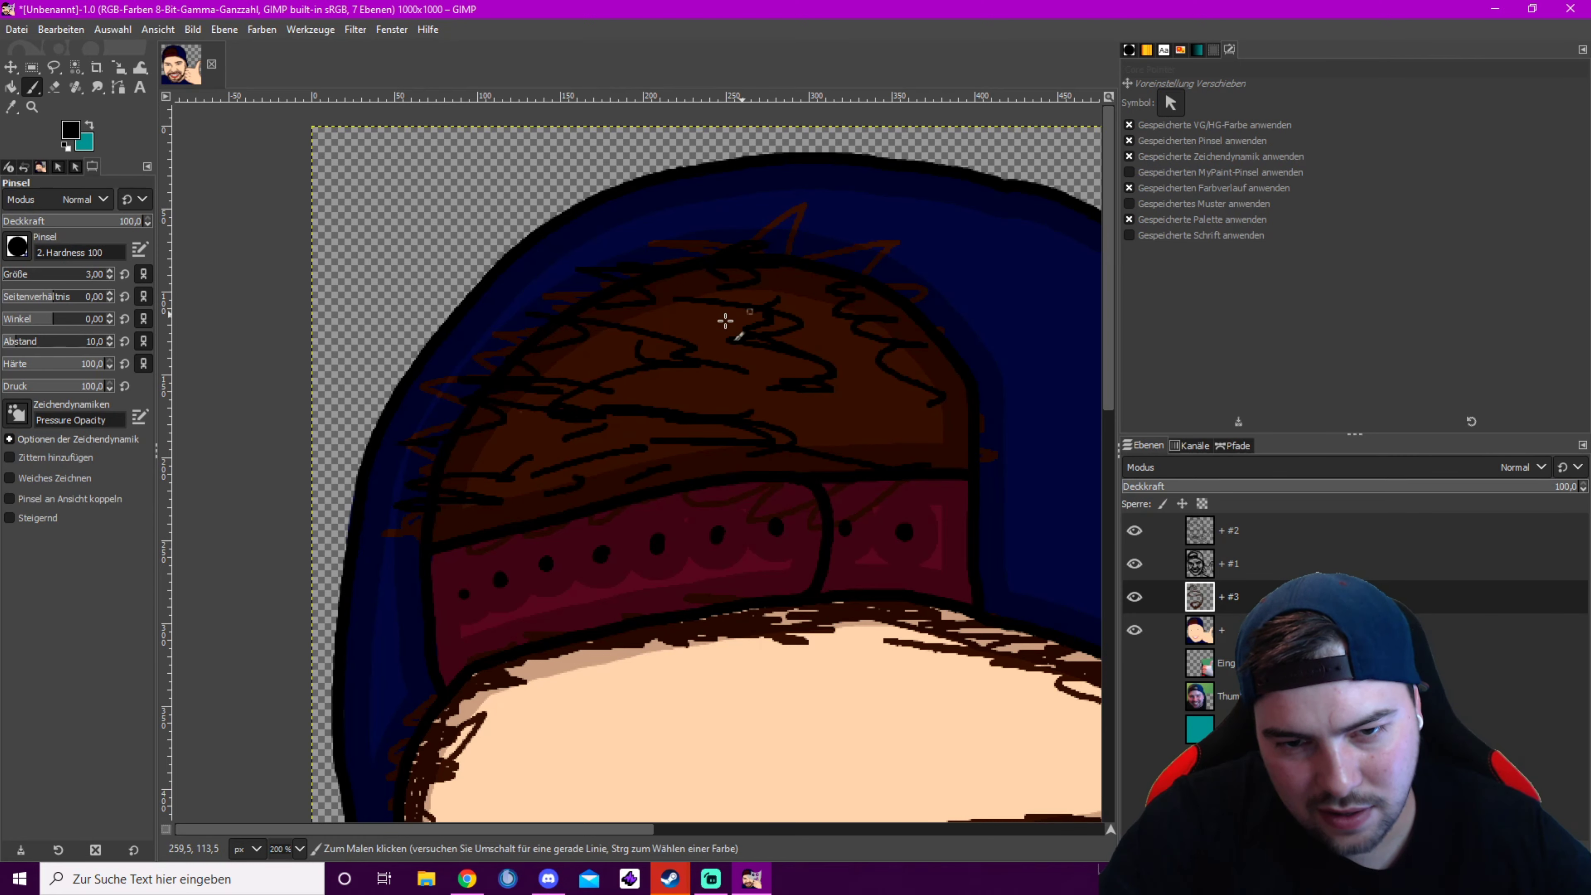
left_click_drag(806, 410, 870, 430)
Add black strands to the hairline, eyebrows, moustache and beard on layer + #3 with the size 3 brush
left_click_drag(552, 700, 577, 404)
mouse_move(474, 450)
left_mouse_down()
mouse_move(733, 338)
mouse_move(1002, 338)
left_mouse_up()
scroll(1003, 338, "right", 5)
left_click_drag(733, 322, 954, 522)
left_click_drag(438, 592, 768, 531)
left_click_drag(751, 516, 707, 517)
mouse_move(617, 500)
left_mouse_down()
mouse_move(545, 523)
mouse_move(603, 533)
left_mouse_up()
left_click_drag(558, 489, 455, 482)
left_click_drag(701, 552, 594, 191)
left_click_drag(641, 557, 1020, 510)
mouse_move(487, 662)
left_mouse_down()
mouse_move(407, 363)
mouse_move(651, 589)
mouse_move(836, 577)
mouse_move(974, 489)
left_mouse_up()
left_click_drag(988, 453, 920, 503)
scroll(921, 504, "down", 5)
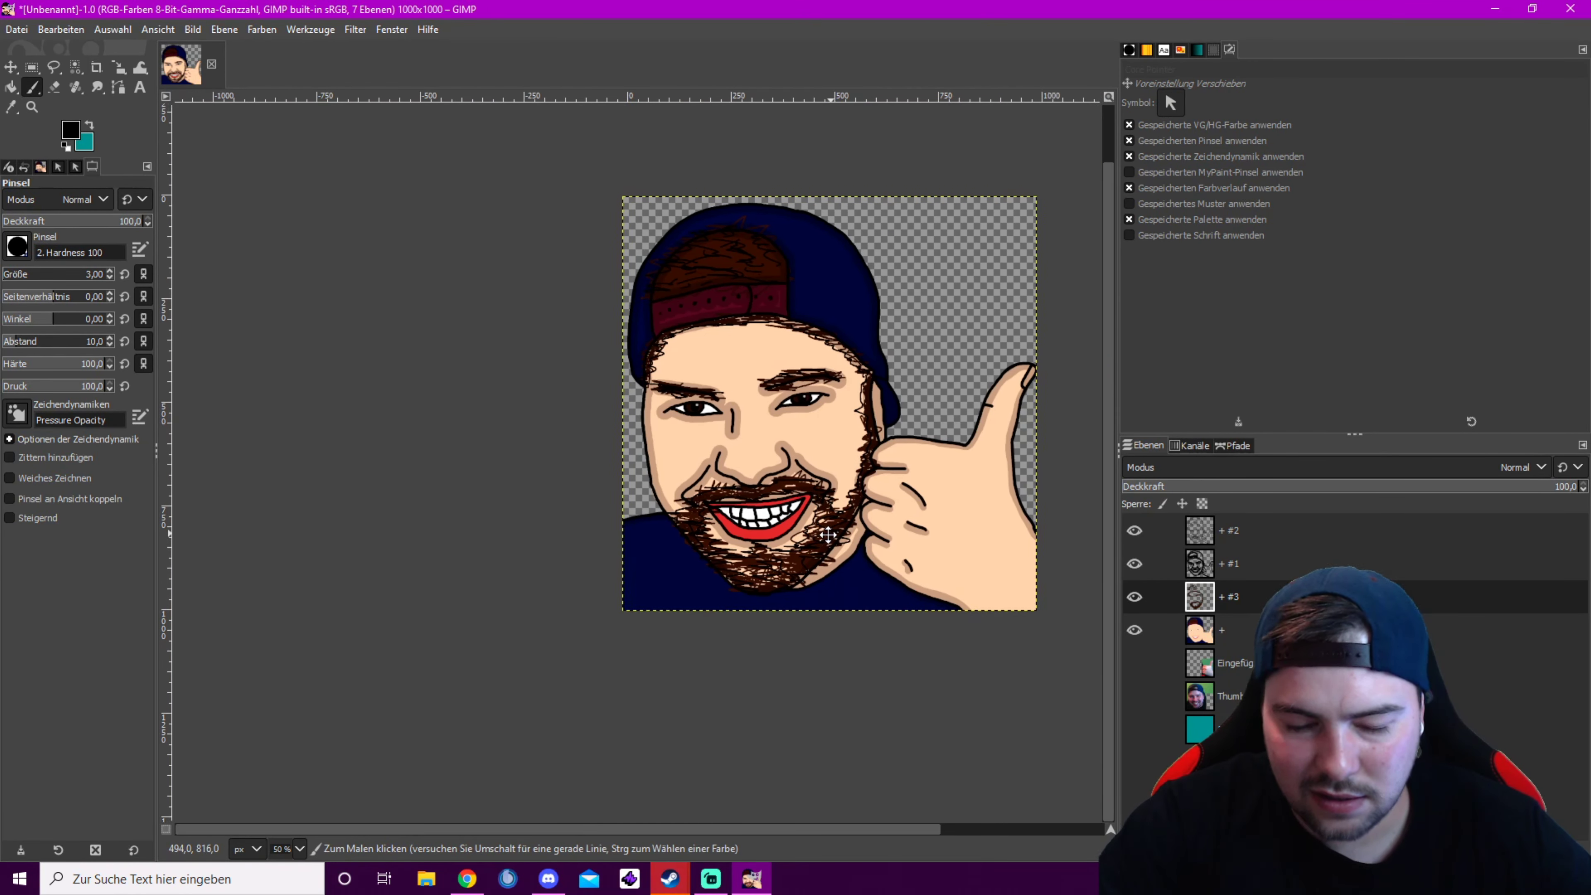
left_click_drag(800, 567, 766, 527)
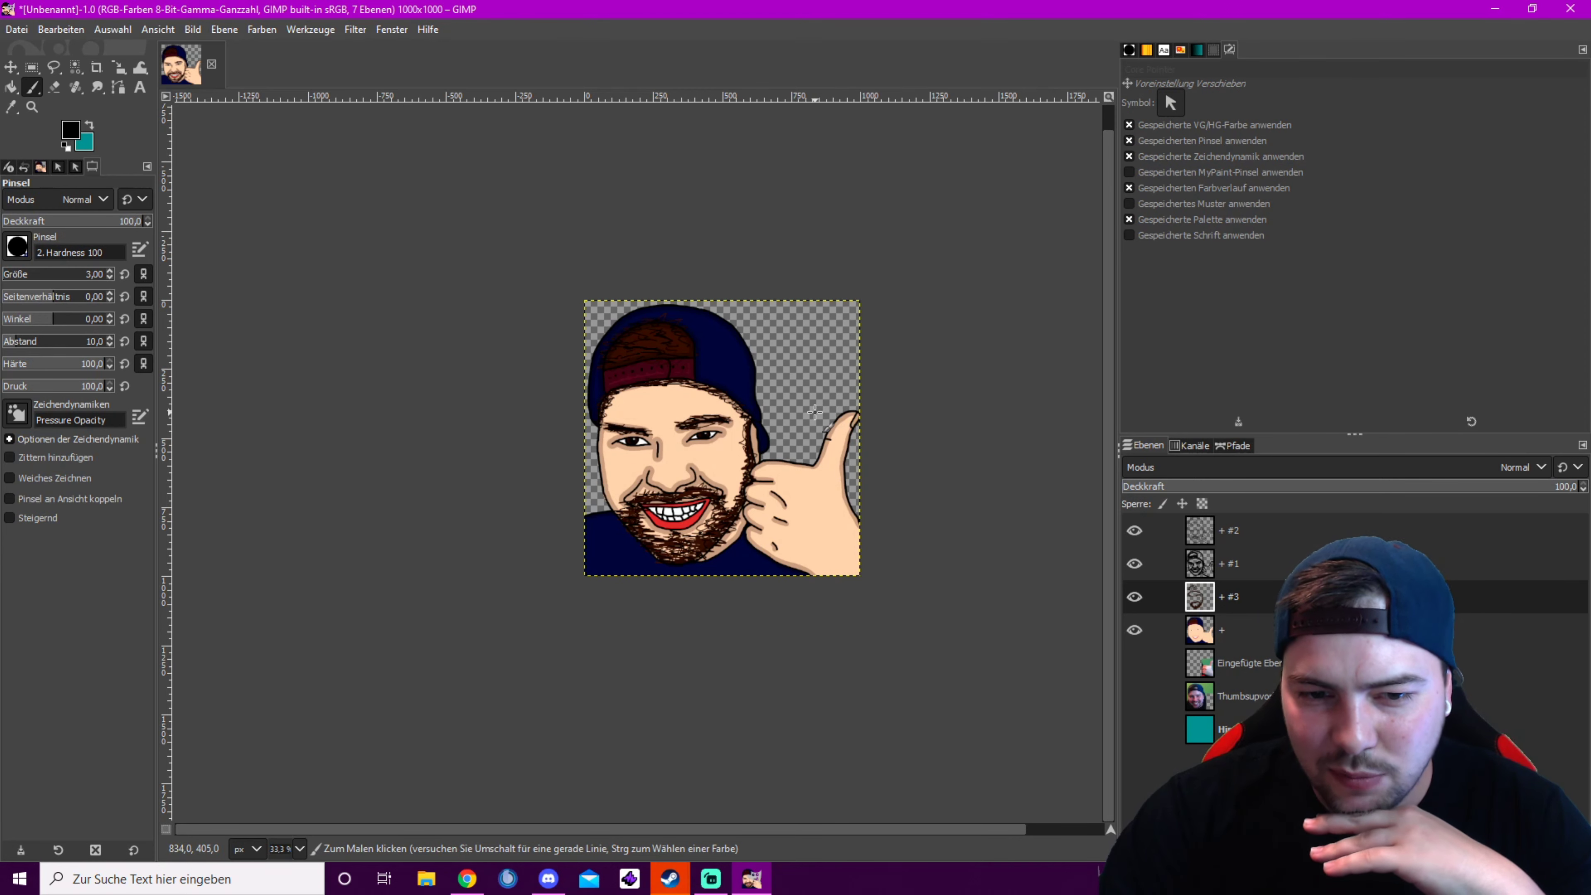
Set the foreground colour to white
left_click(70, 130)
left_click(321, 404)
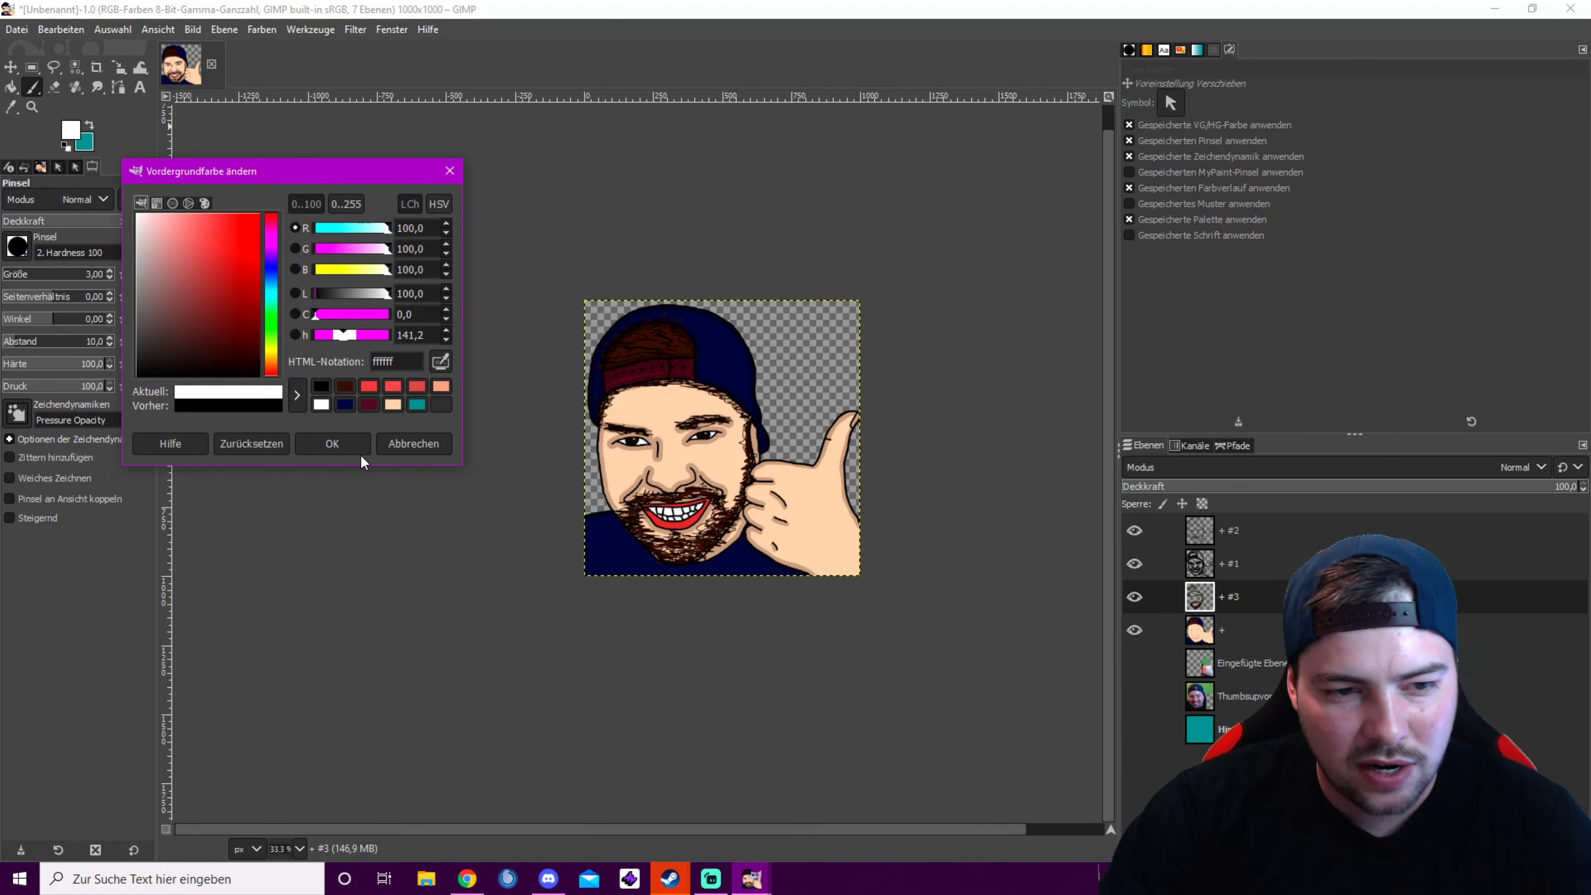
left_click(332, 443)
Add a layer above + #3, paint black over the portrait with a size 162 brush, and set its mode to LCh-Farbe at 31.9 opacity
key("shift+ctrl+n")
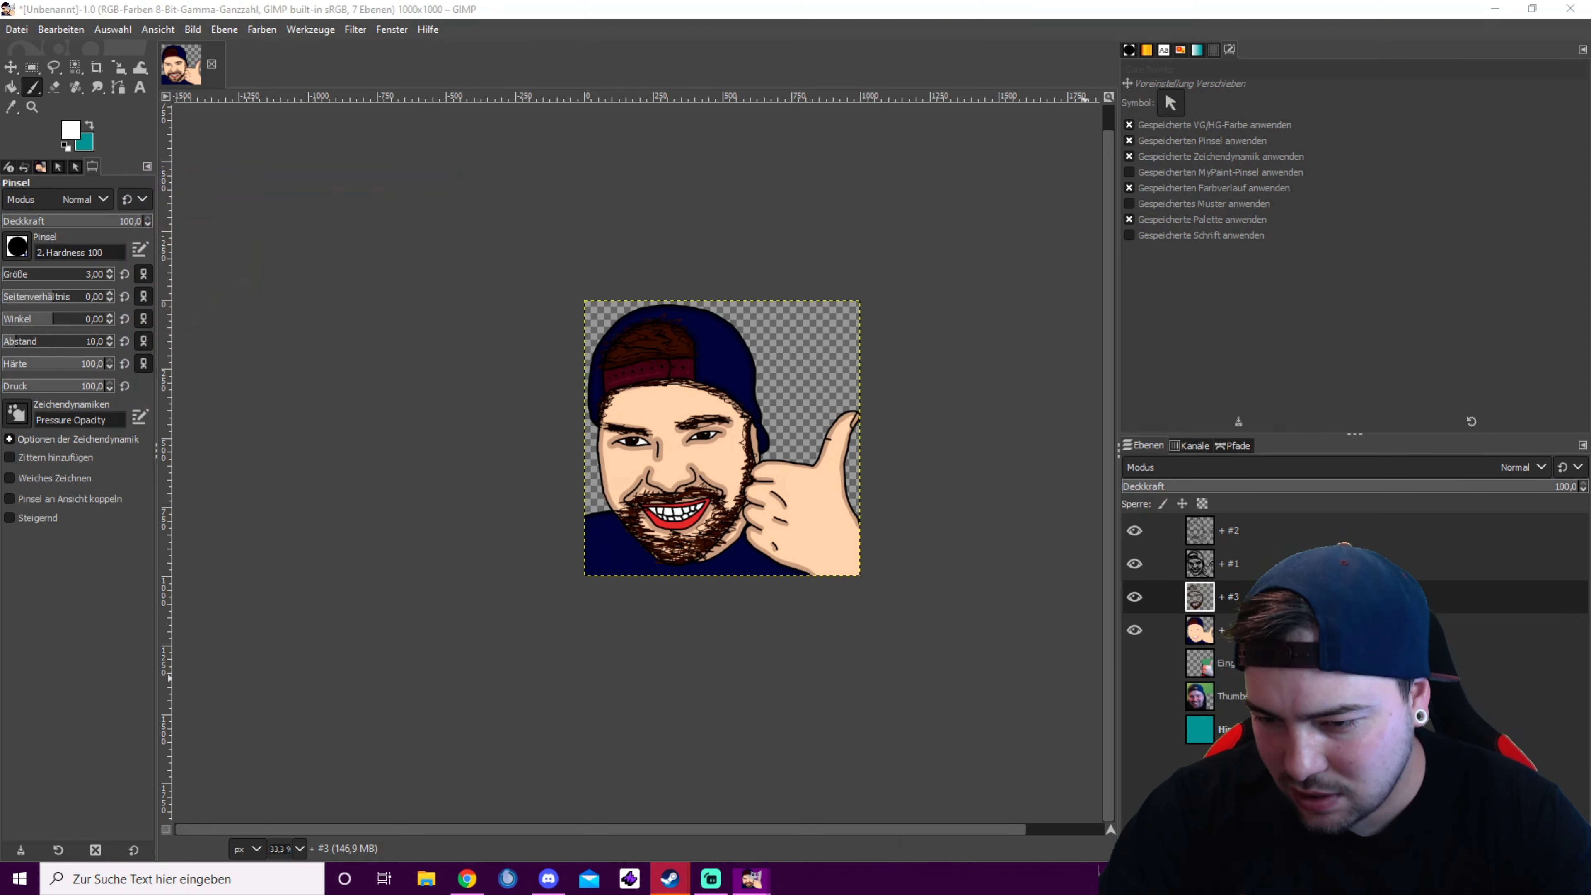
key("Return")
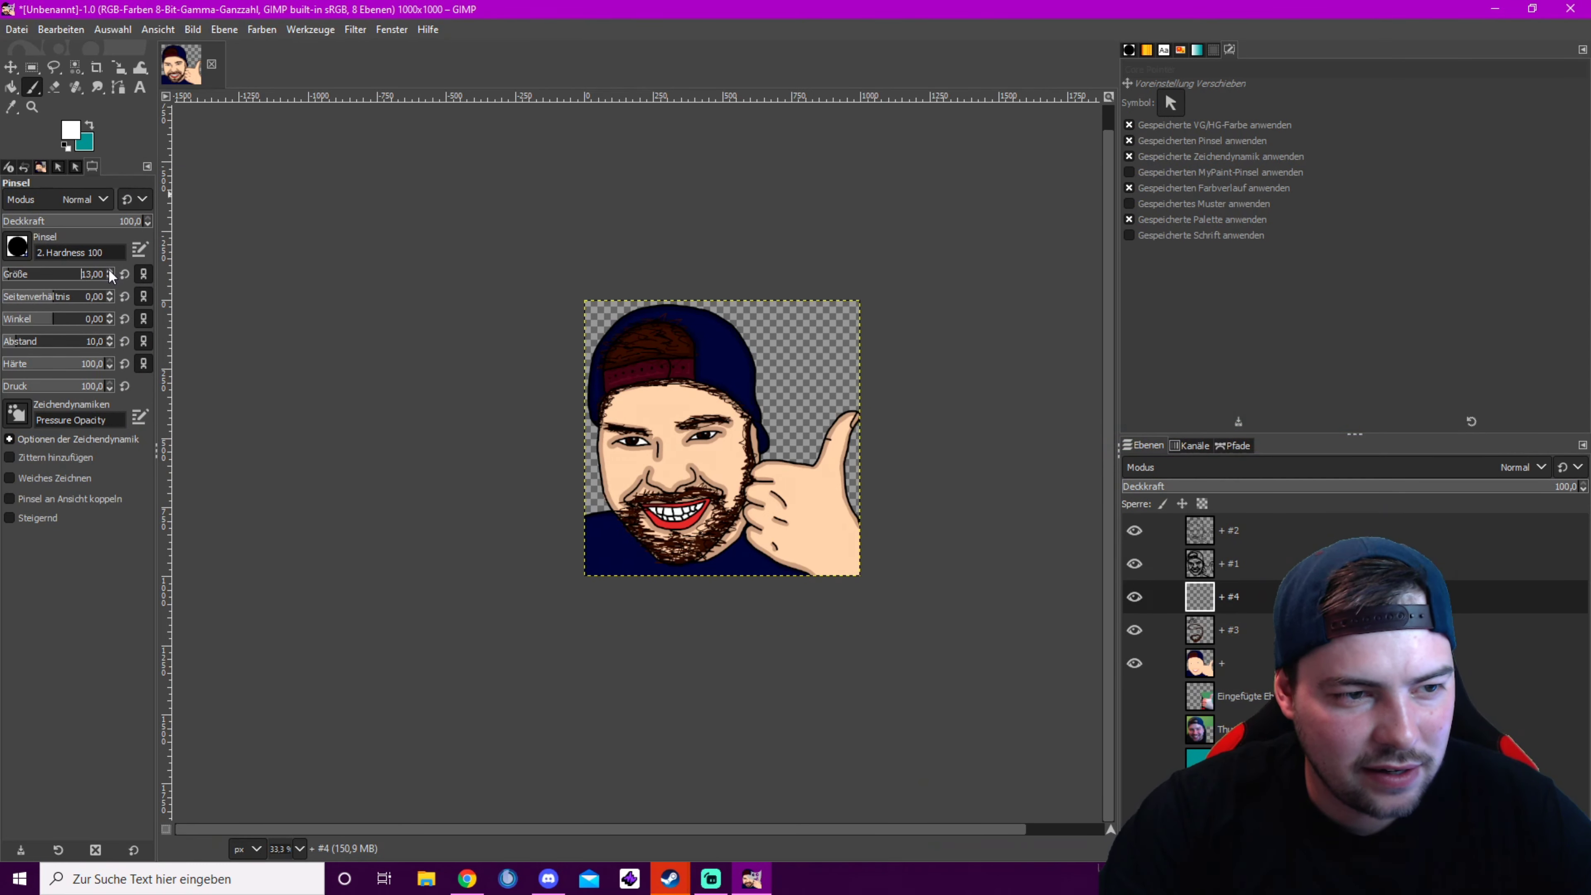
left_click(109, 271)
scroll(627, 426, "up", 4)
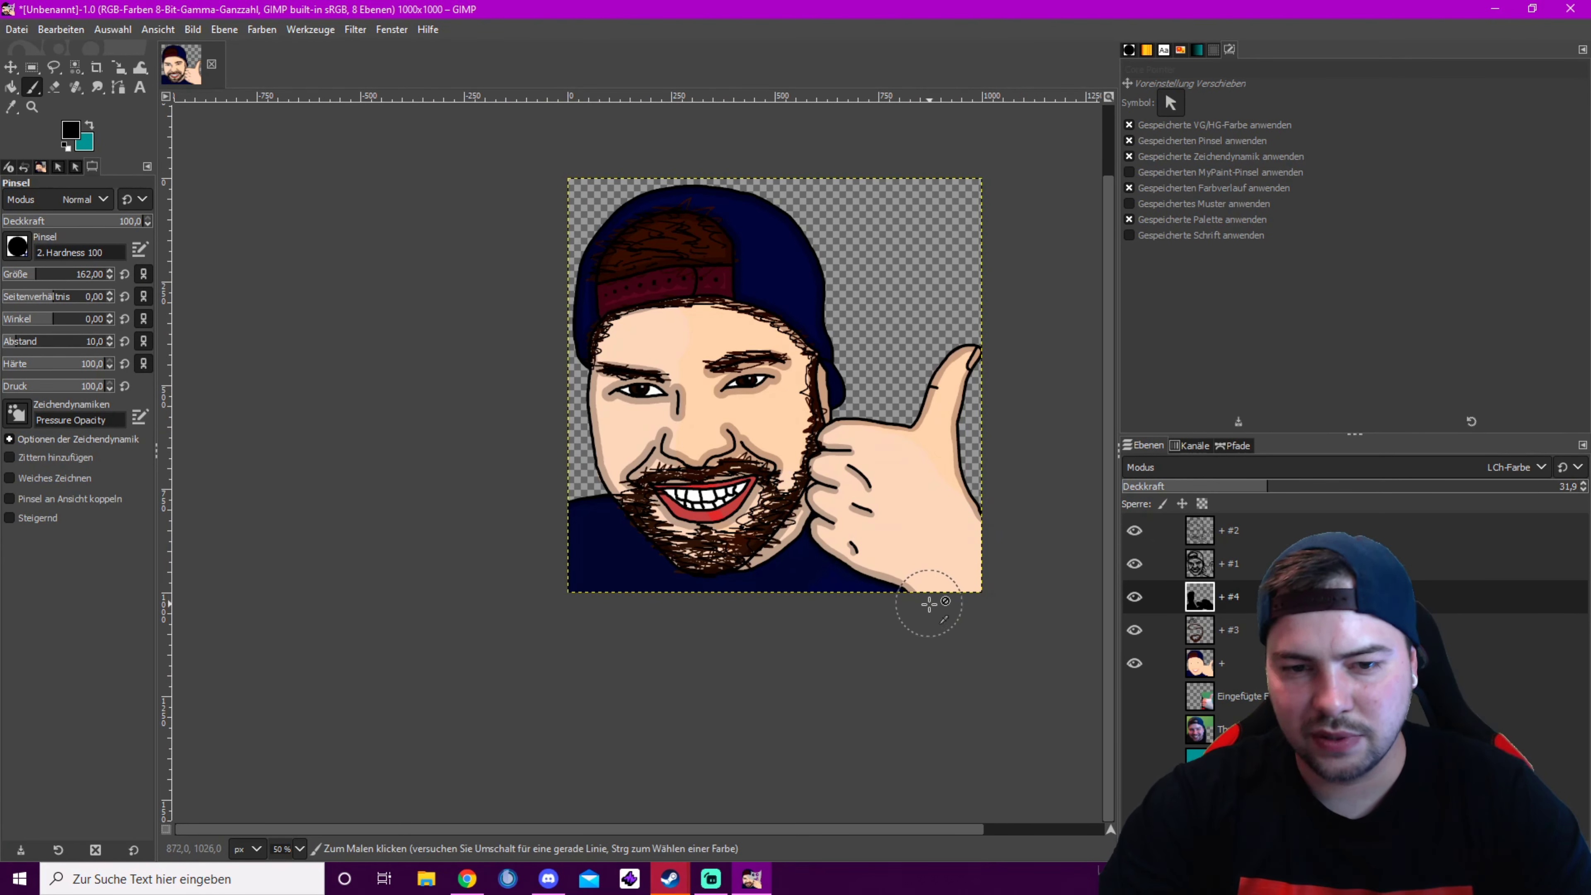
scroll(927, 604, "down", 3, "ctrl")
scroll(788, 477, "up", 2, "ctrl")
scroll(787, 478, "up", 2, "ctrl")
left_click_drag(787, 478, 771, 656)
Export the image to the Desktop as Thumbsupemote.png with the offered PNG options
left_click(17, 29)
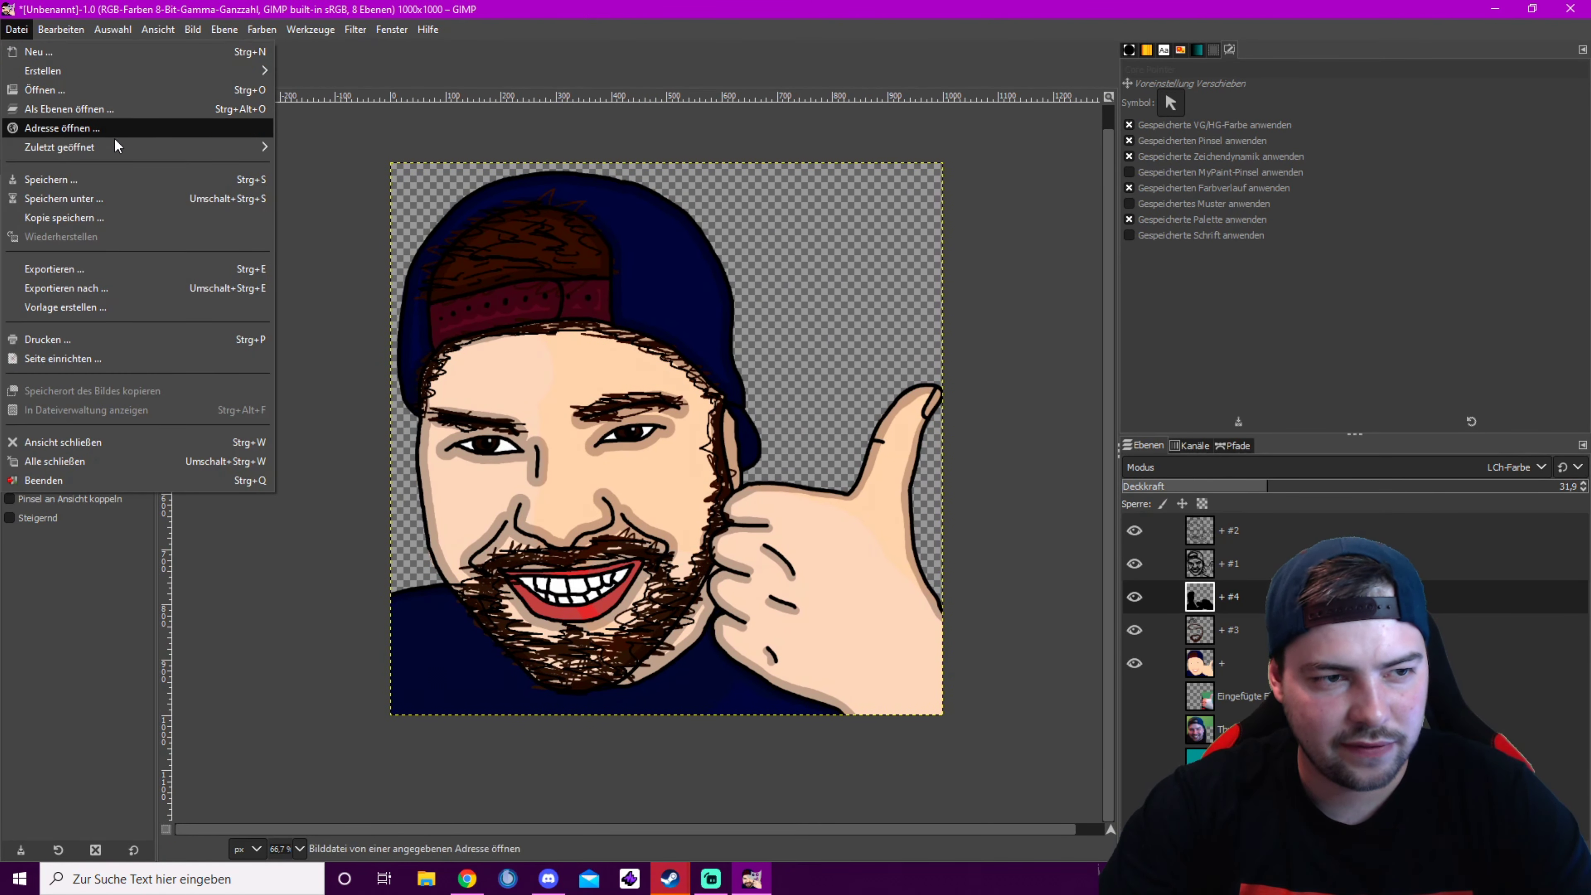
left_click(156, 288)
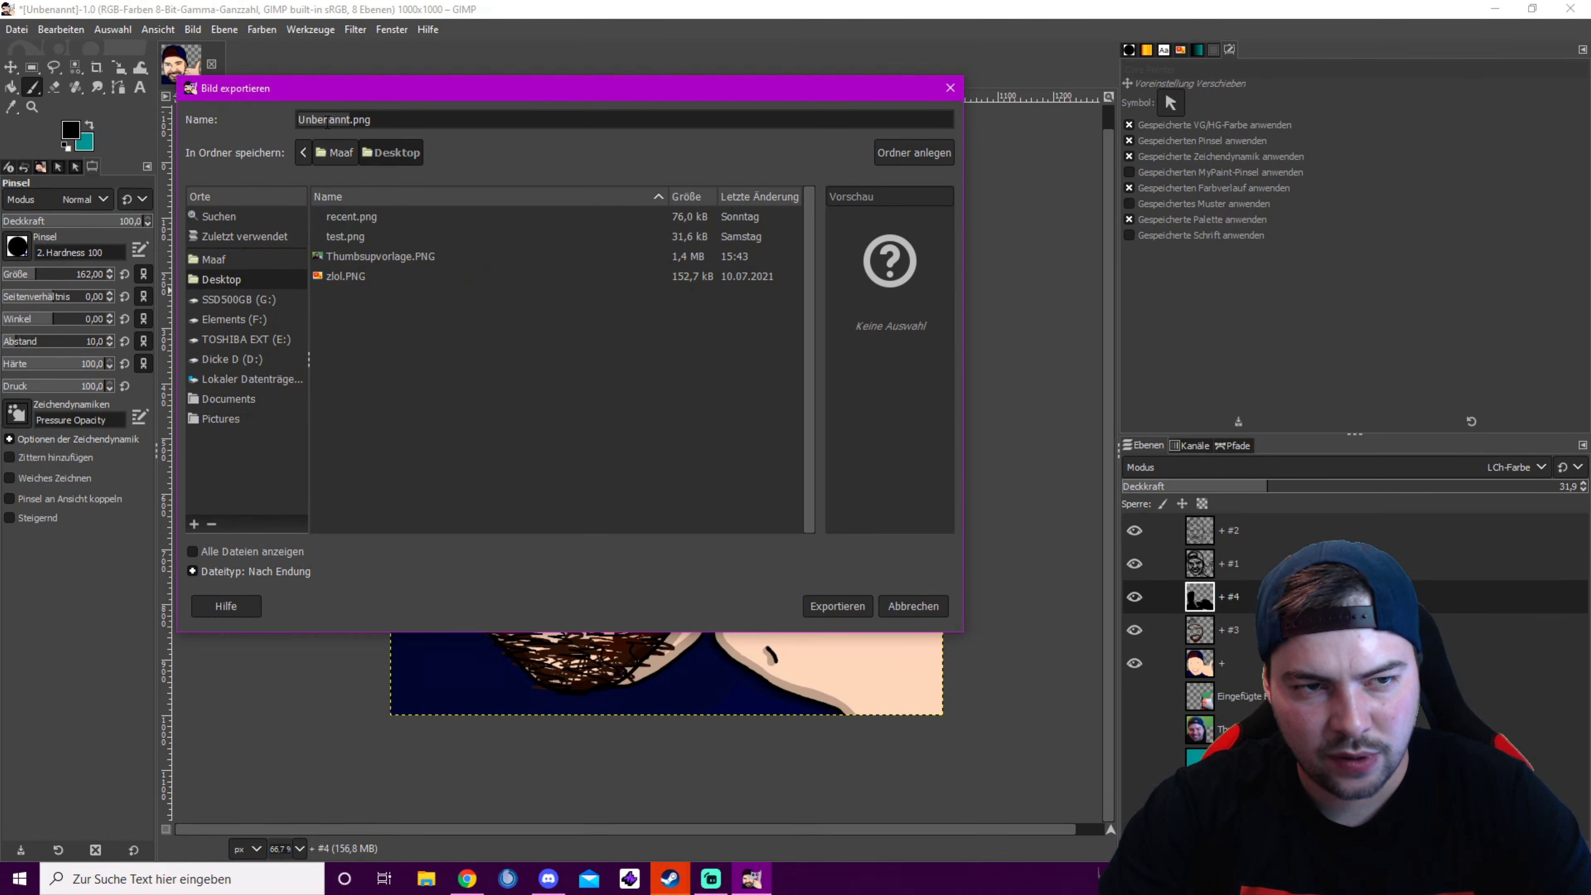
type("Thum")
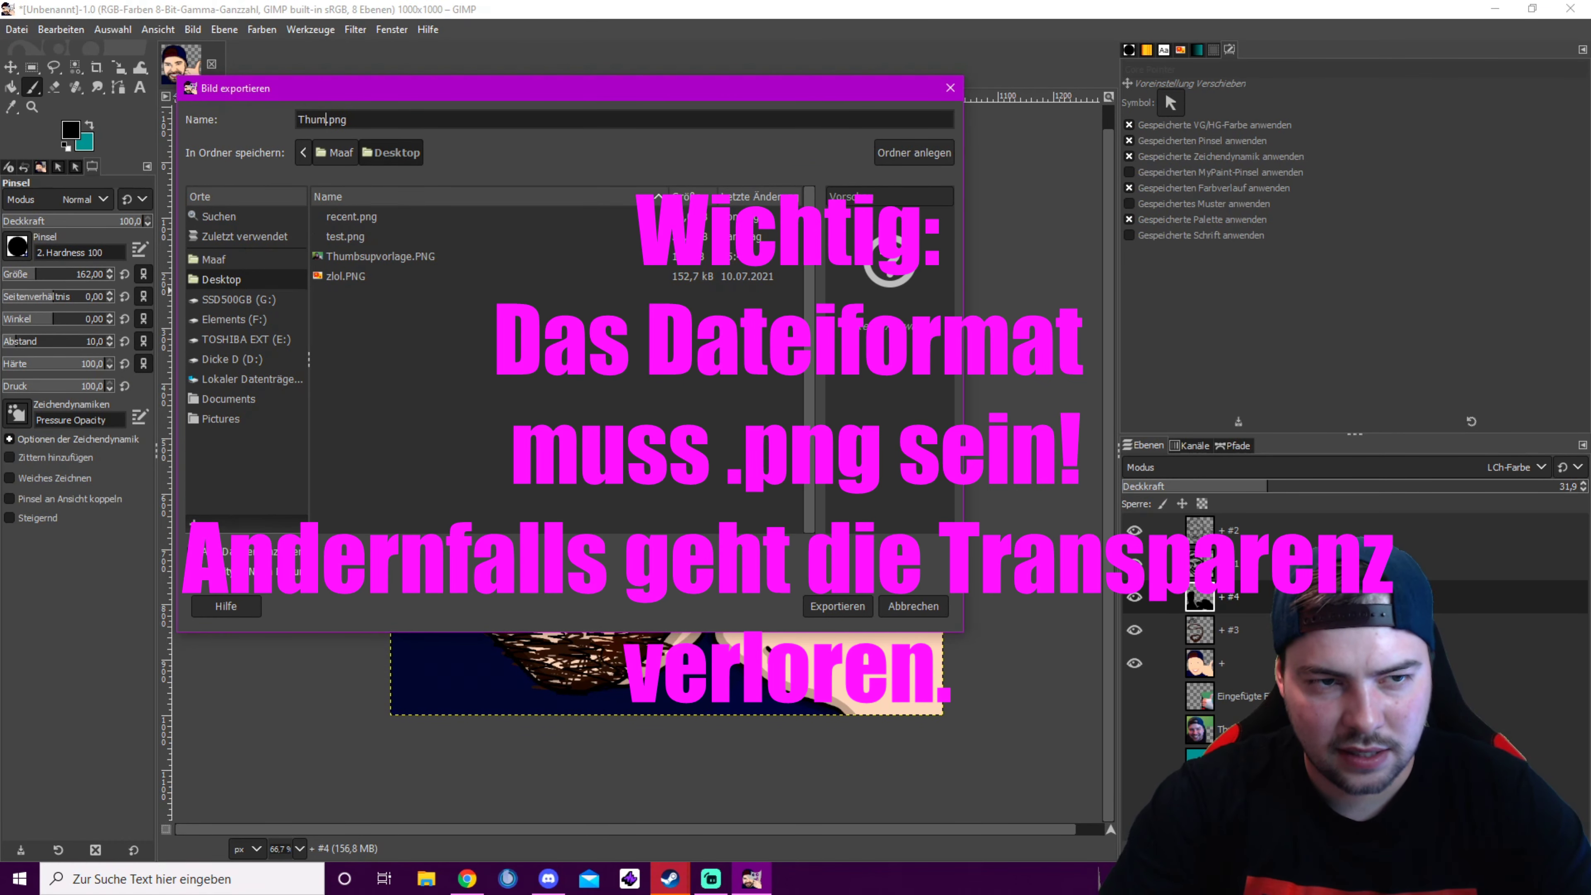
type("bsupemote")
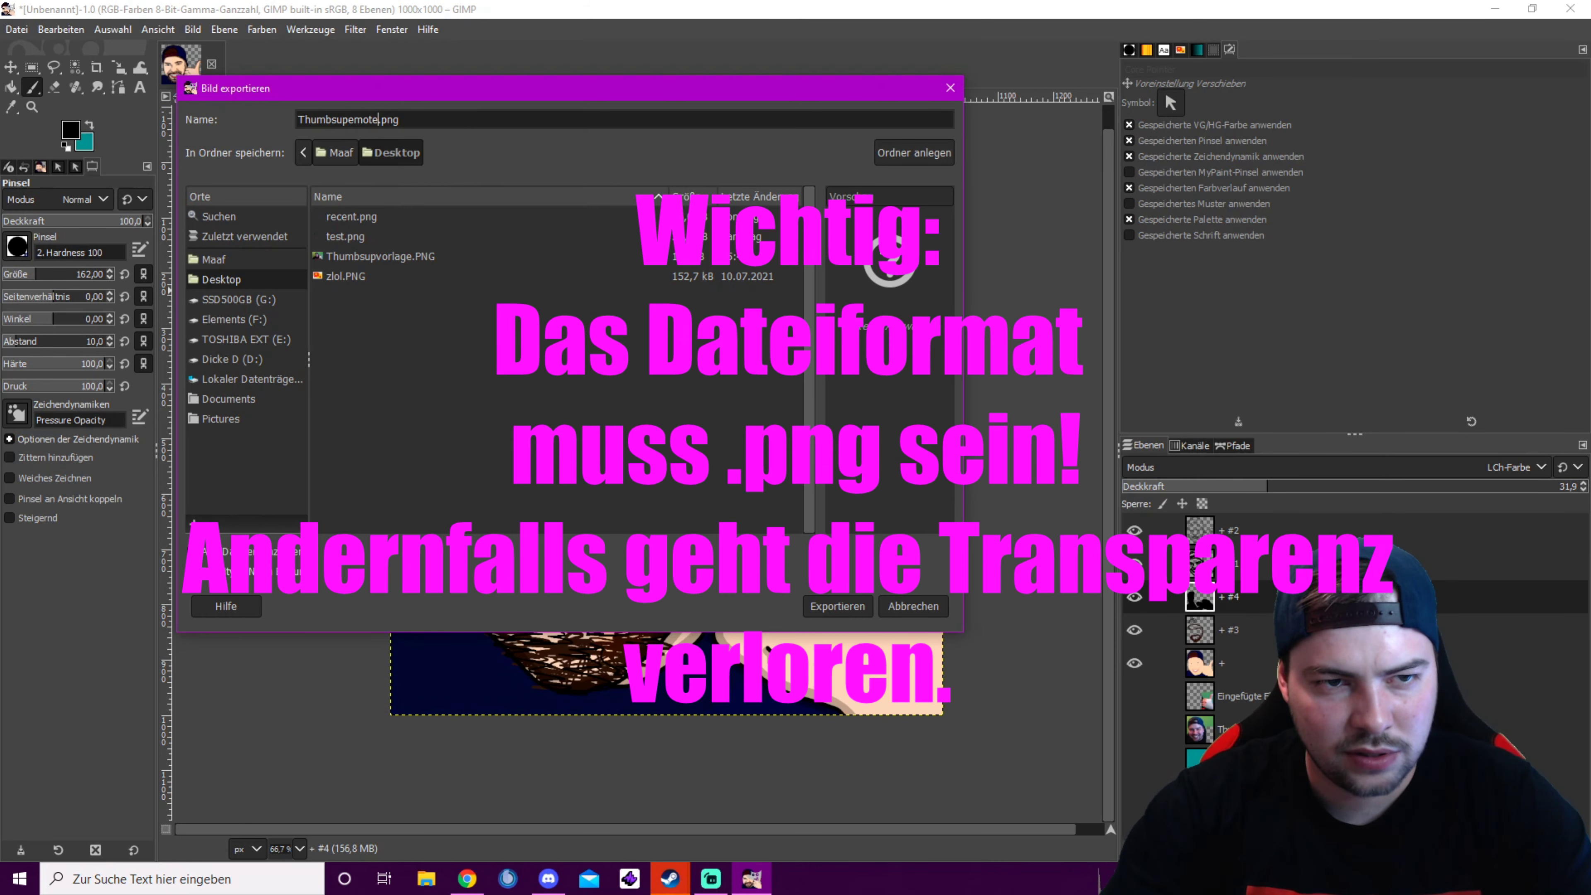
left_click(836, 608)
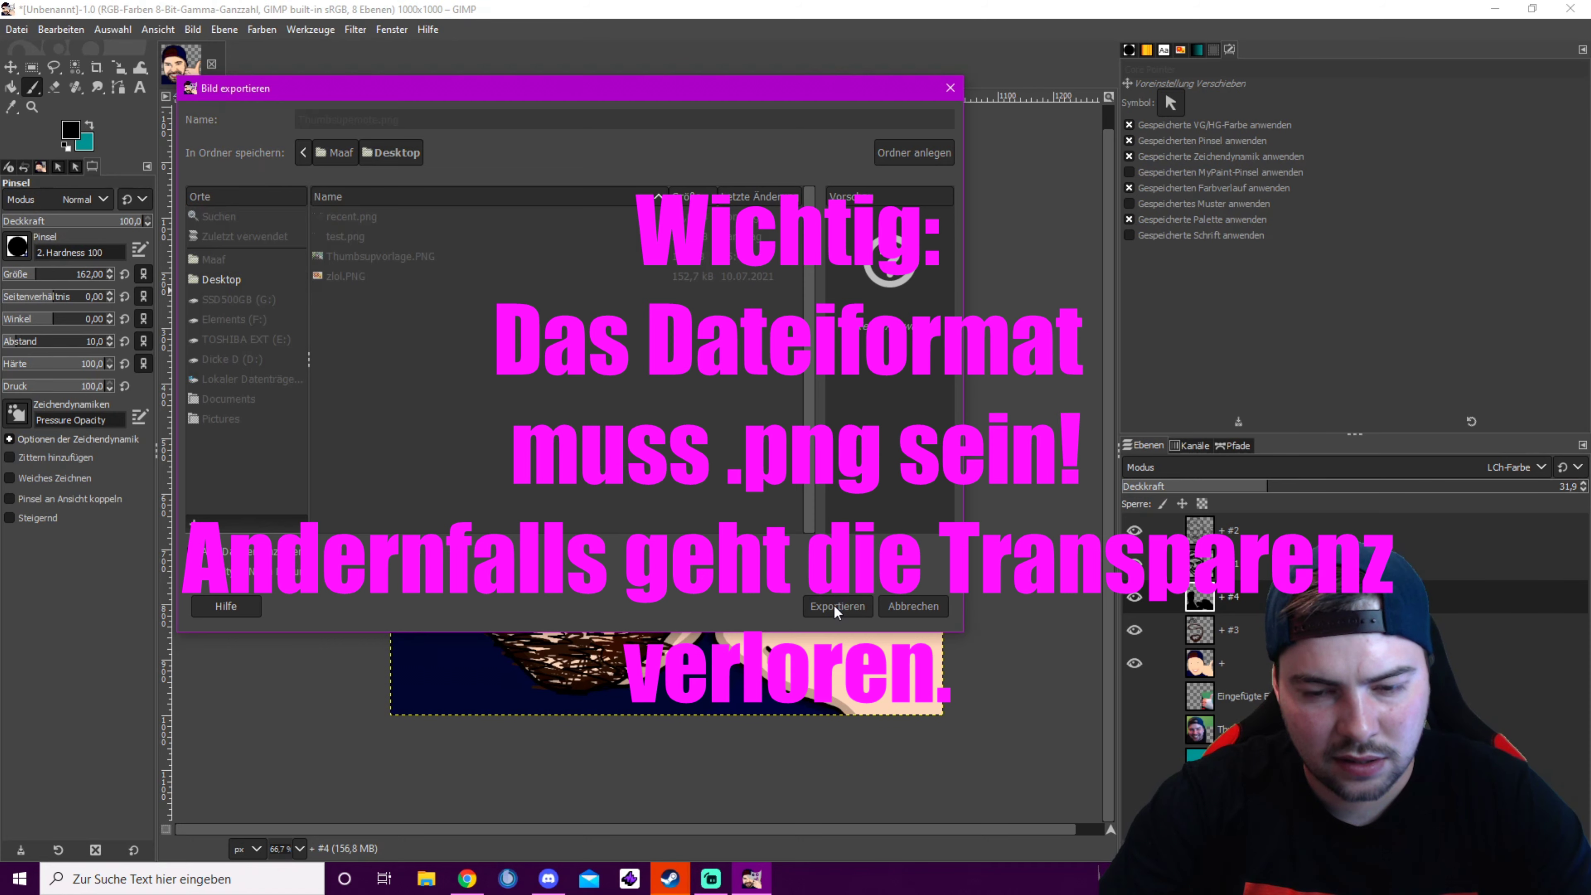
left_click(824, 635)
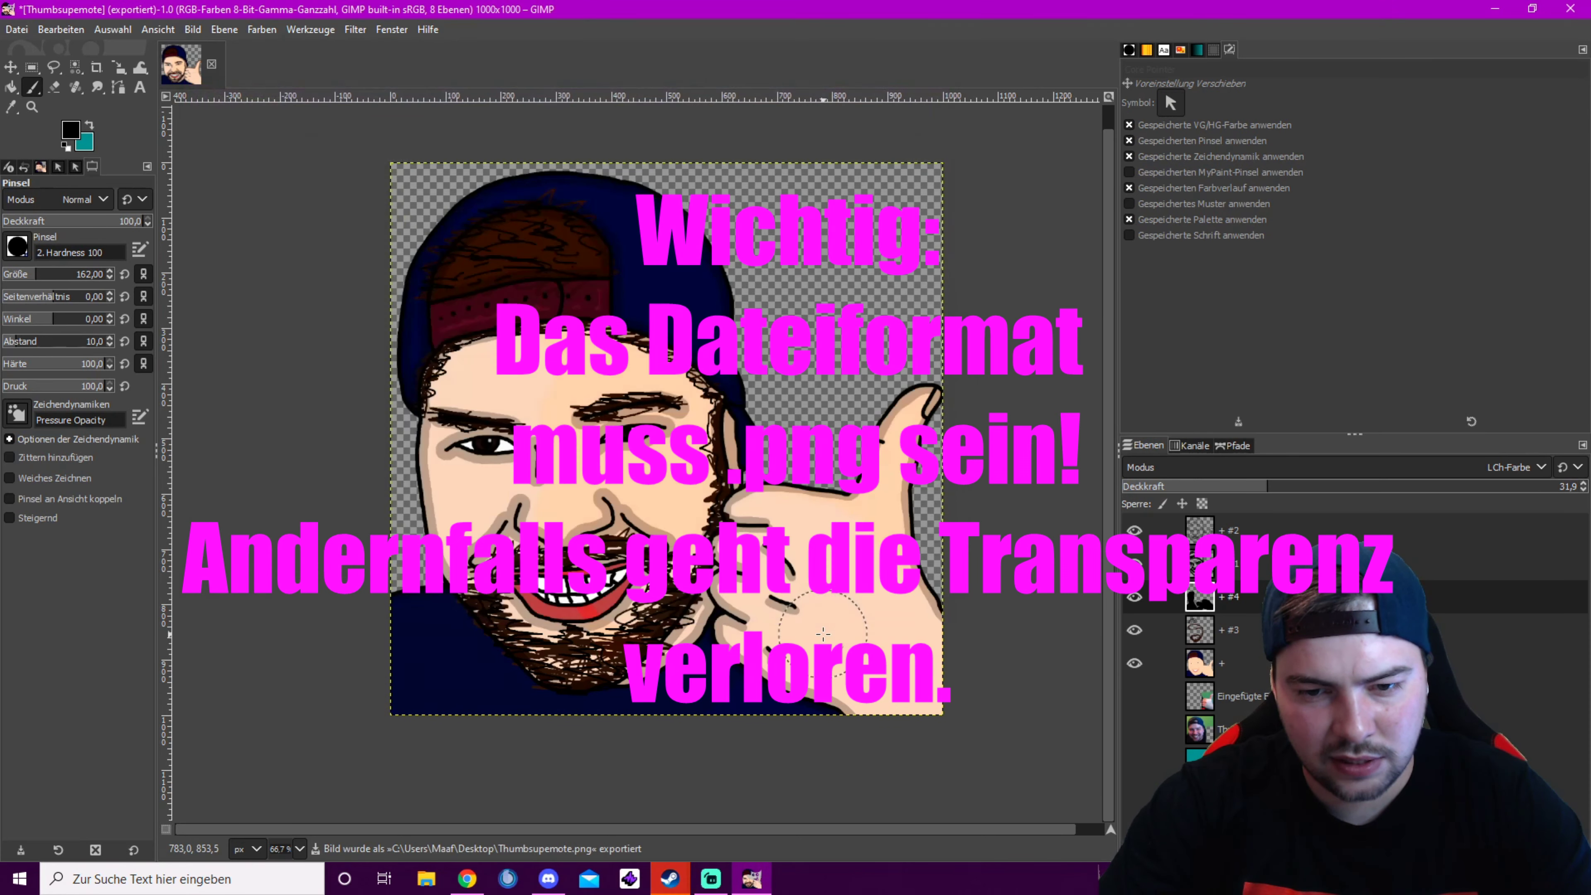